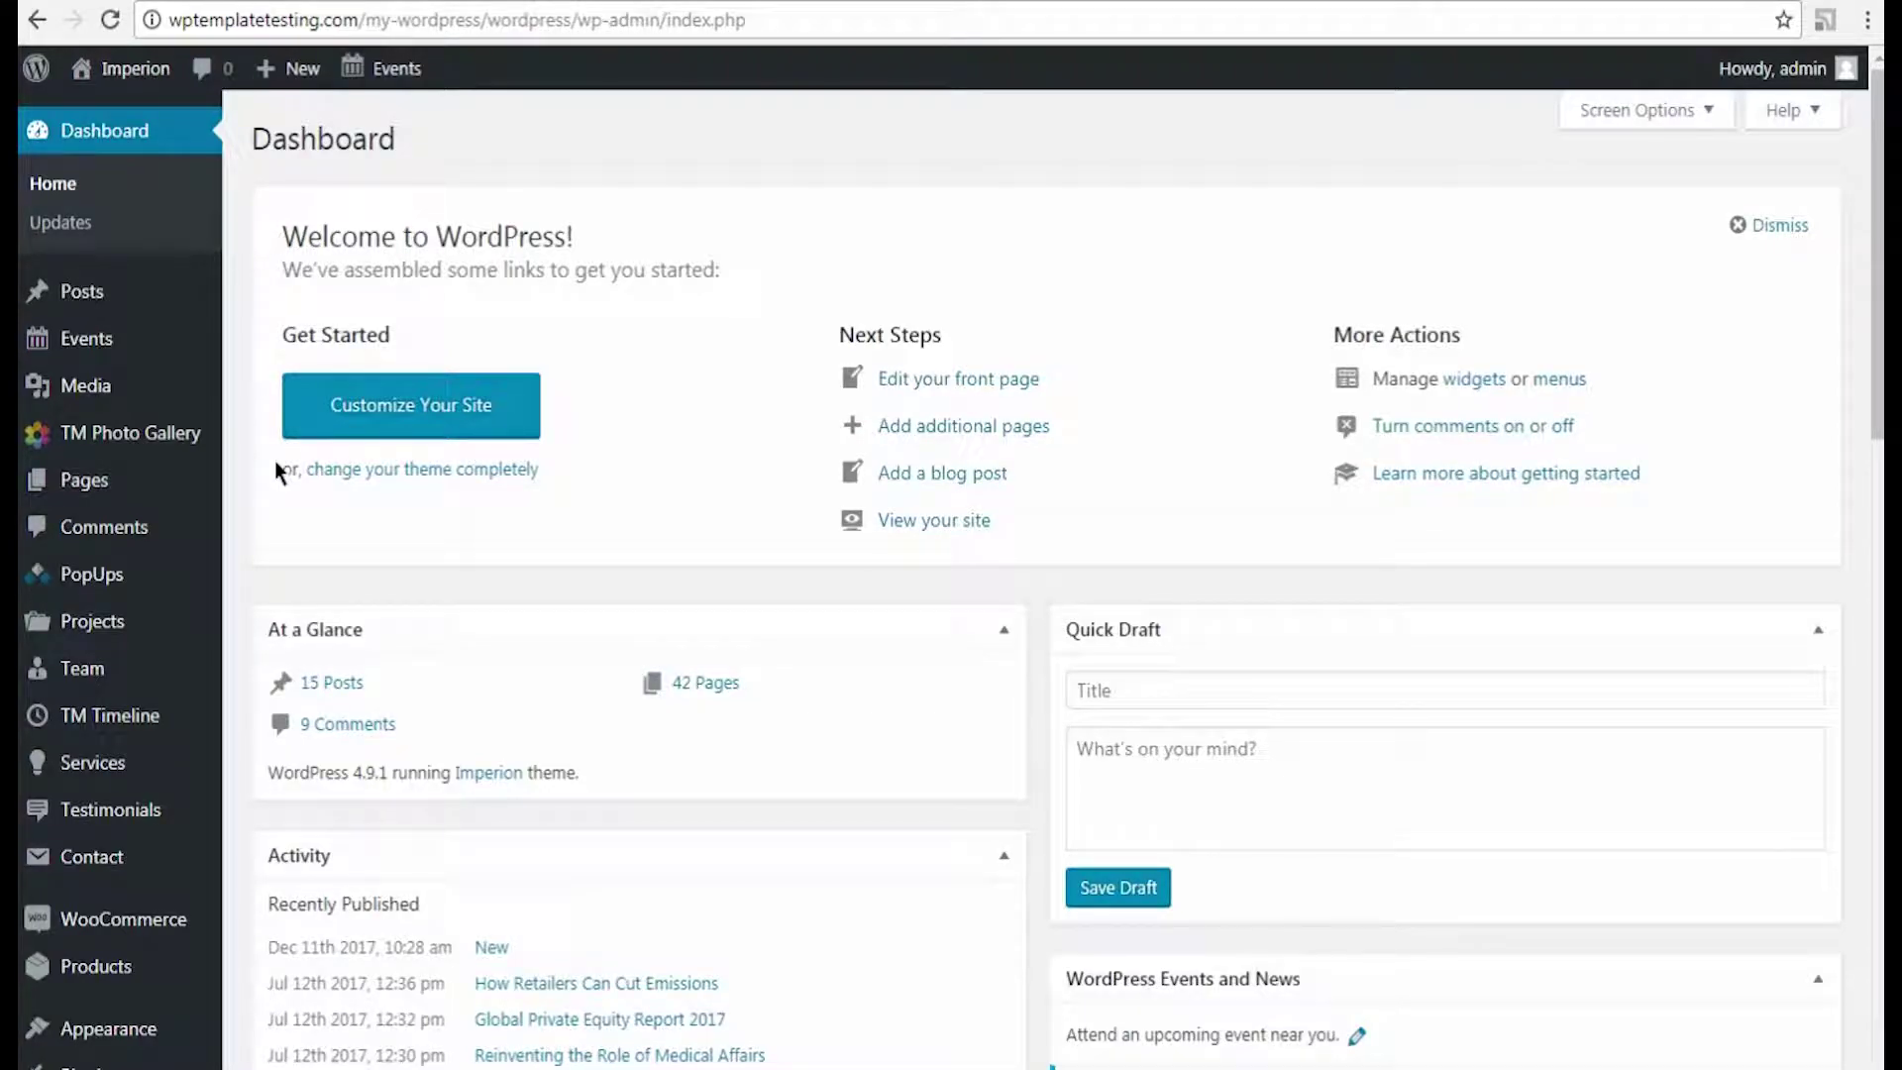
Step: Review the installed plugins list to confirm Cherry Team Members is present
scroll(234, 468, down, 2)
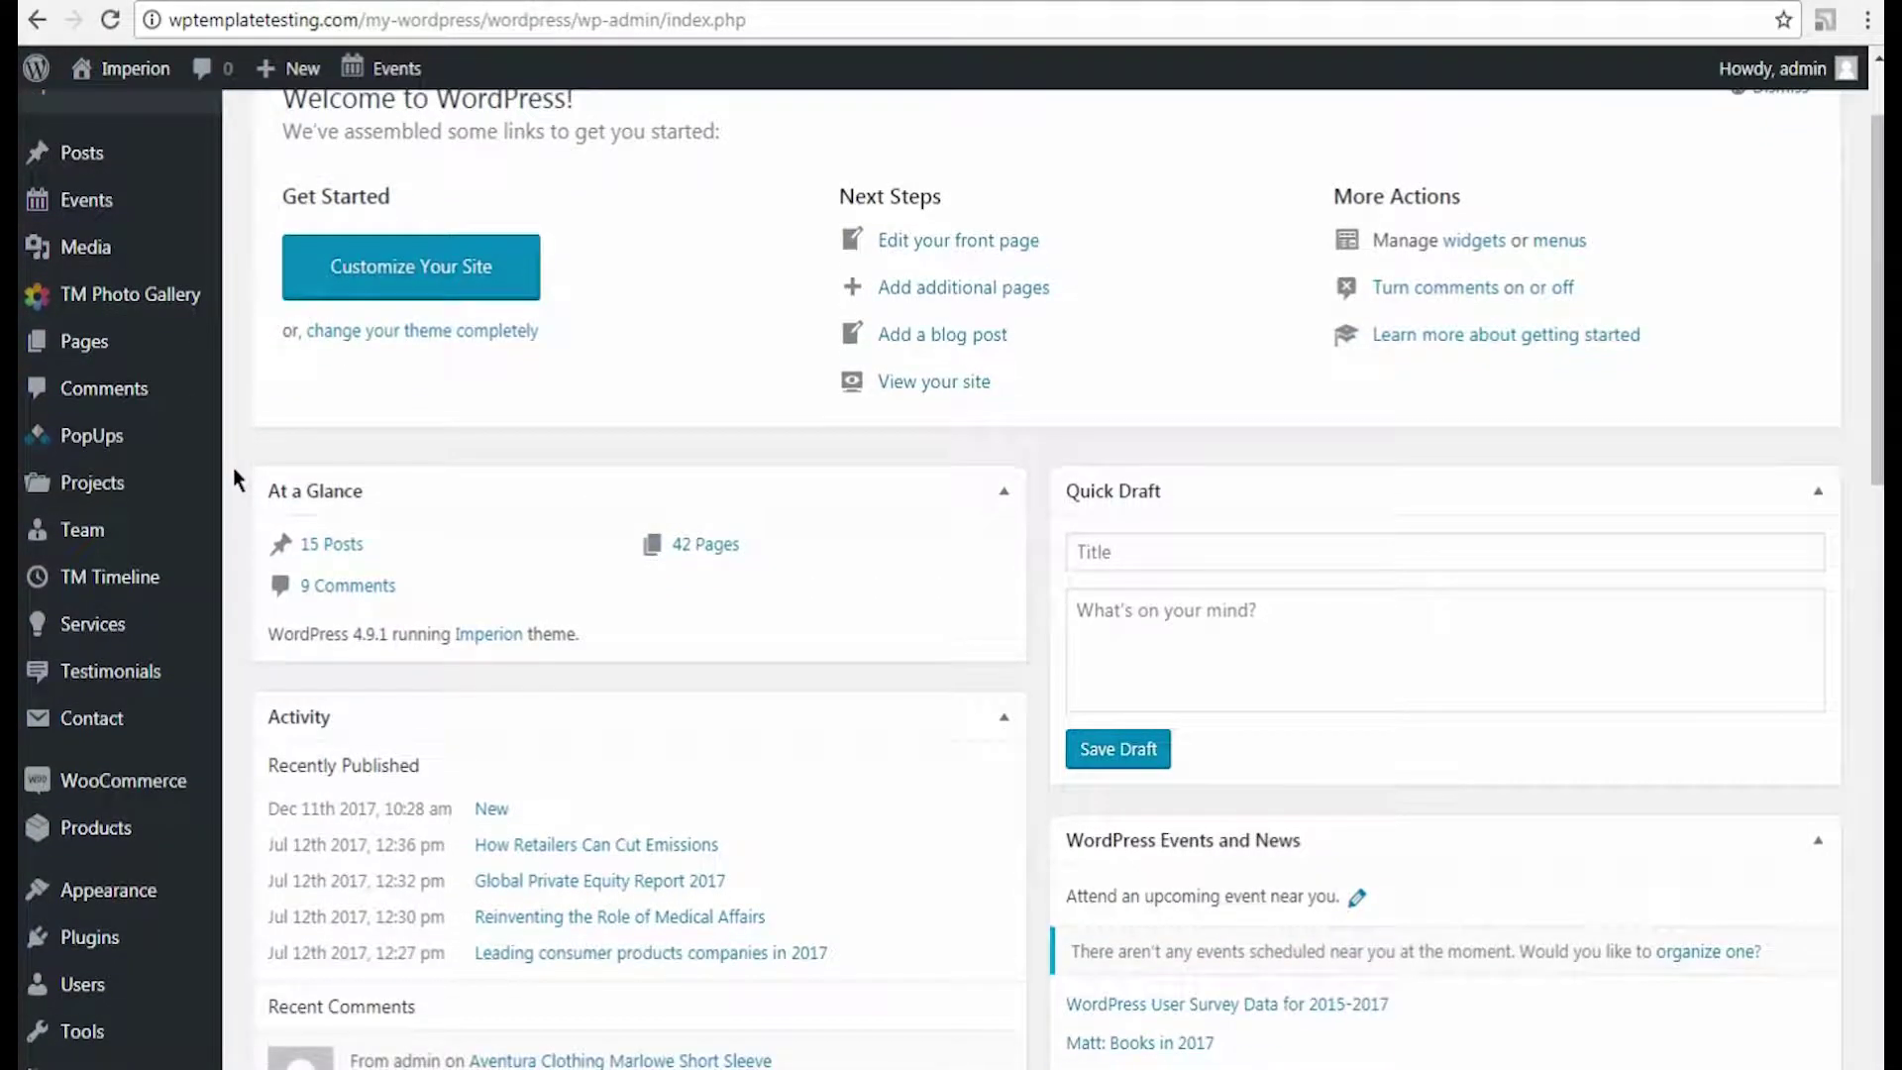
mouse_move(164, 931)
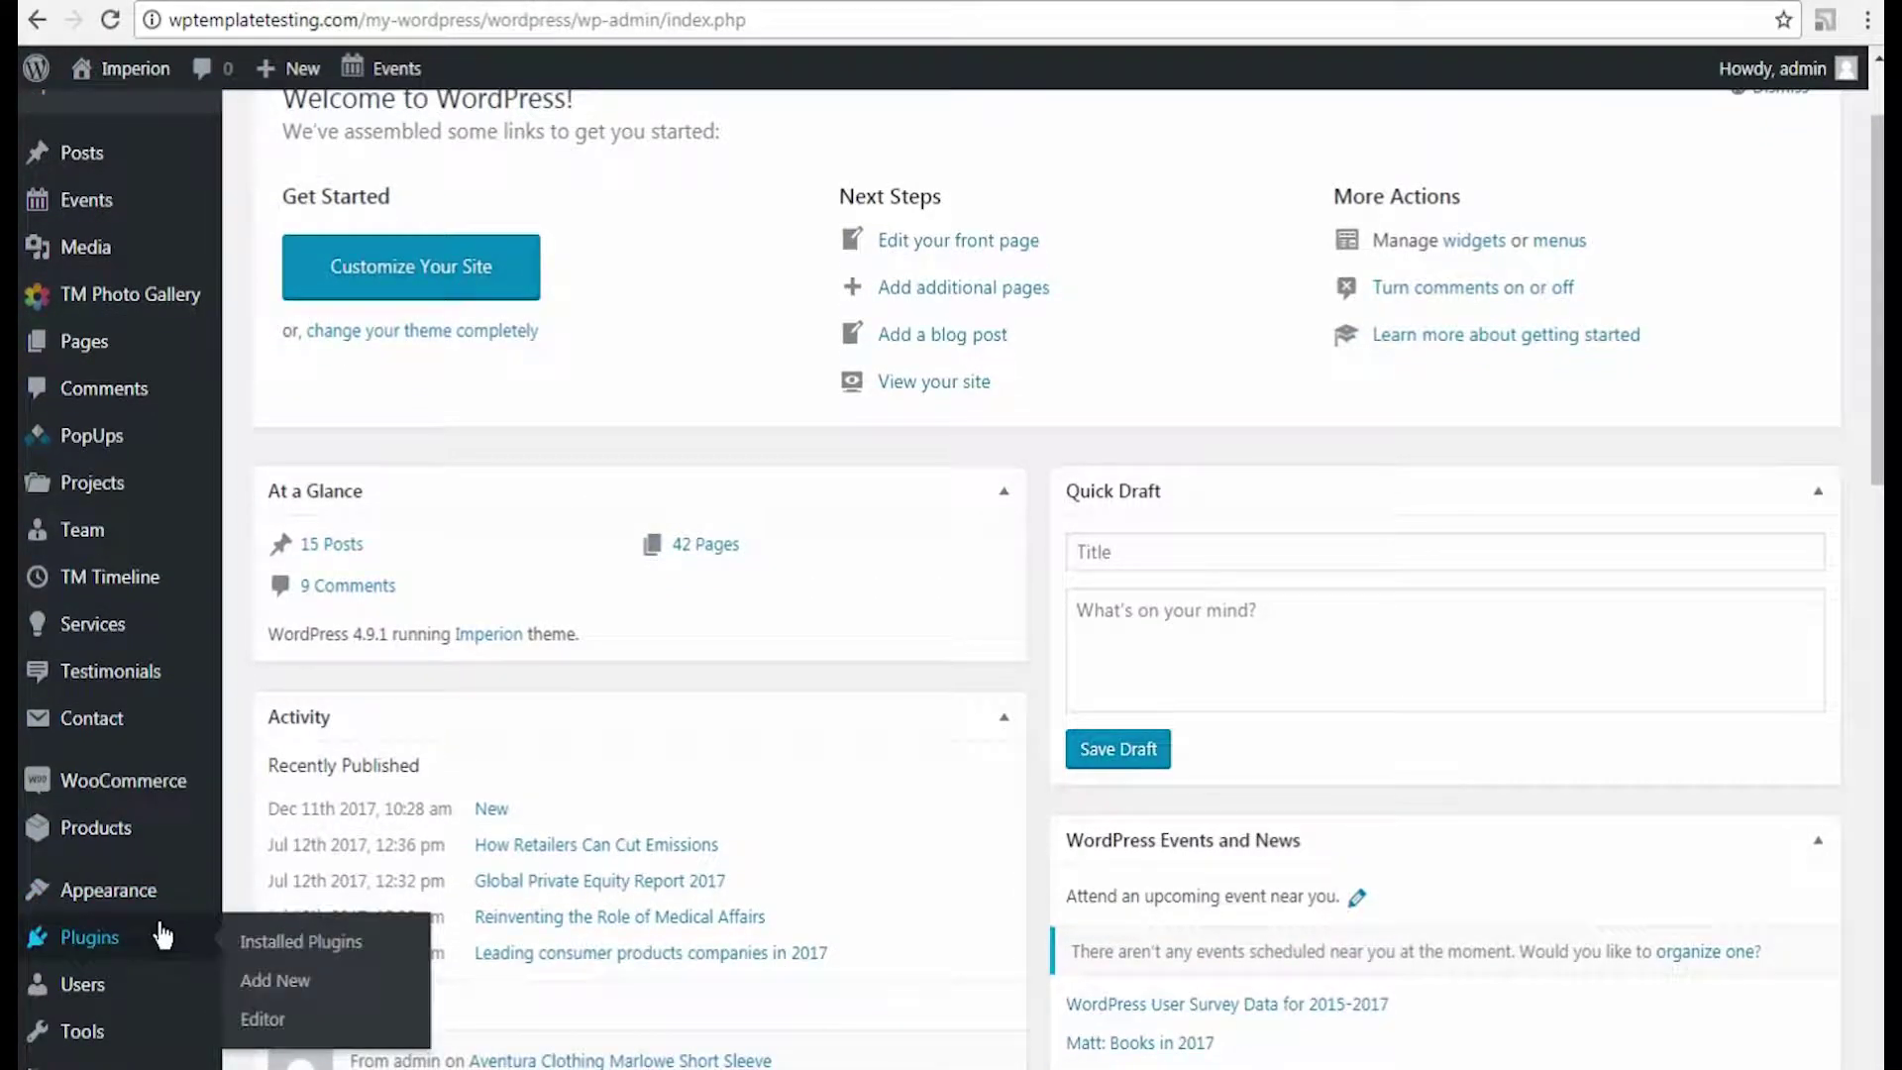
click(259, 941)
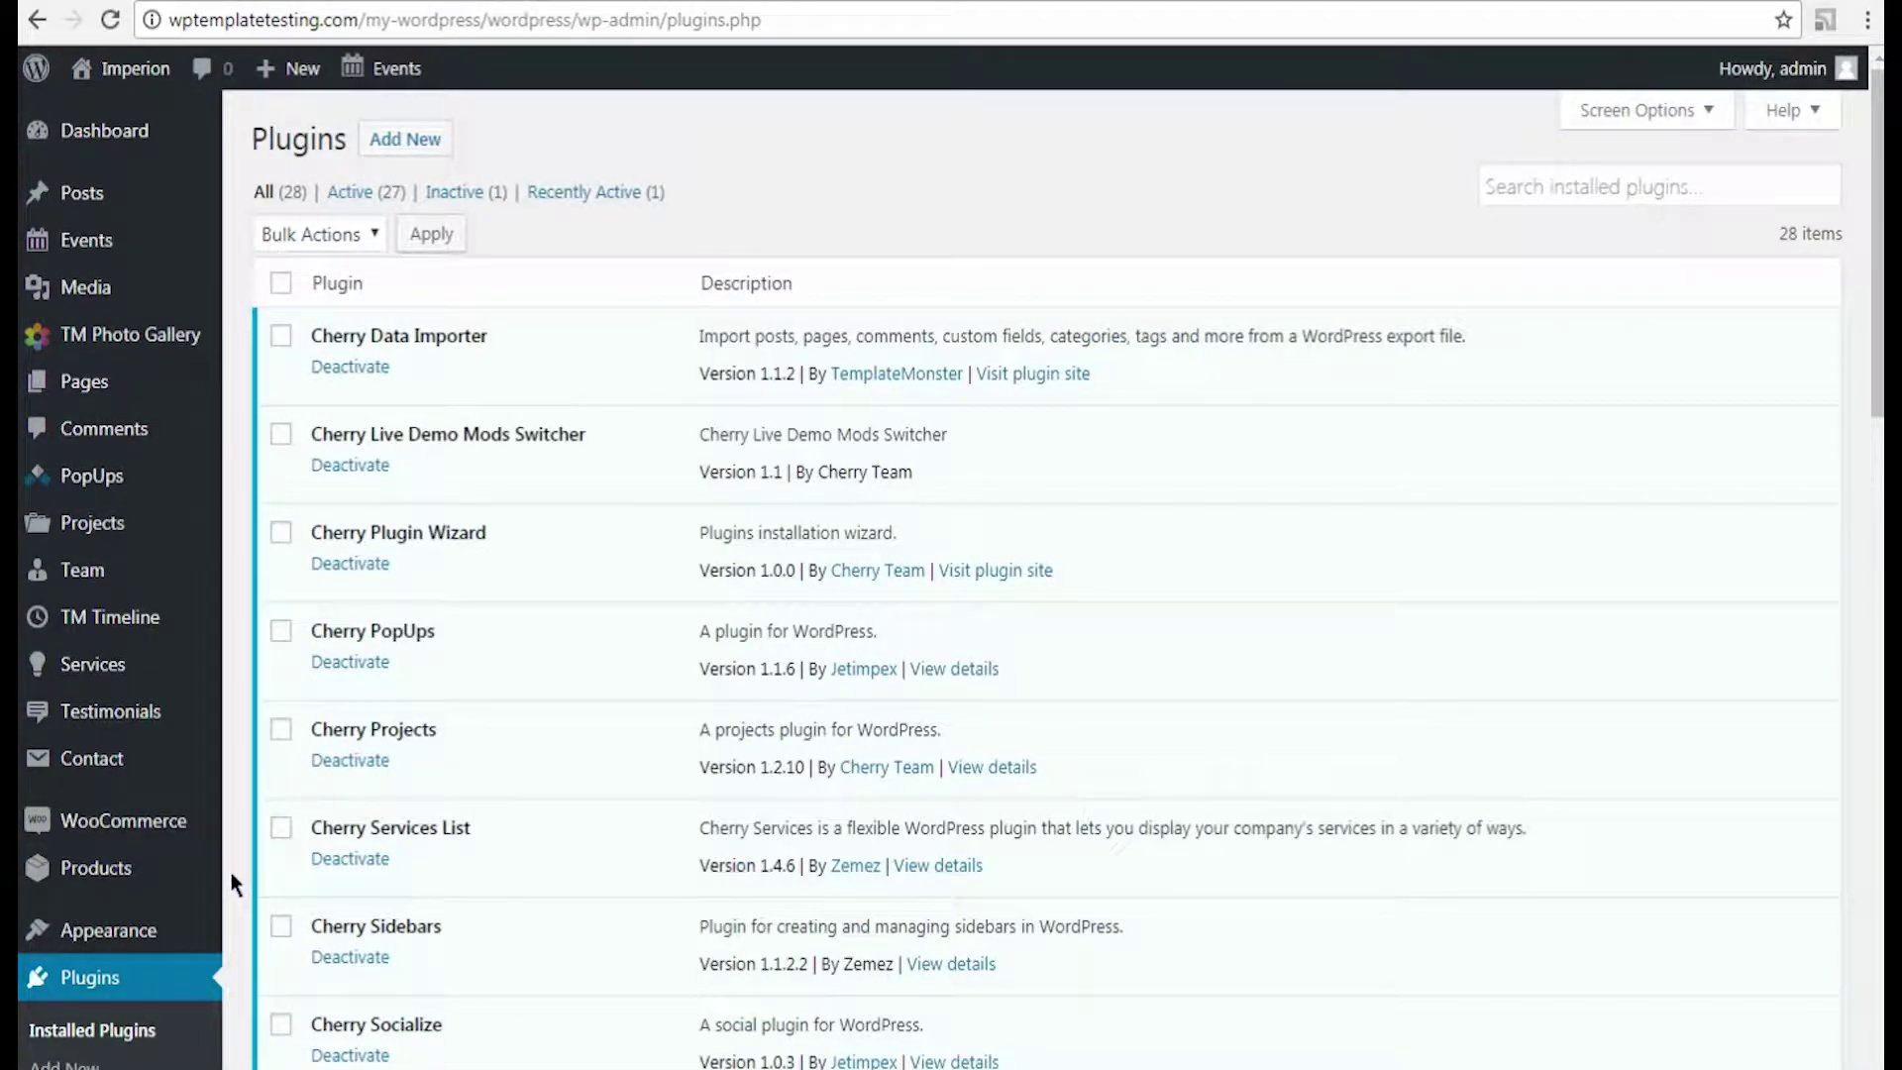
scroll(234, 882, down, 5)
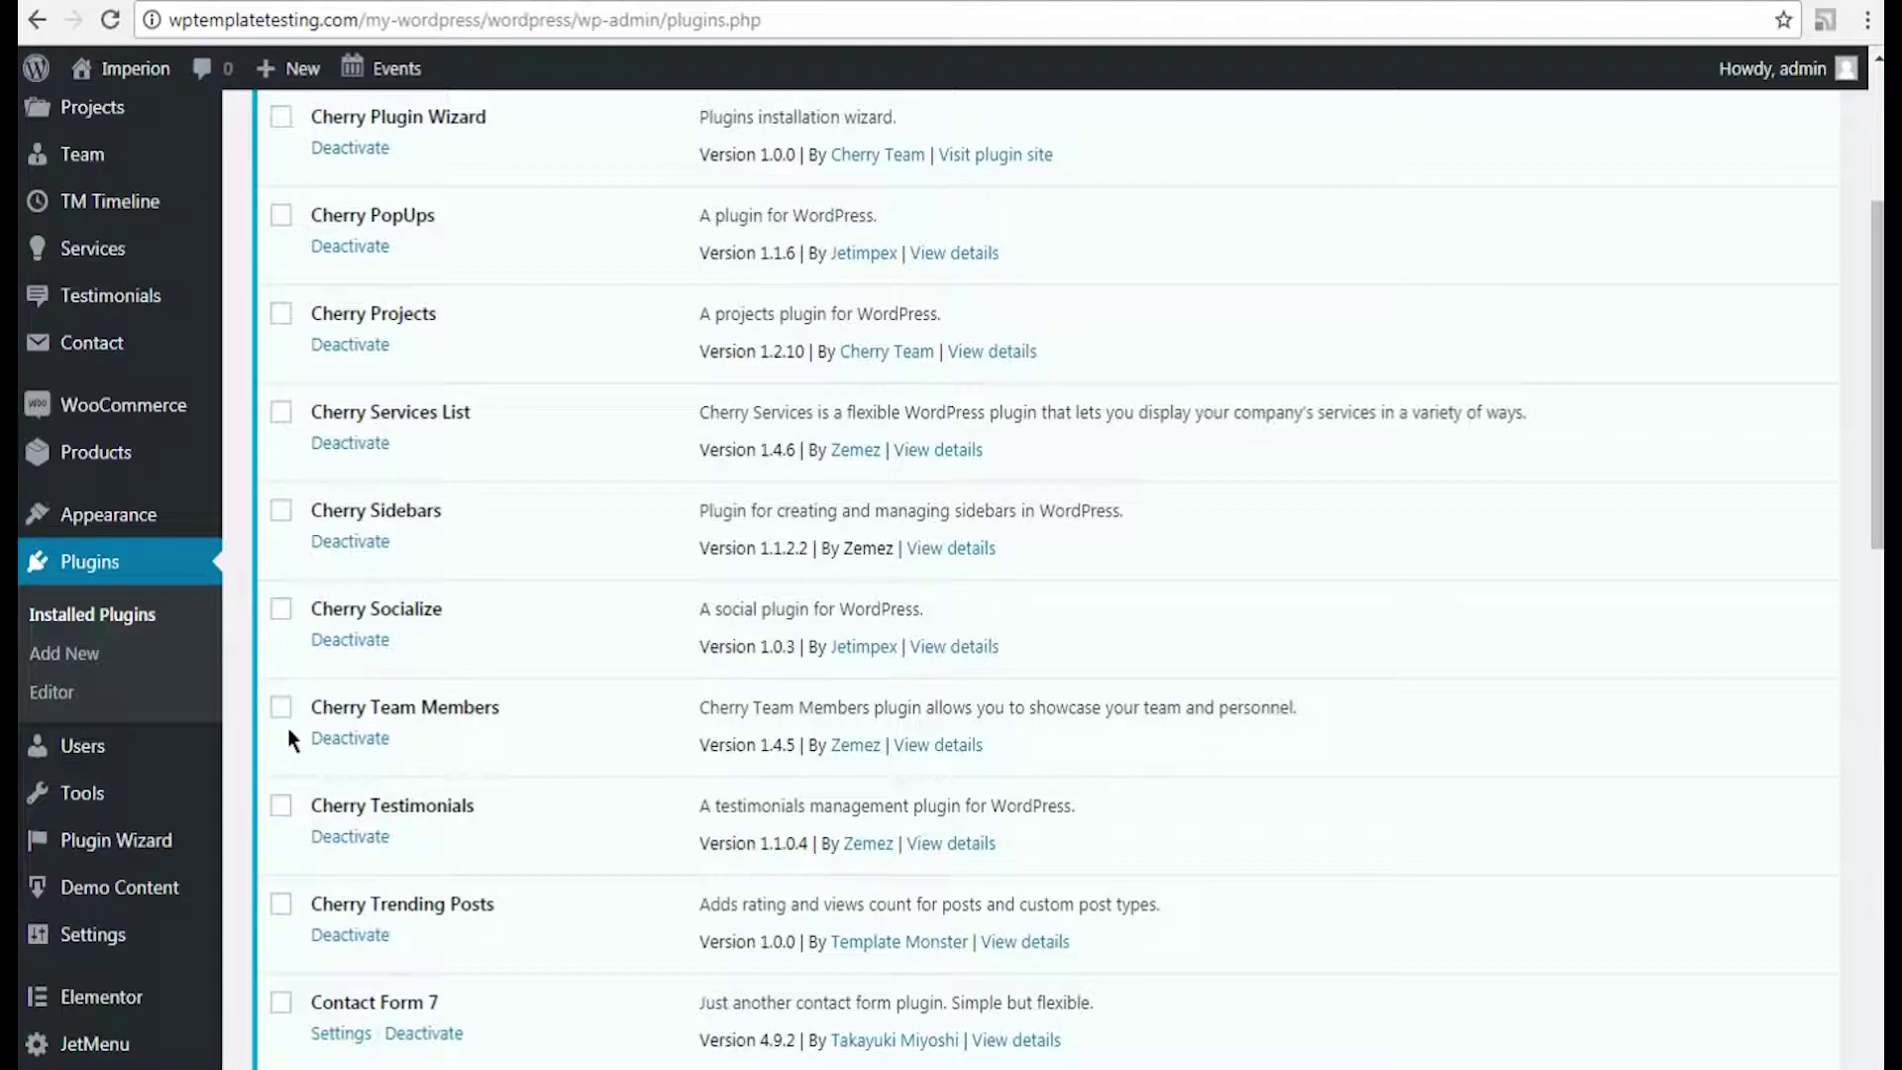
scroll(289, 738, down, 6)
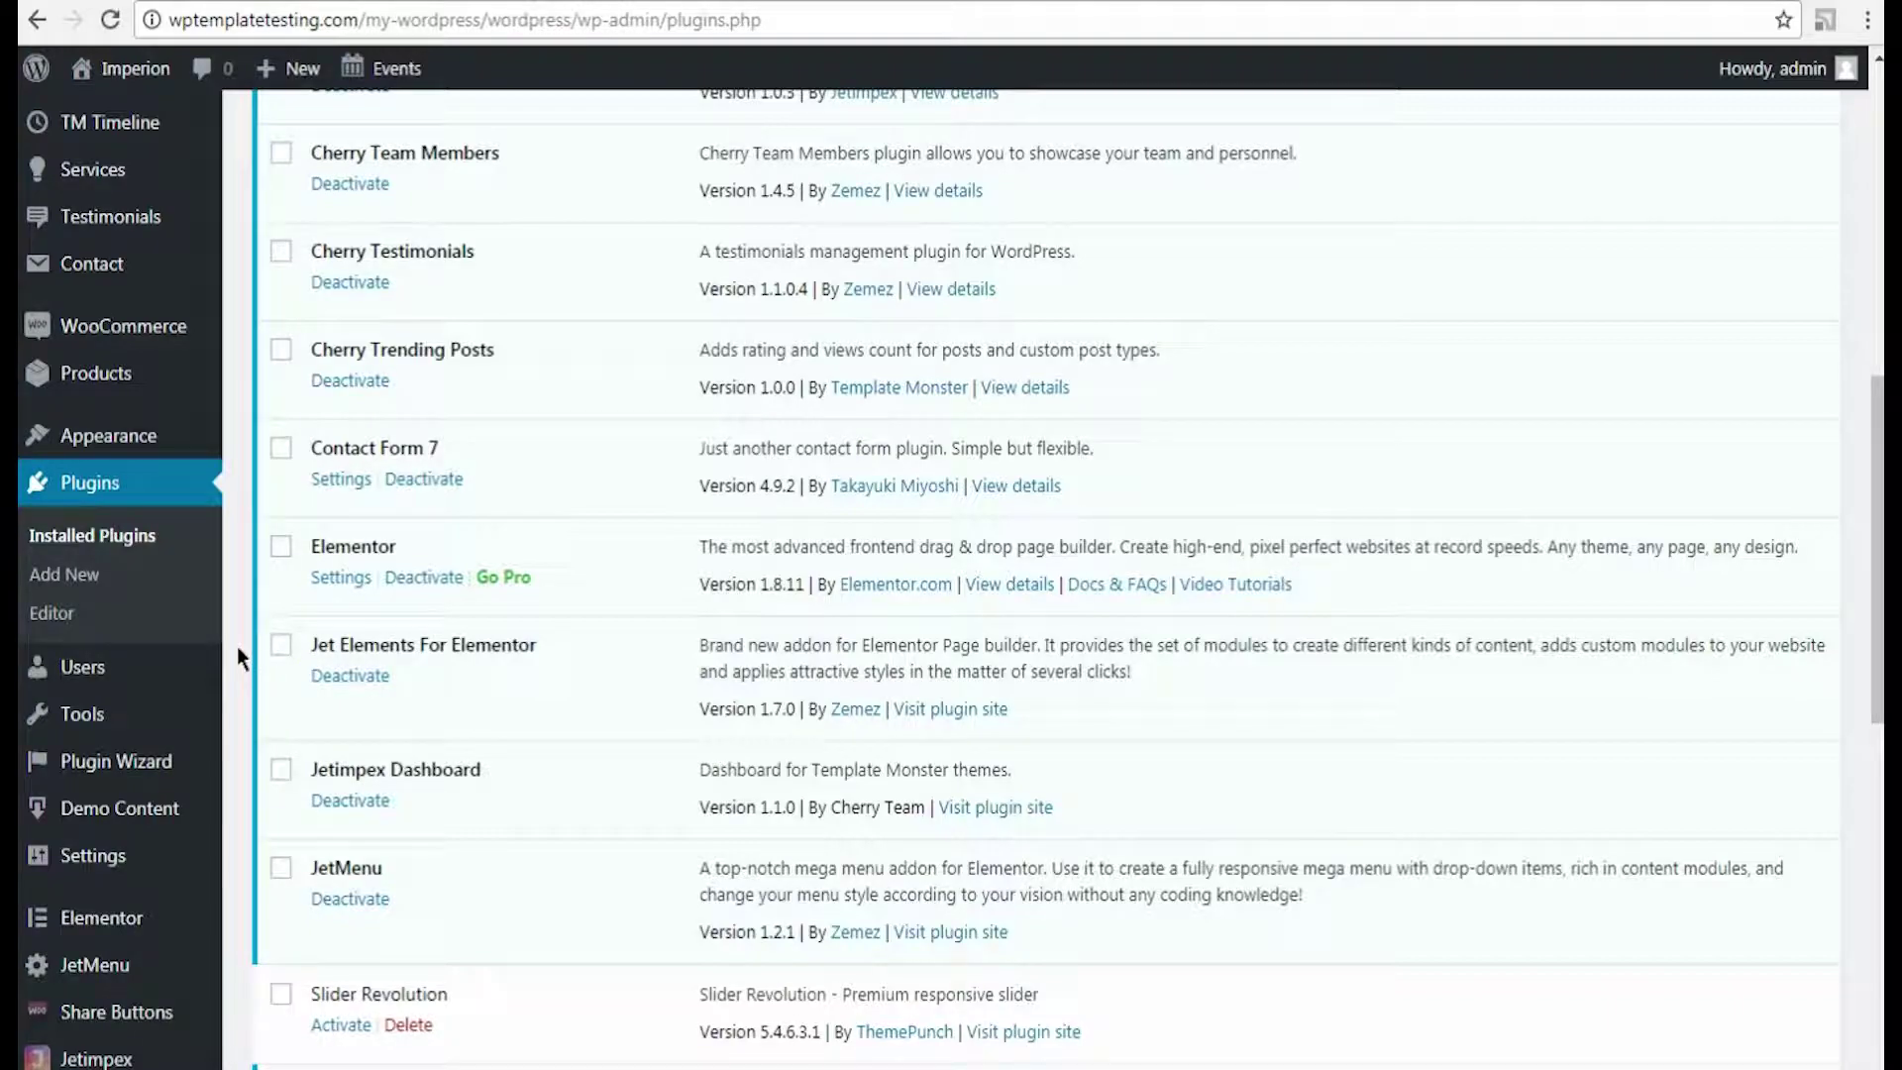
scroll(242, 650, up, 3)
Step: Add a team group named group2 with slug group2
click(261, 359)
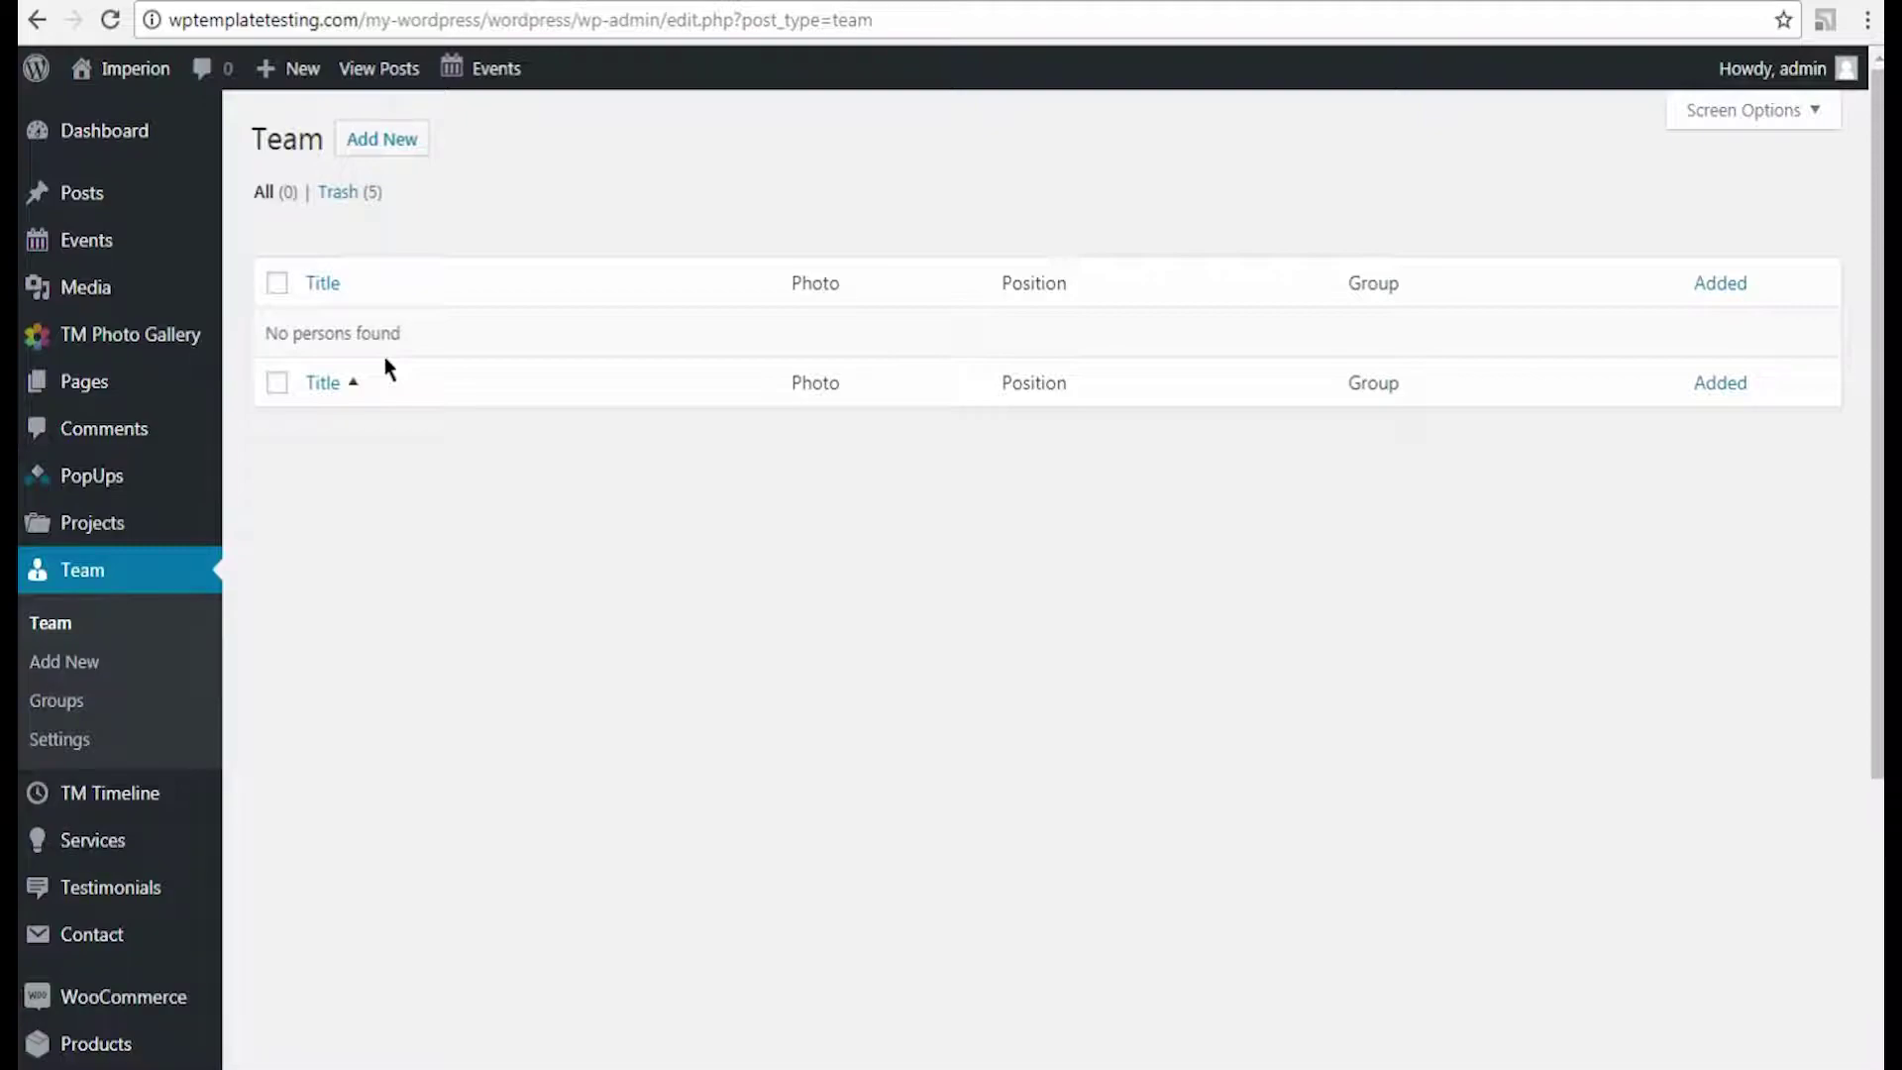
click(78, 703)
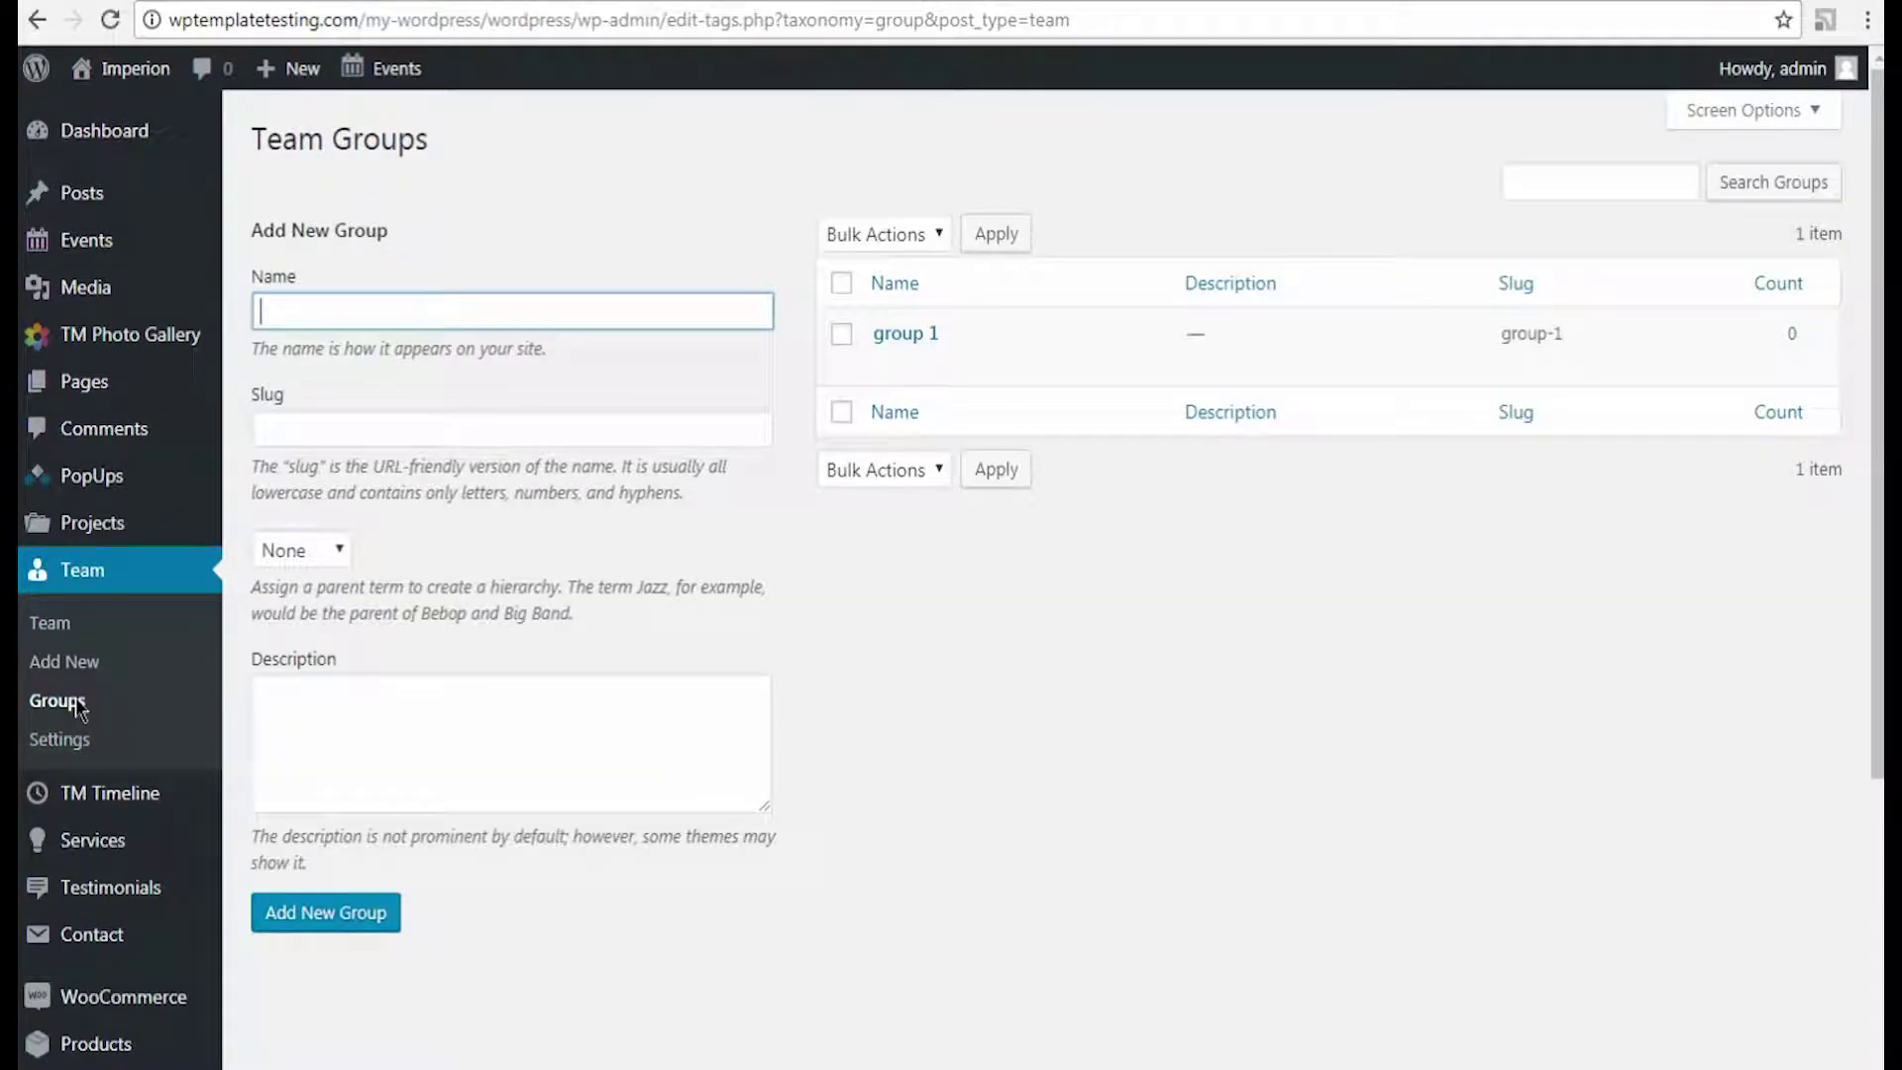
text(grou)
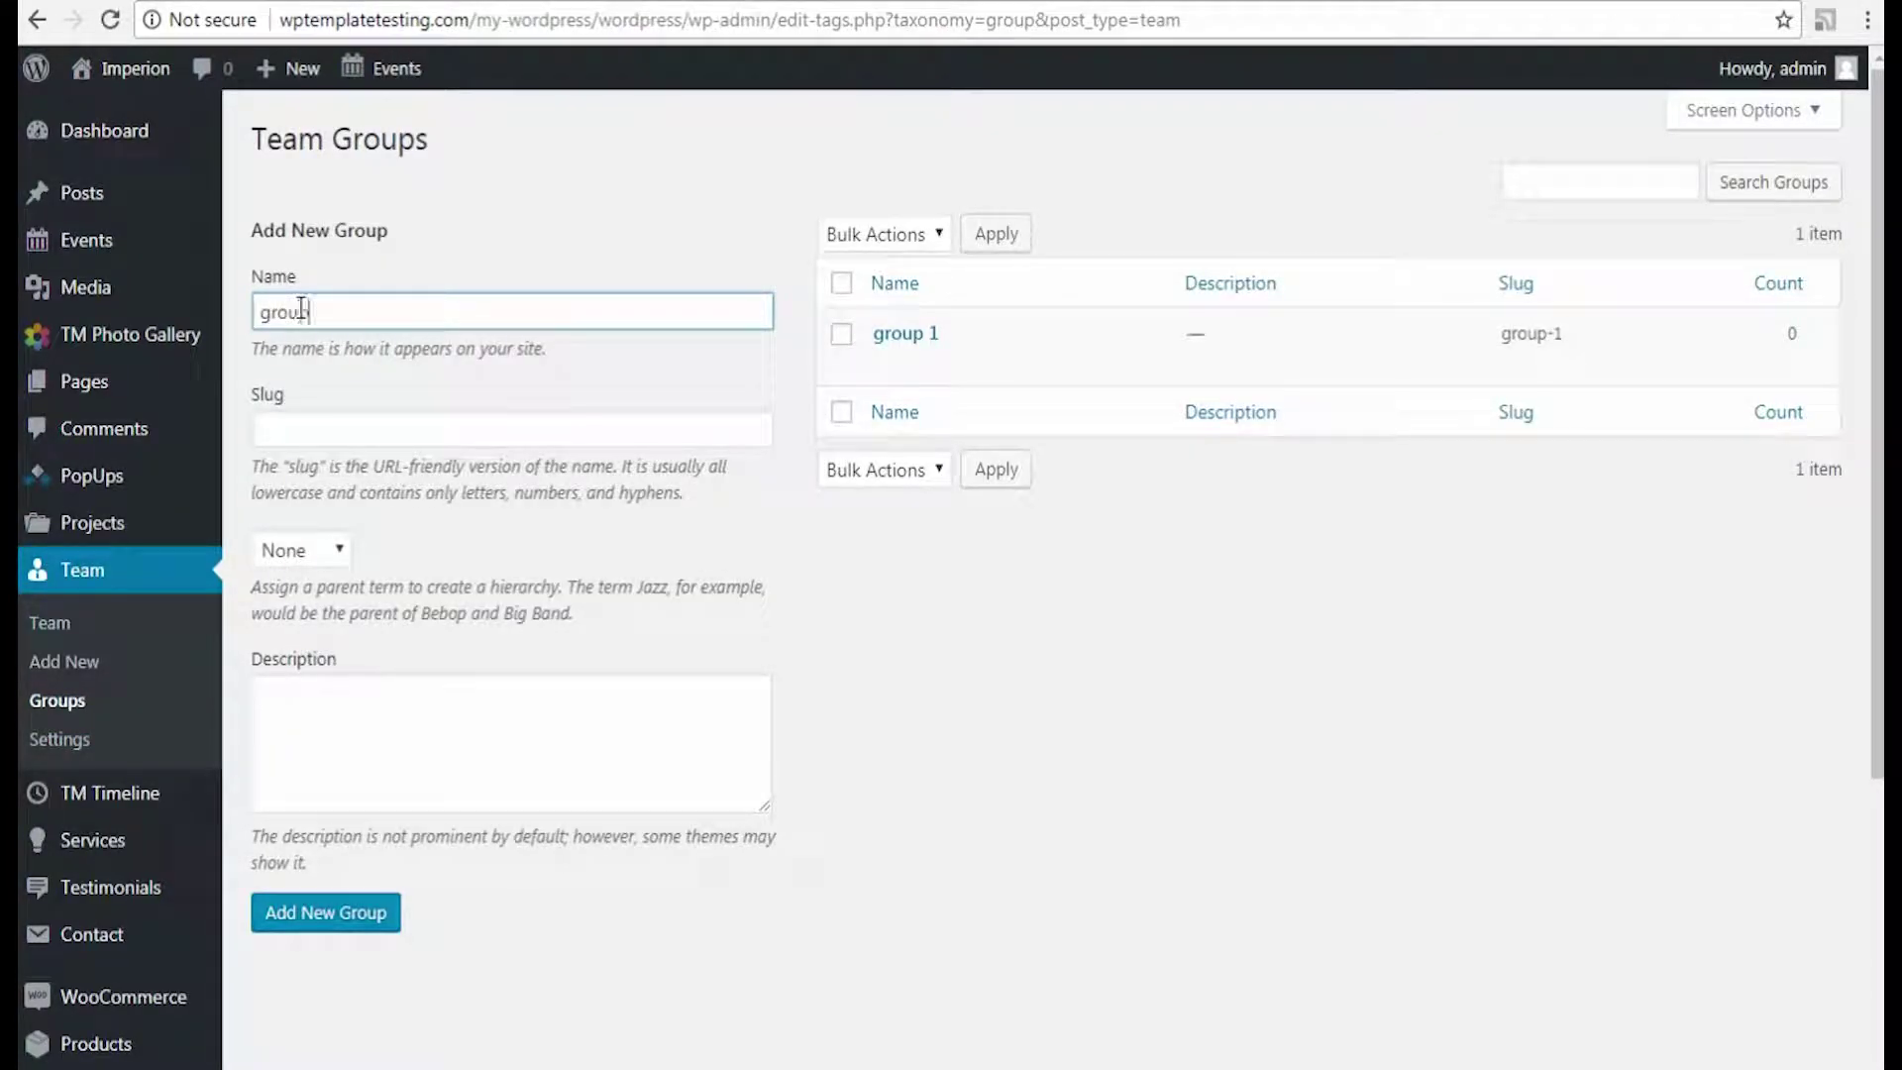
text(p2)
click(314, 411)
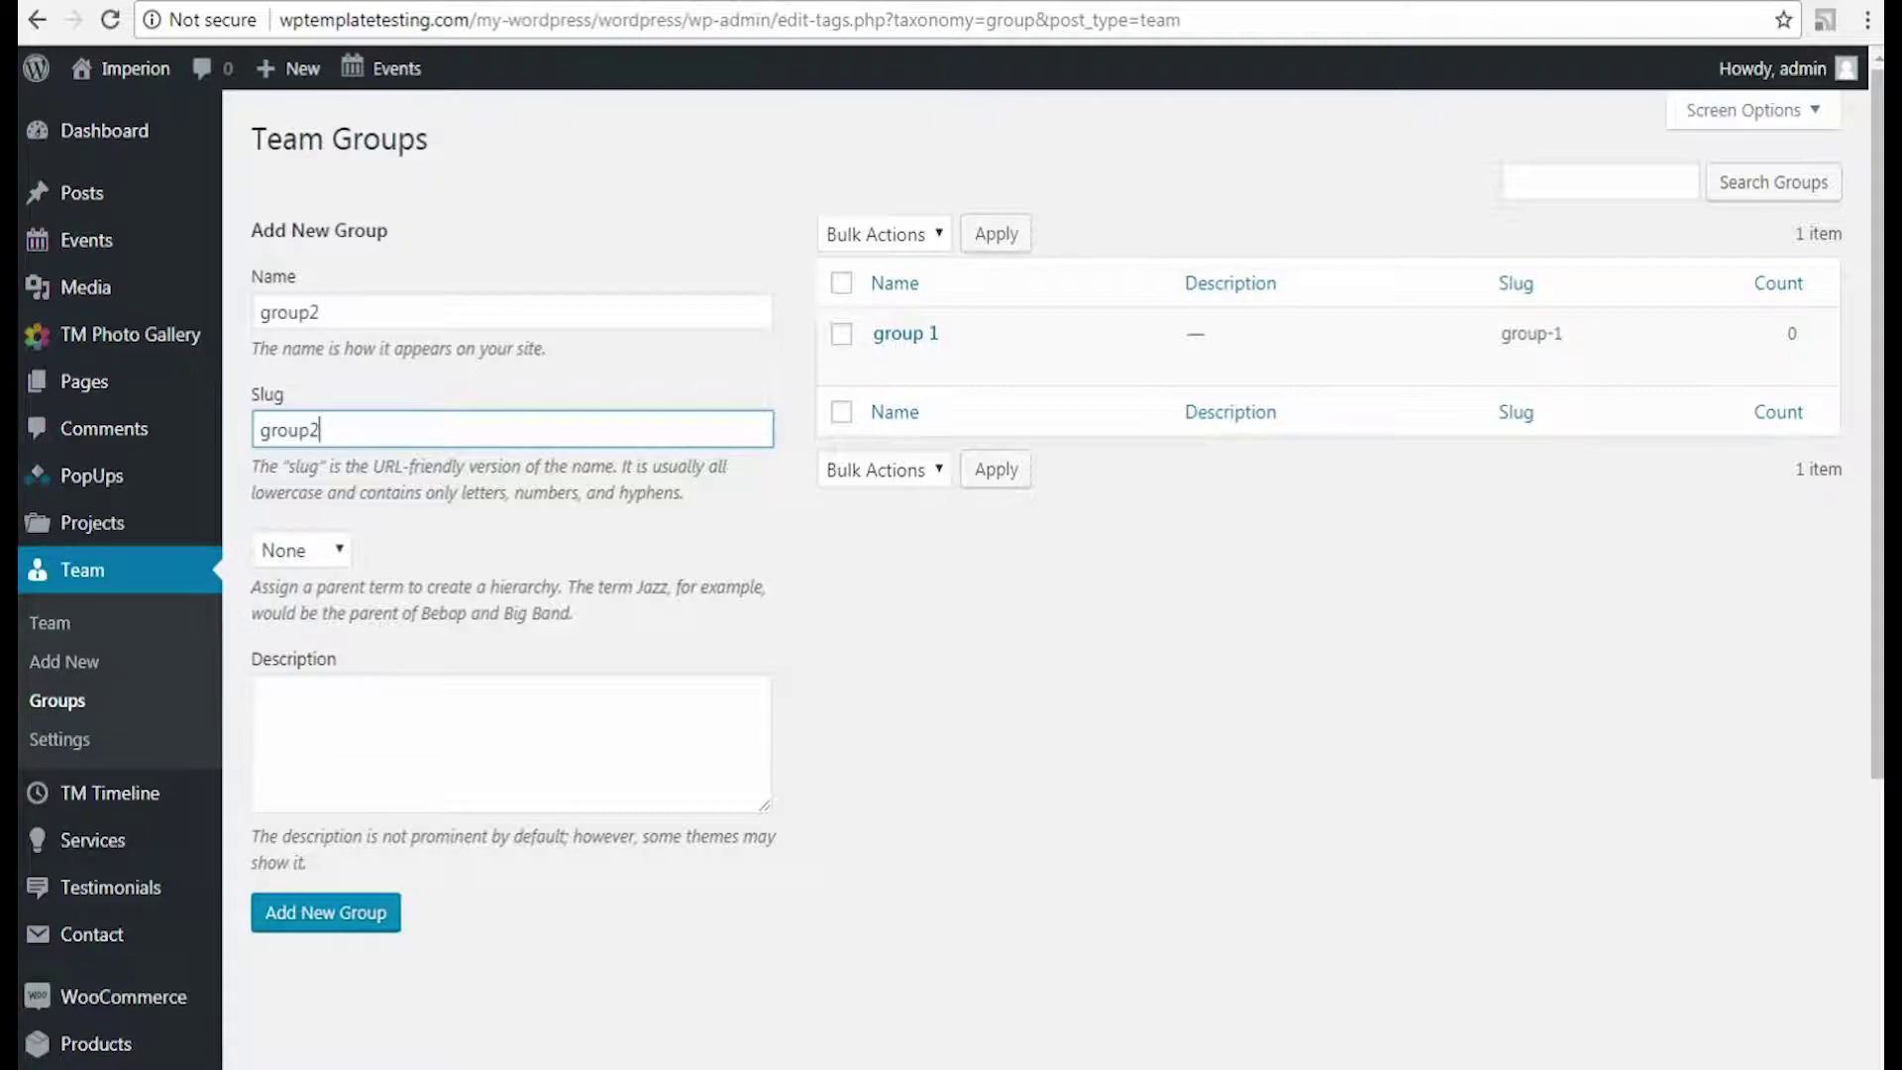
click(297, 914)
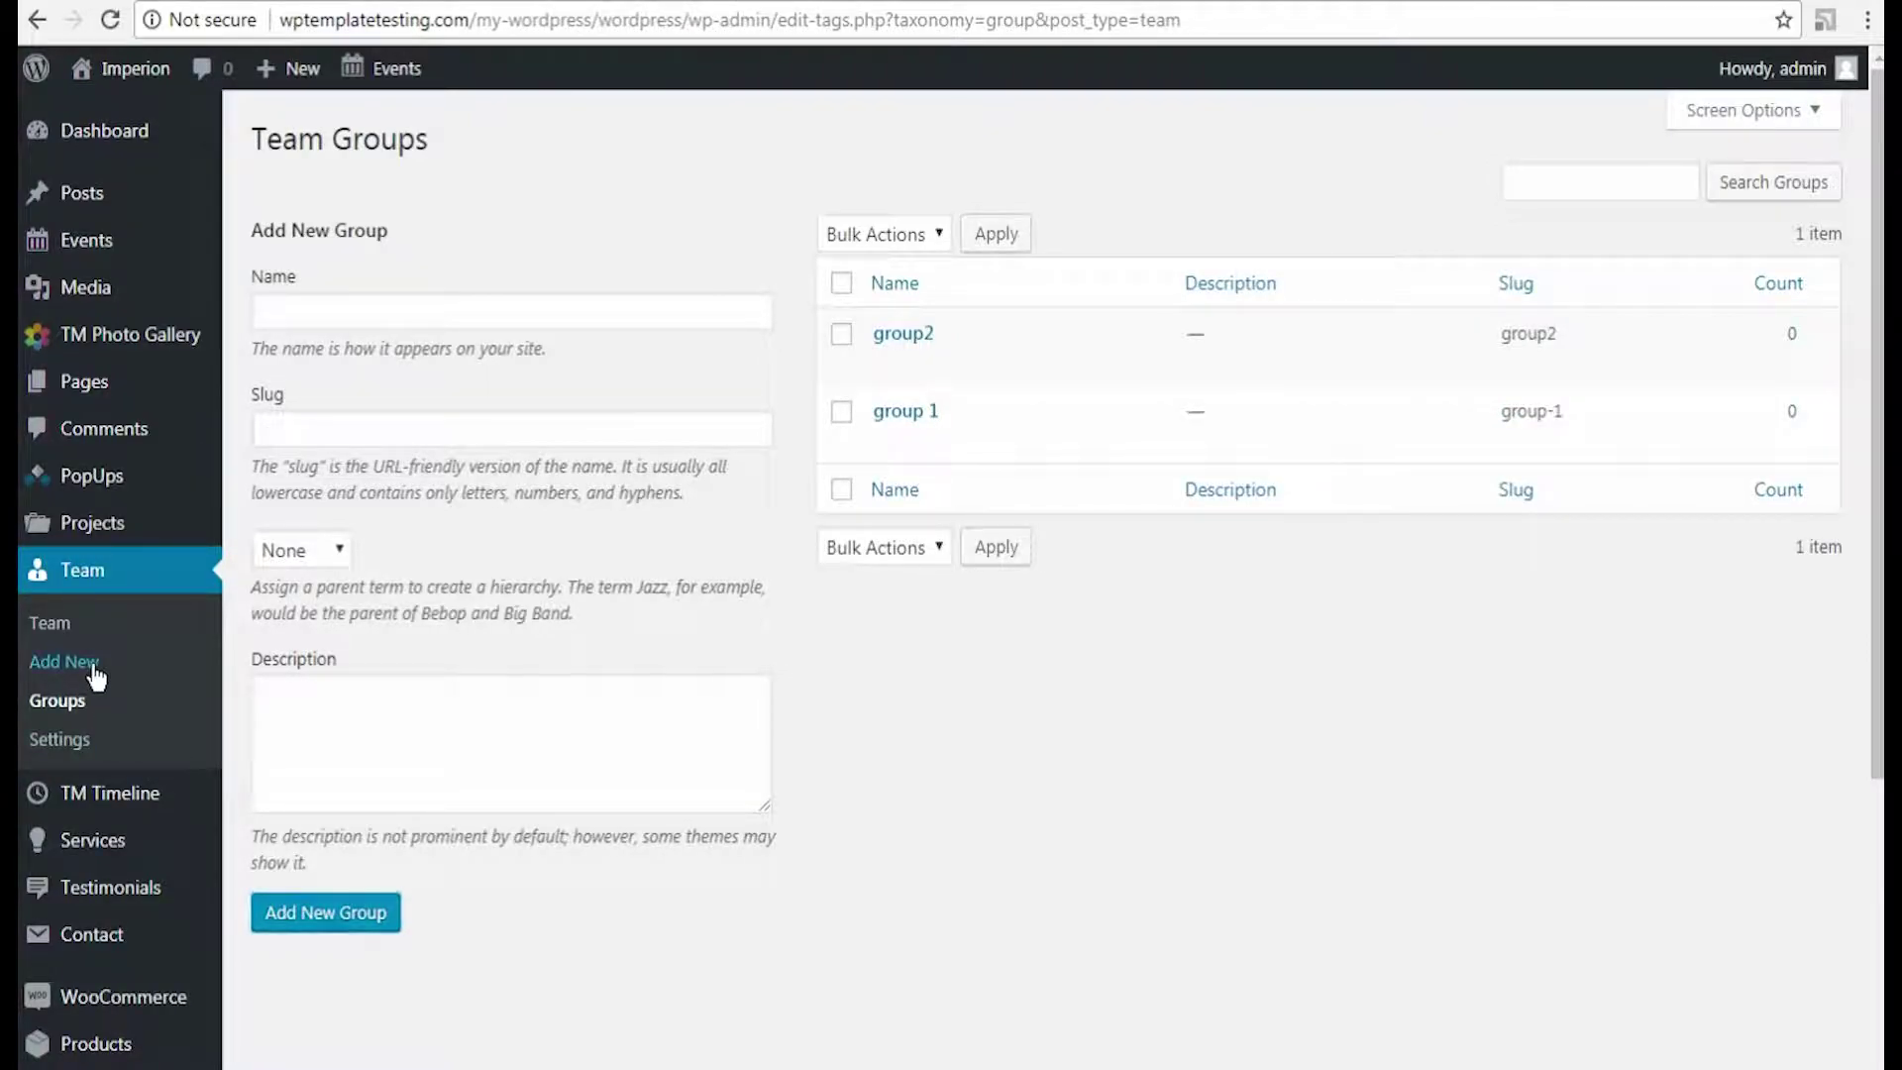
Step: Start a new team member titled with the person's name, in group 1 and group2
click(104, 666)
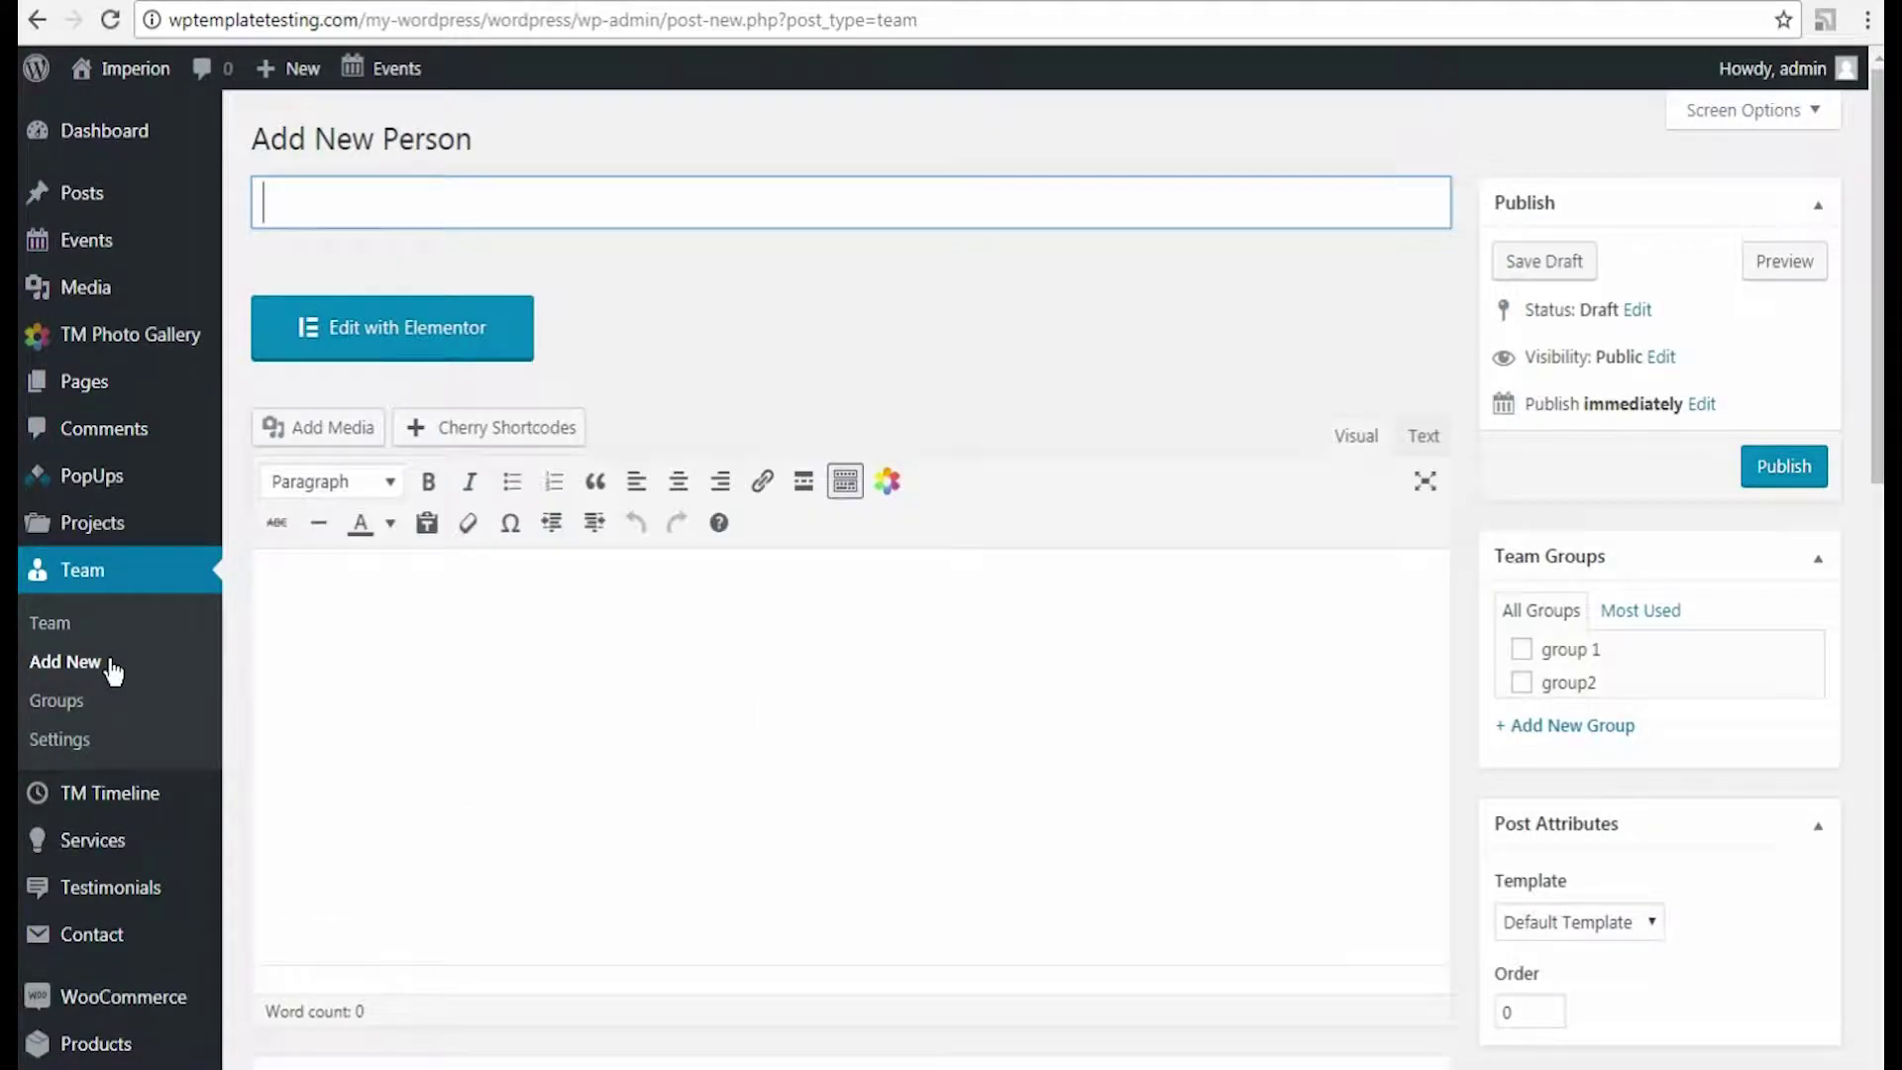
click(412, 197)
text(Tom Ford)
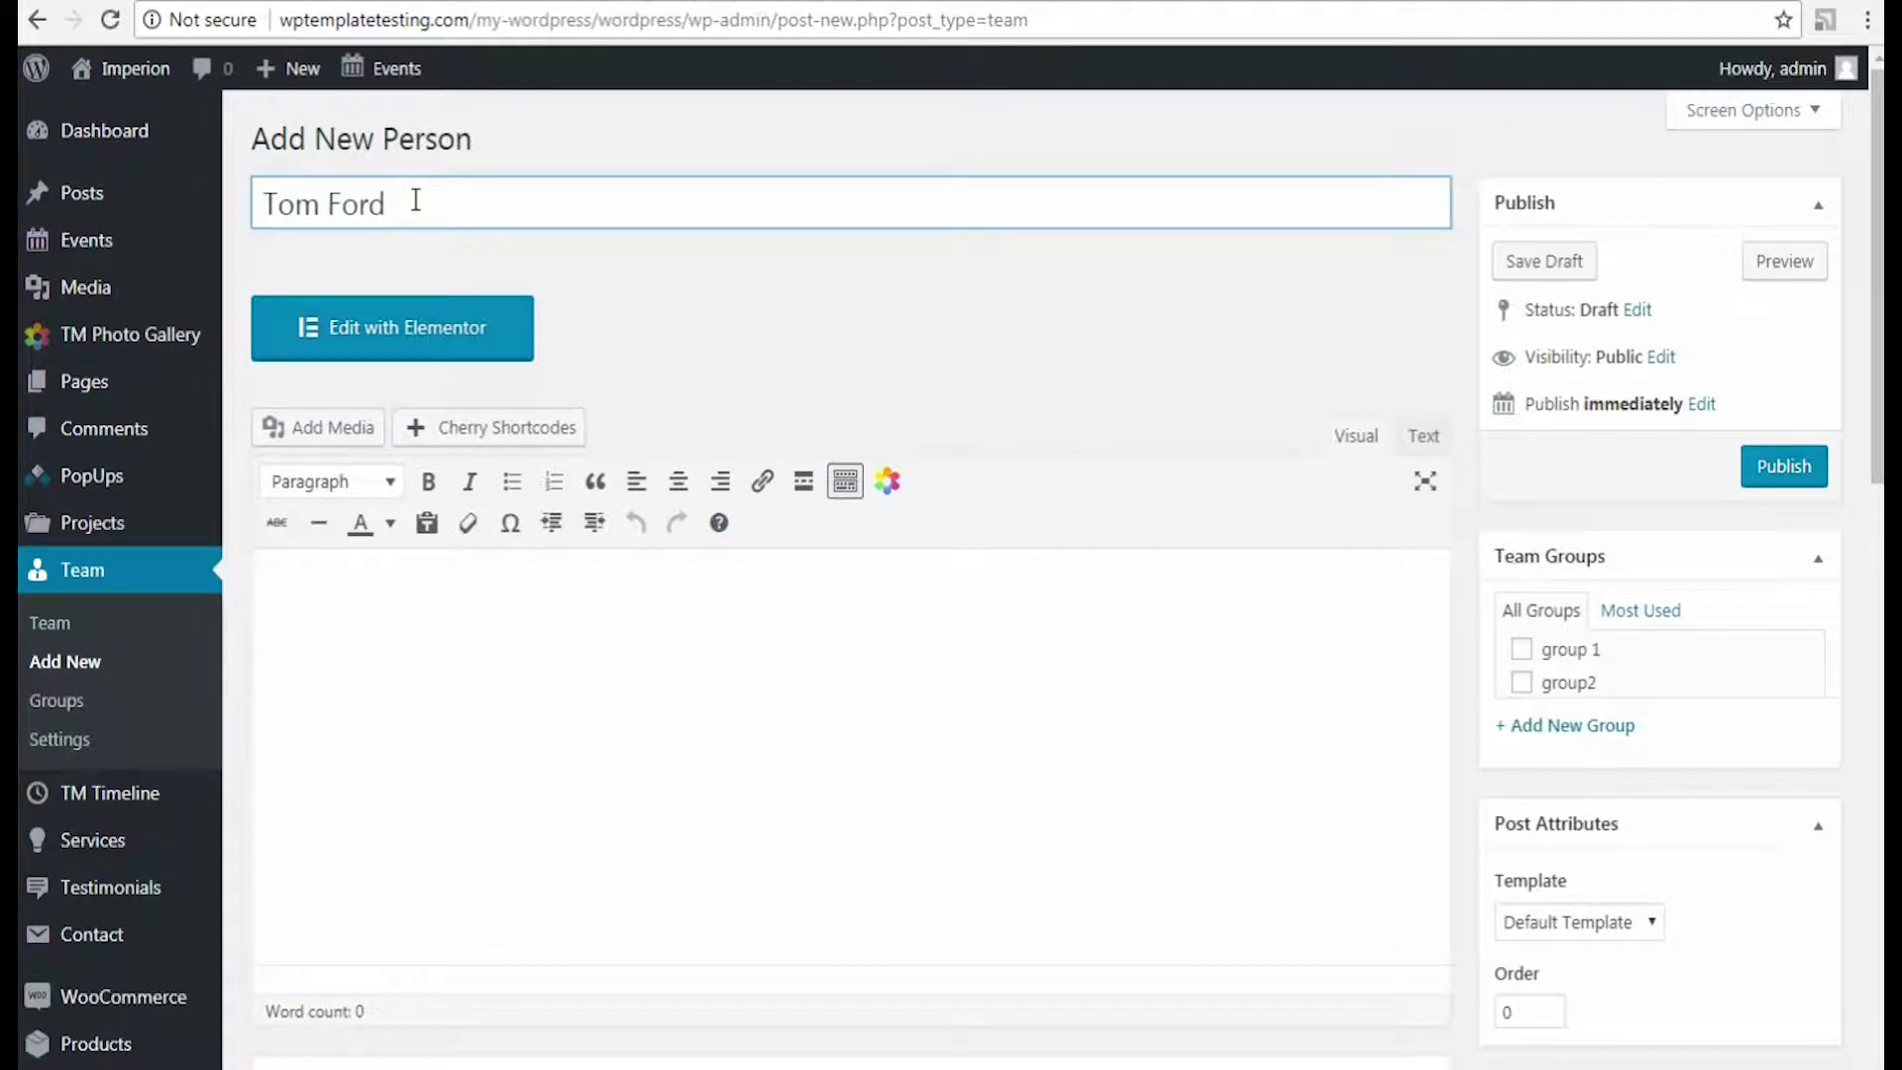
click(1520, 649)
click(1525, 683)
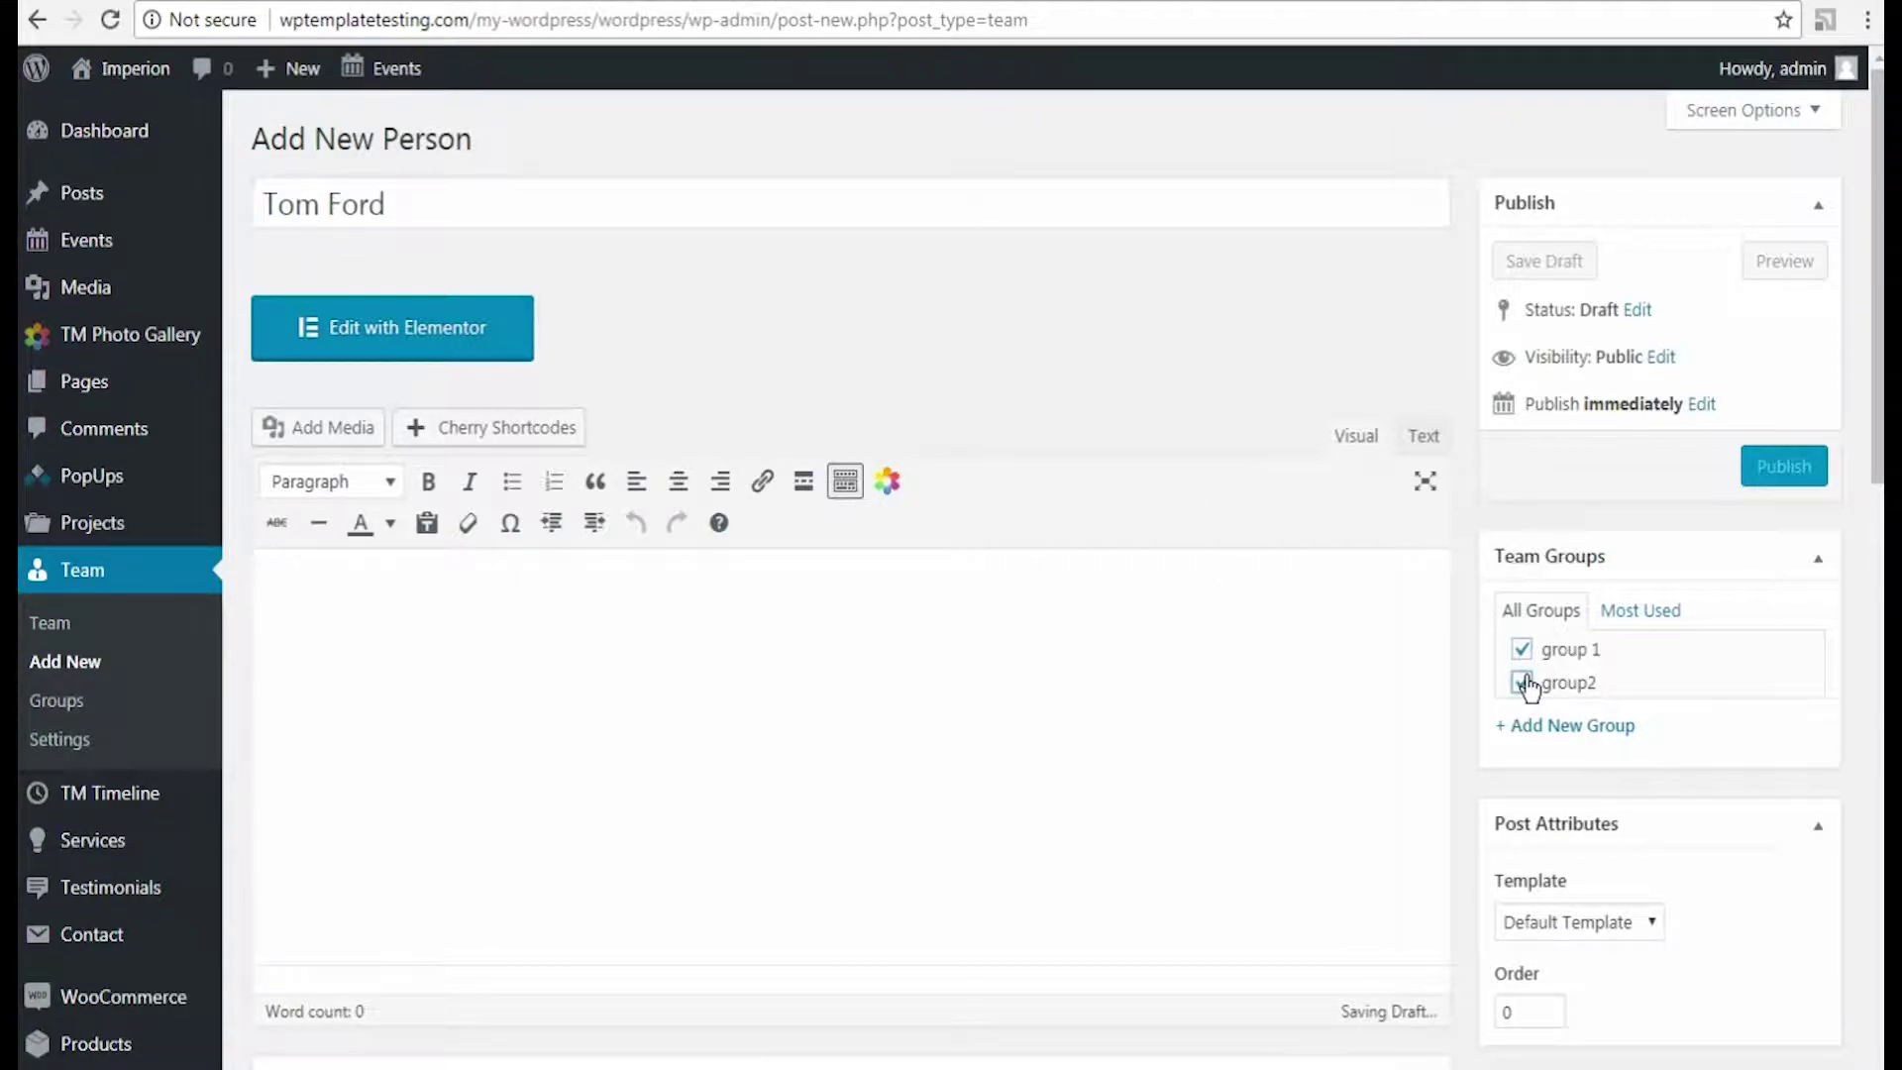
scroll(1526, 686, down, 5)
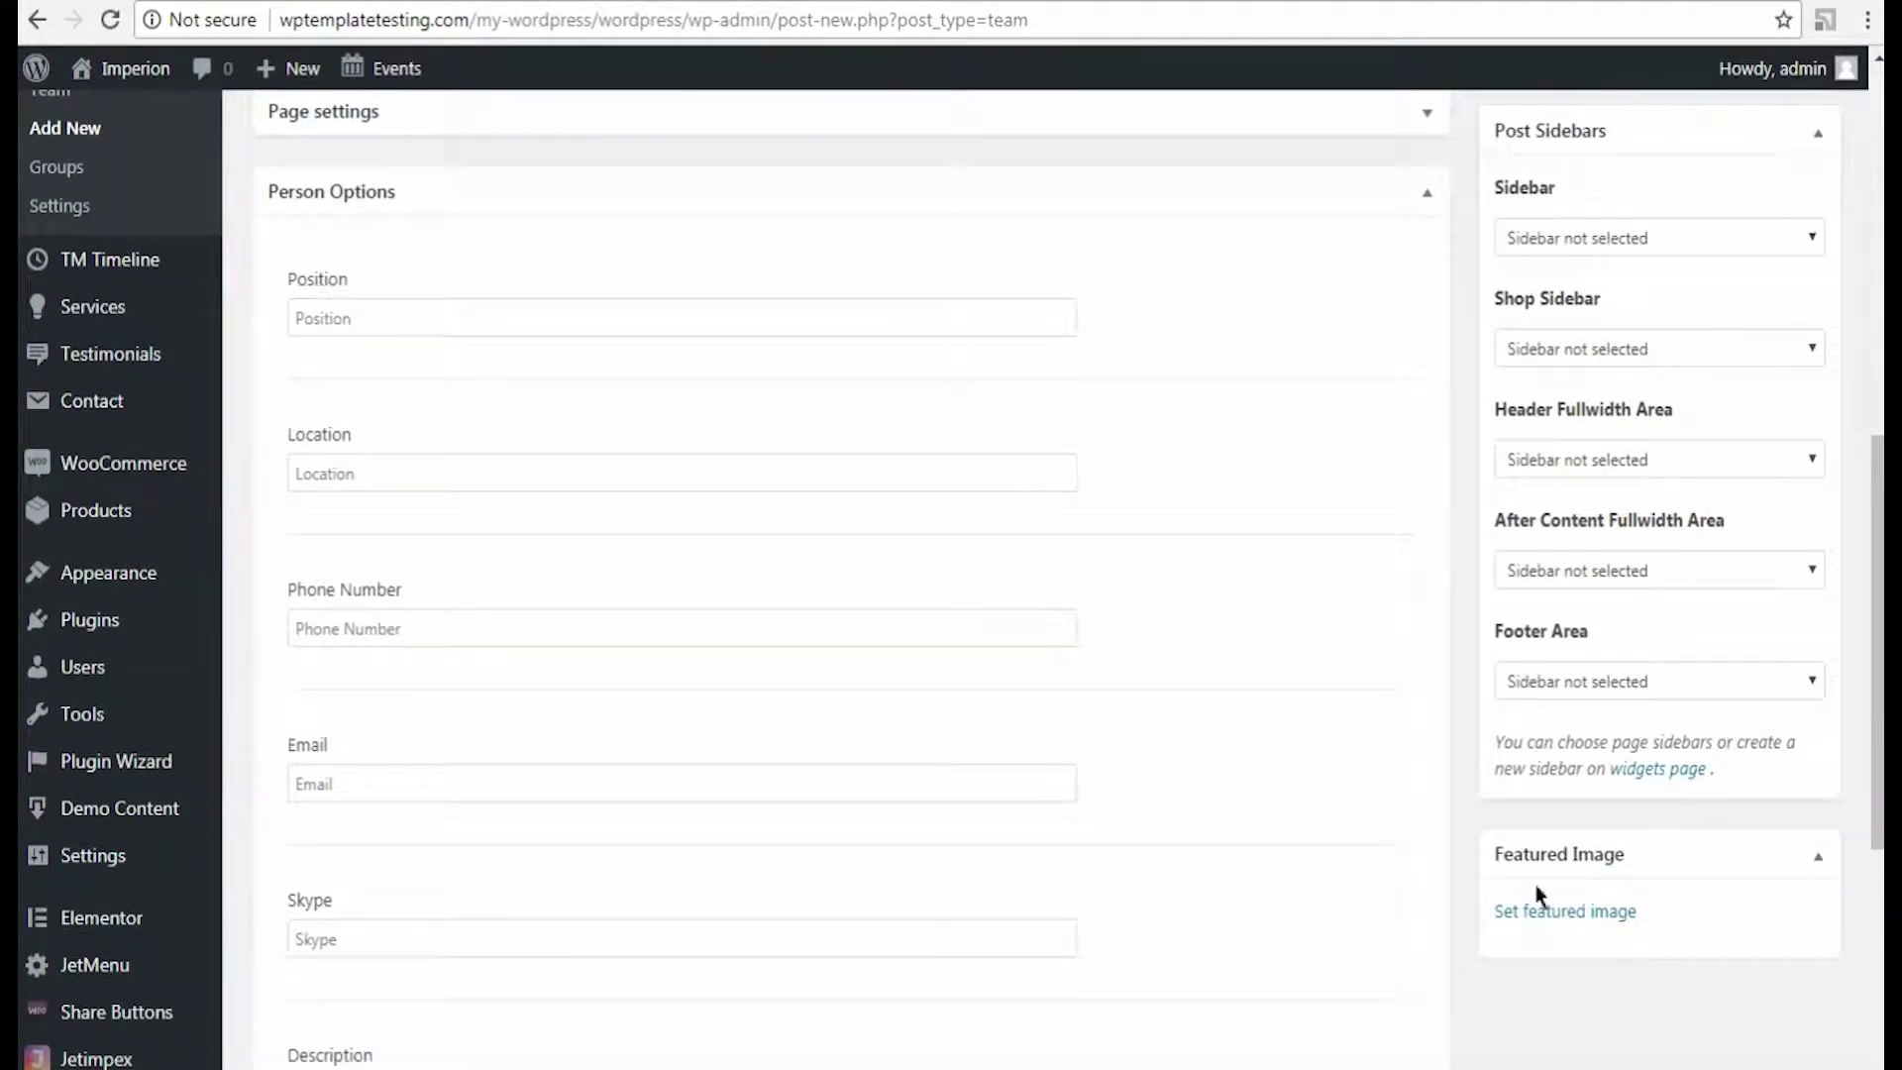
Step: Set the bearded man's photo as the member's featured image
click(1539, 909)
click(155, 790)
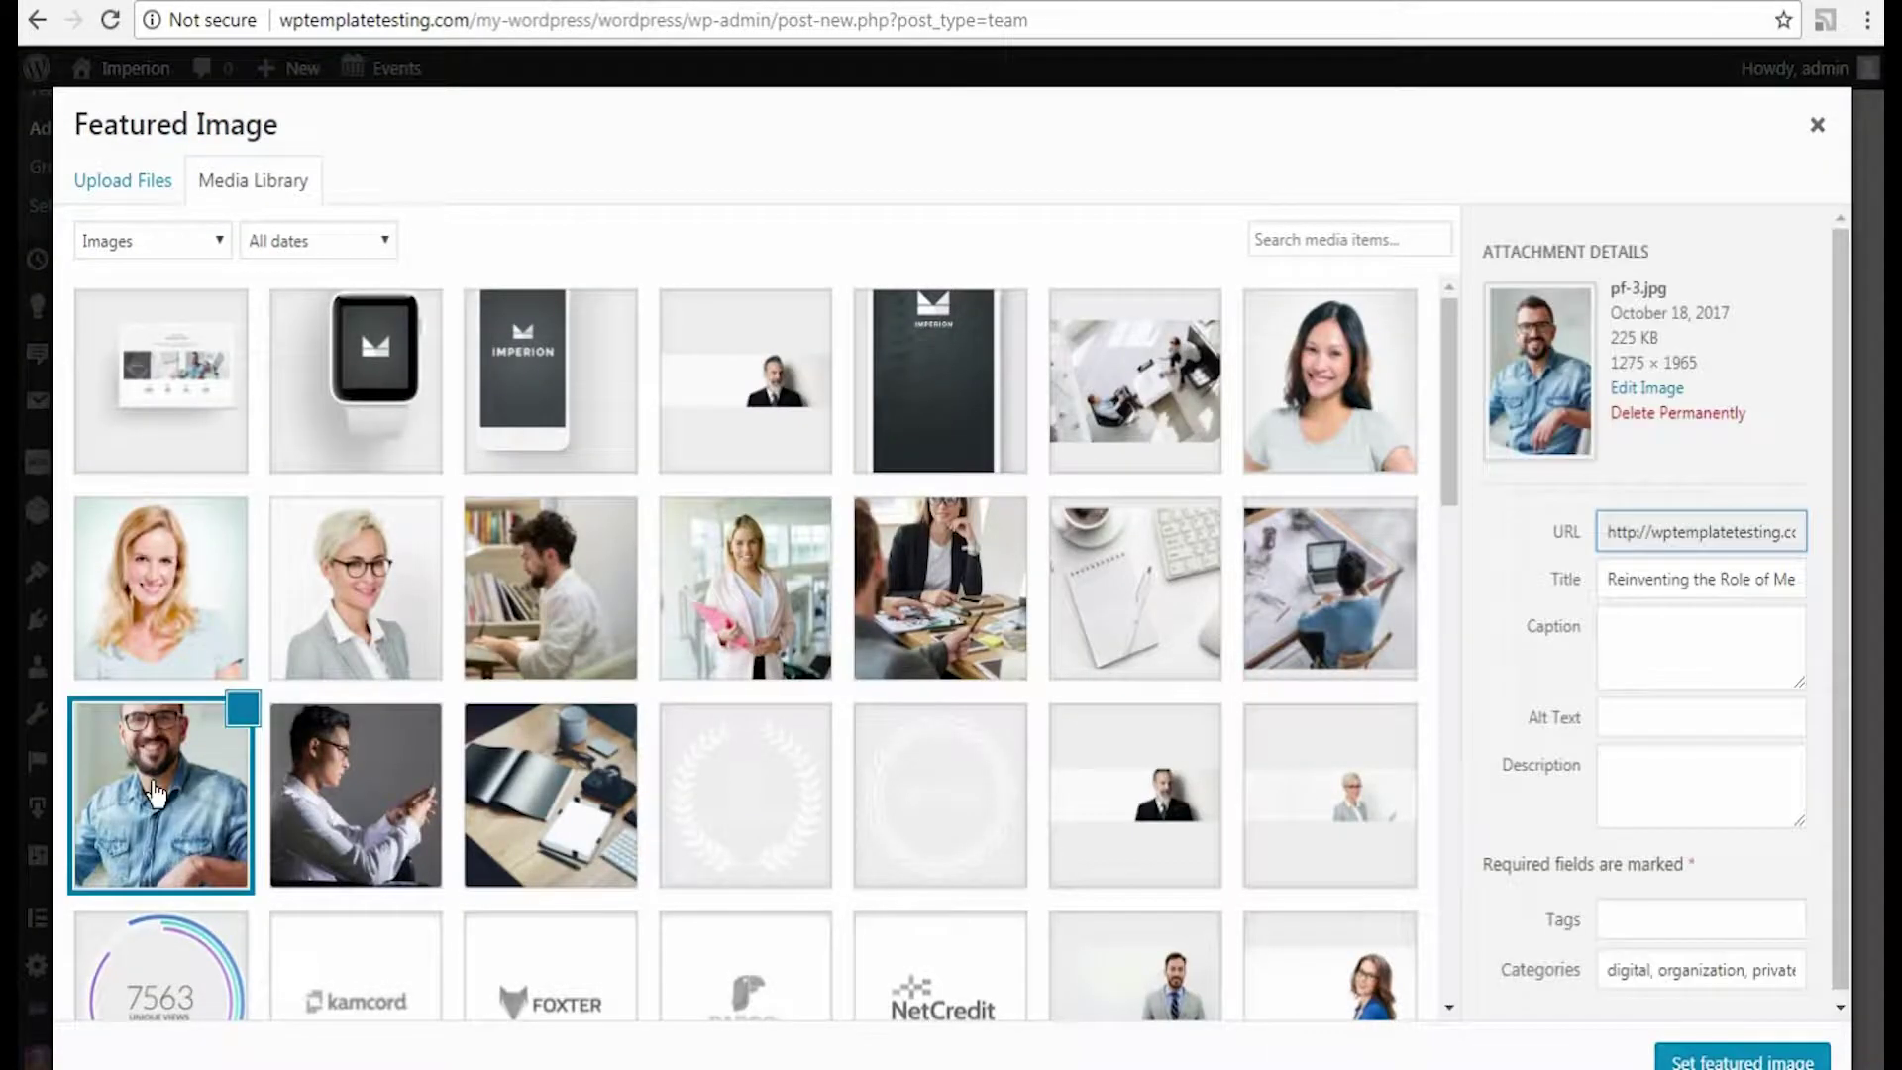
click(1742, 1061)
scroll(1642, 869, down, 4)
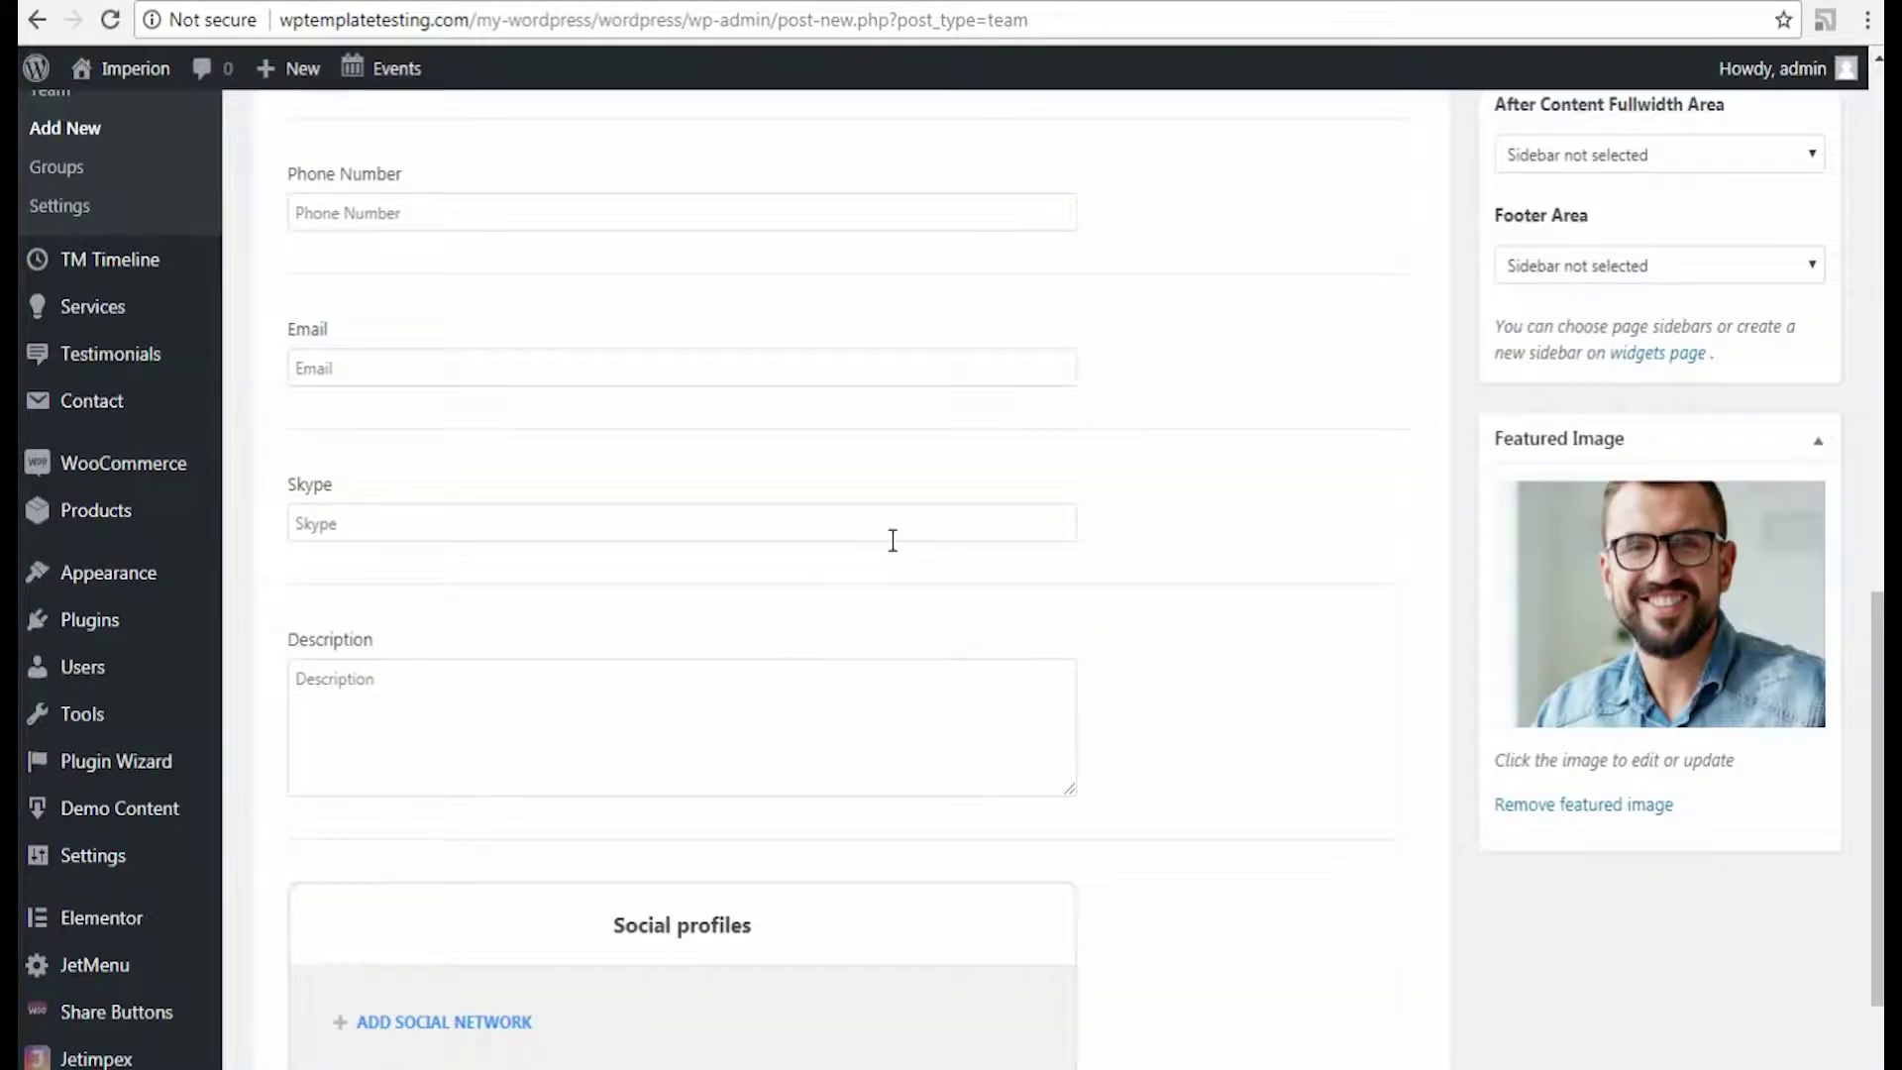
Step: Fill in position 'CEO, Owner', the location, contact e-mail and Skype username
scroll(892, 539, up, 5)
click(403, 454)
text(CEO Owner)
click(323, 608)
text(121 WALLSTREET STREET, NY YORK , USA)
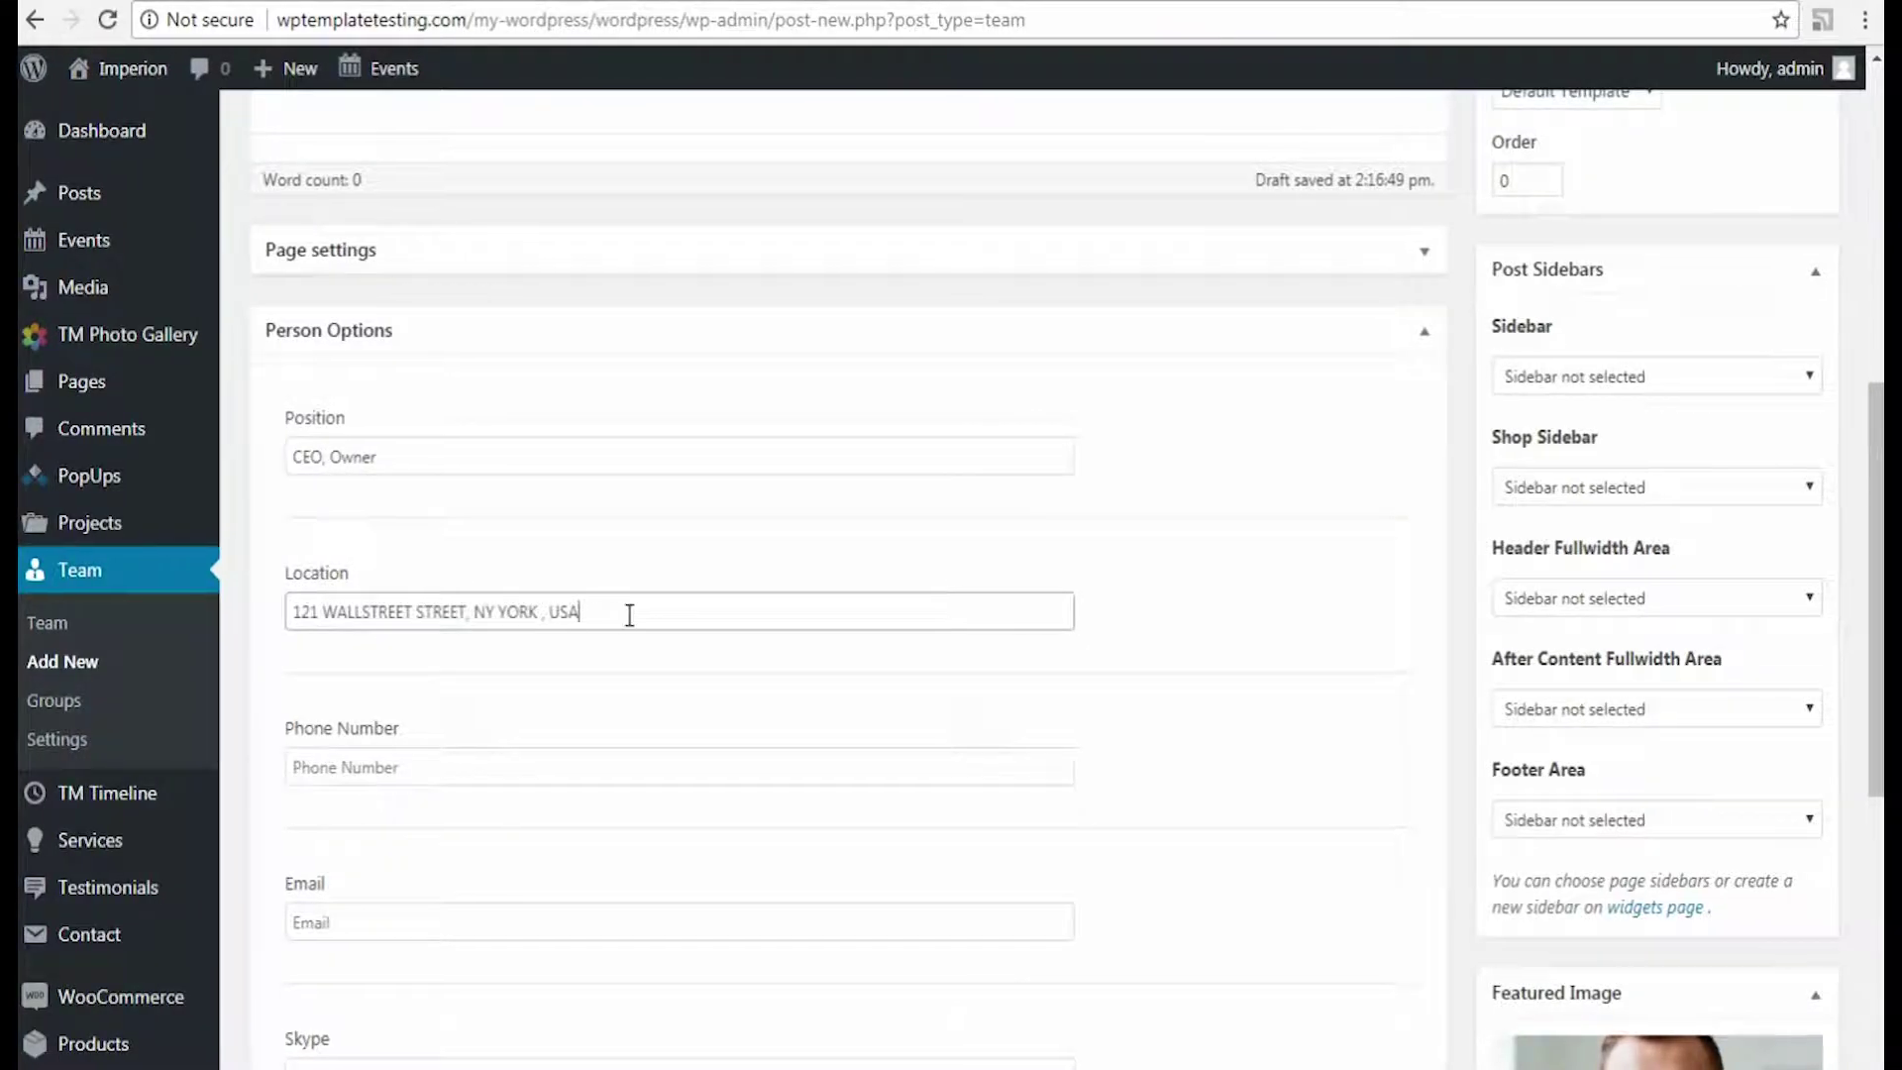
click(358, 912)
key(ctrl+v)
scroll(1252, 912, down, 1)
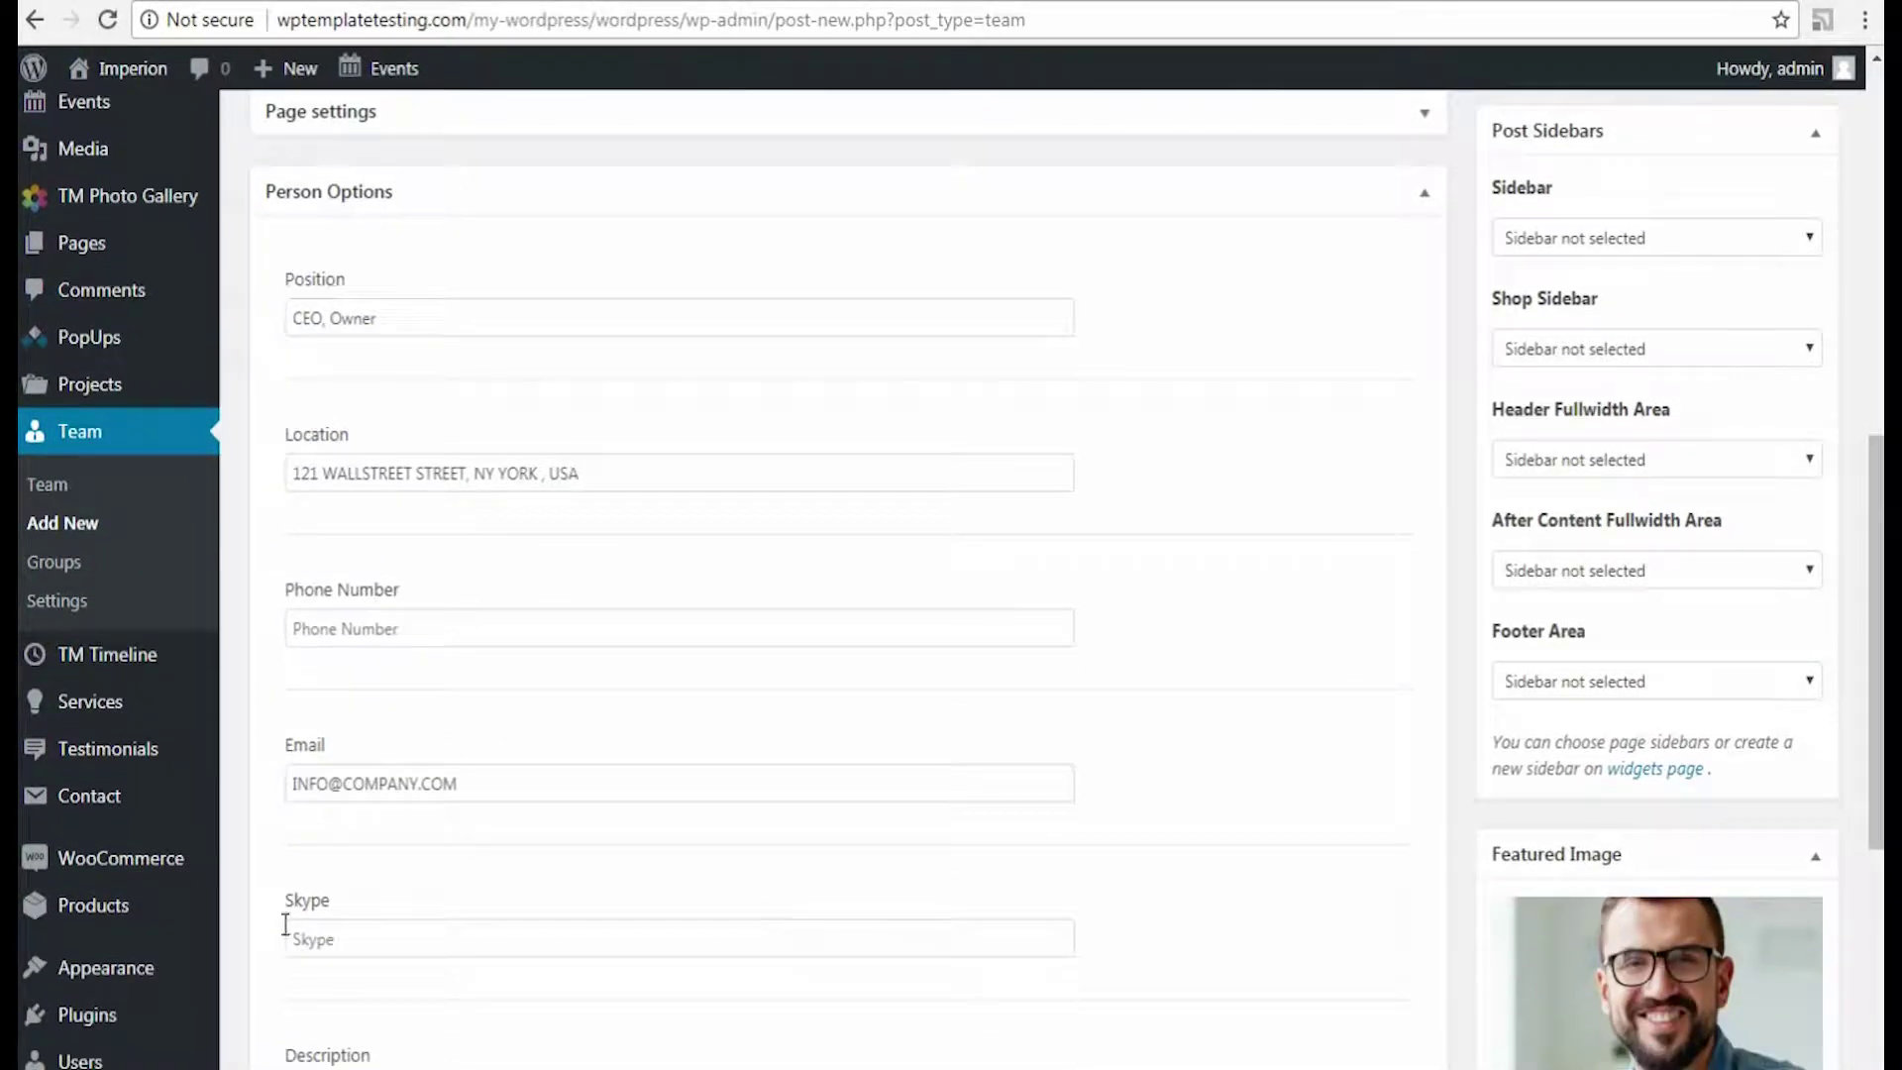
click(288, 926)
text(ford)
click(307, 872)
Step: Paste the member's bio into the Description field
scroll(307, 871, down, 1)
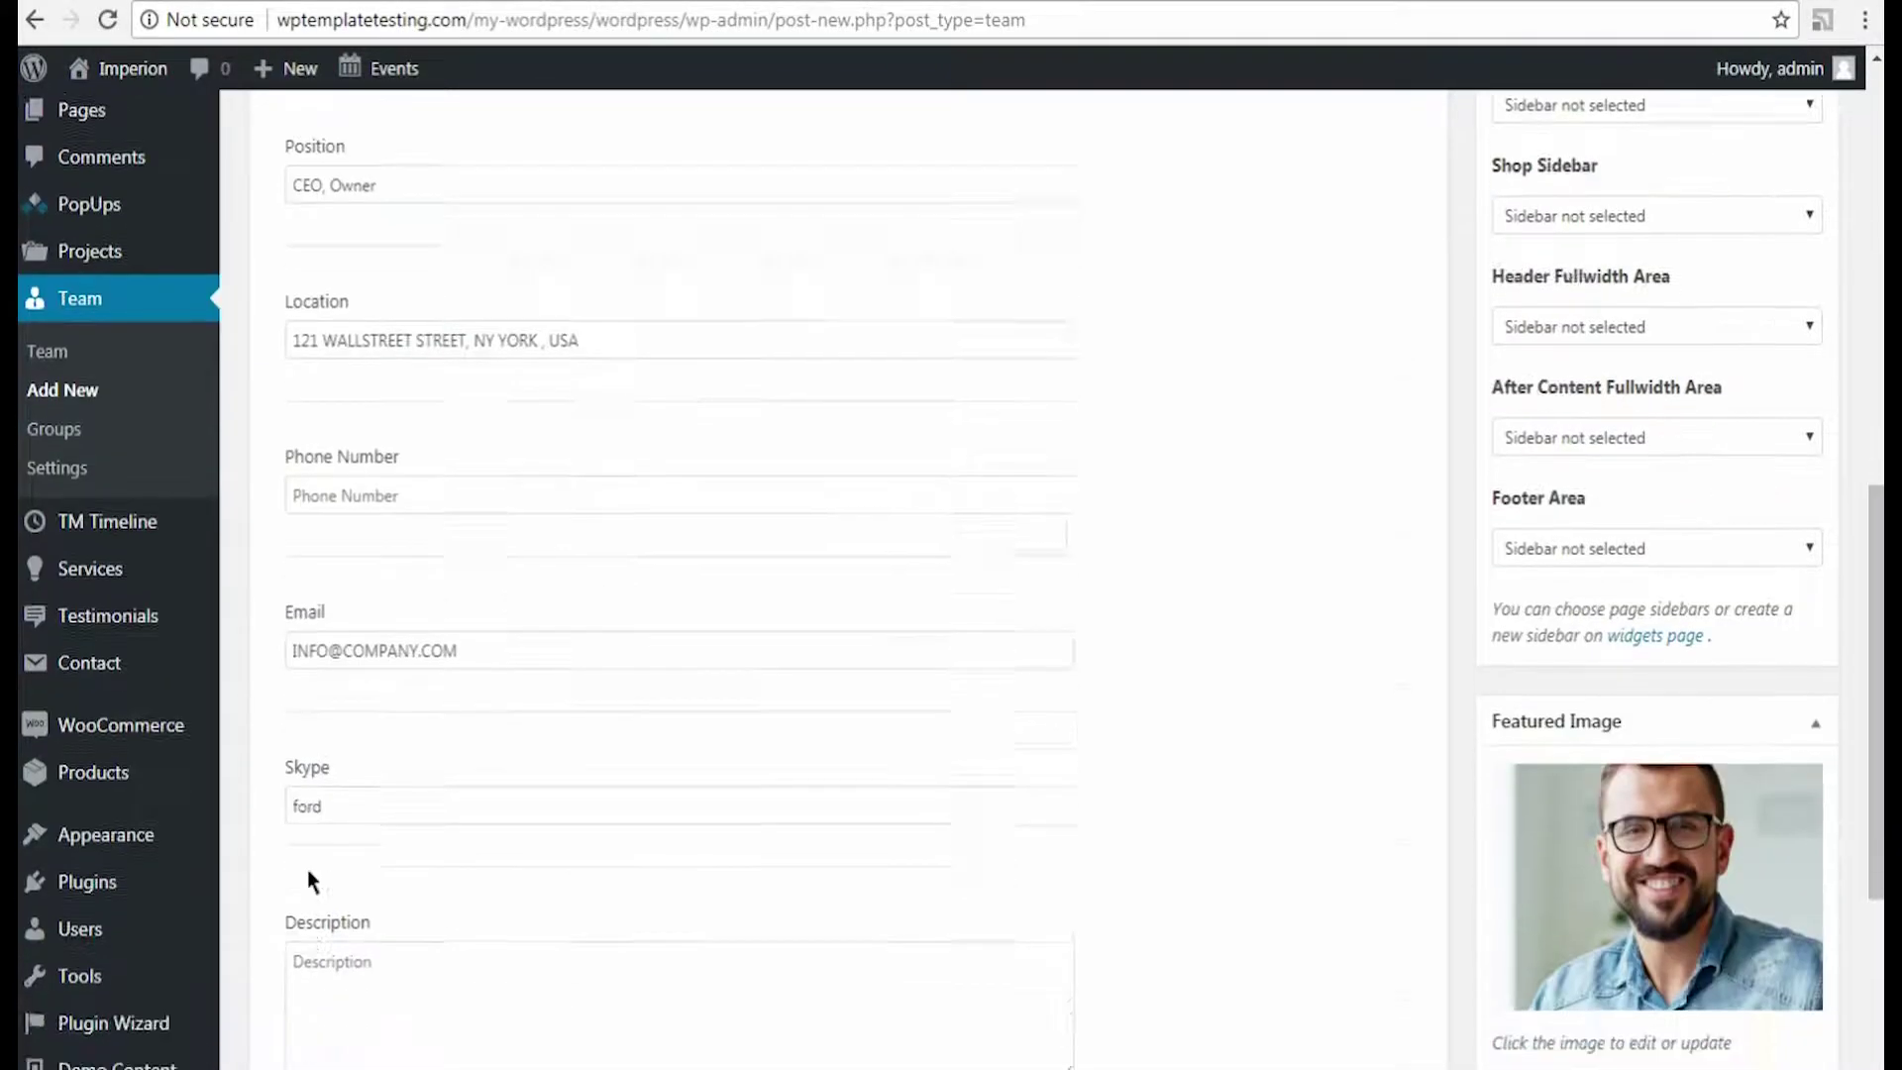
scroll(308, 870, down, 1)
click(306, 820)
text(A great enthusiast in the rough and edgy world of business. A visioneer and a hard-worker. Finds his inspiration in traveling.)
scroll(471, 722, down, 3)
Step: Add linkedin and twitter social profiles, each with its URL and matching icon
click(471, 720)
scroll(517, 713, down, 1)
click(502, 710)
text(linkedin)
click(812, 714)
text(https://www.linkedin.com/)
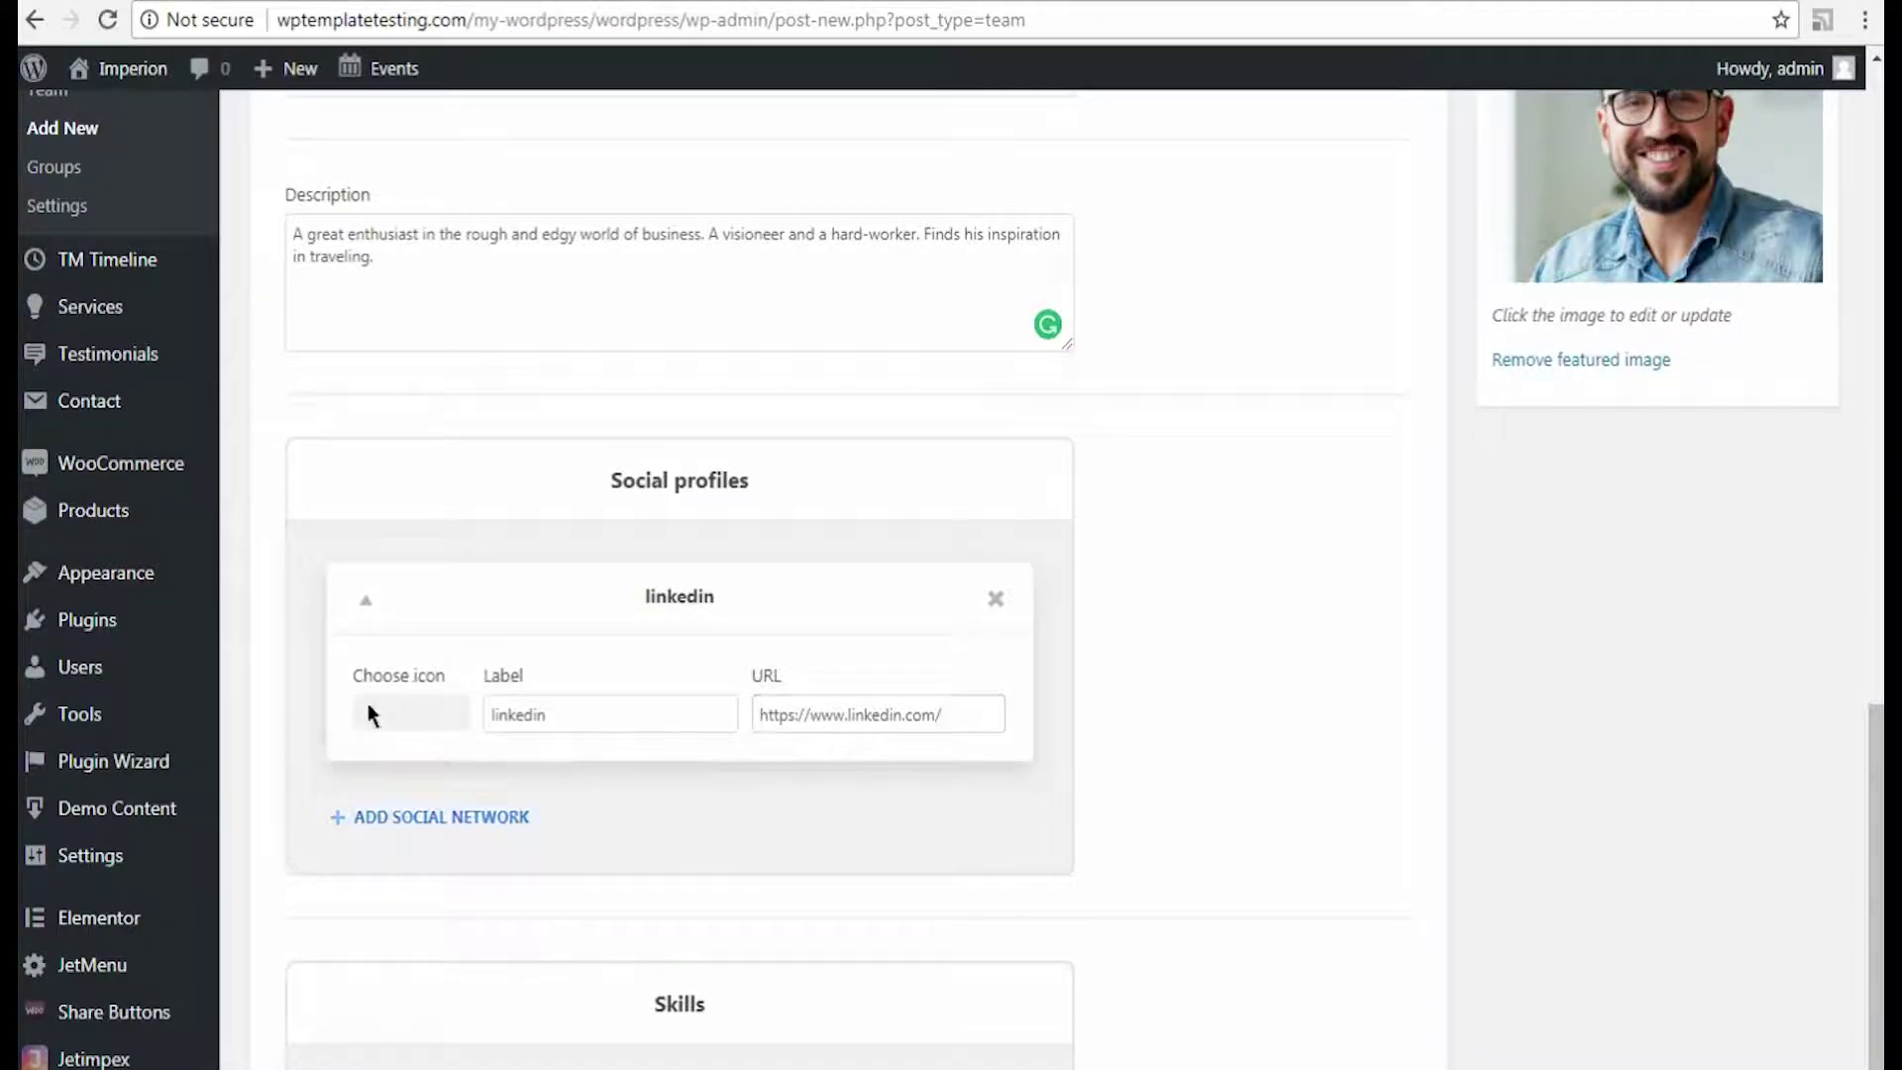
click(368, 712)
click(377, 865)
click(726, 806)
click(441, 814)
scroll(441, 819, down, 3)
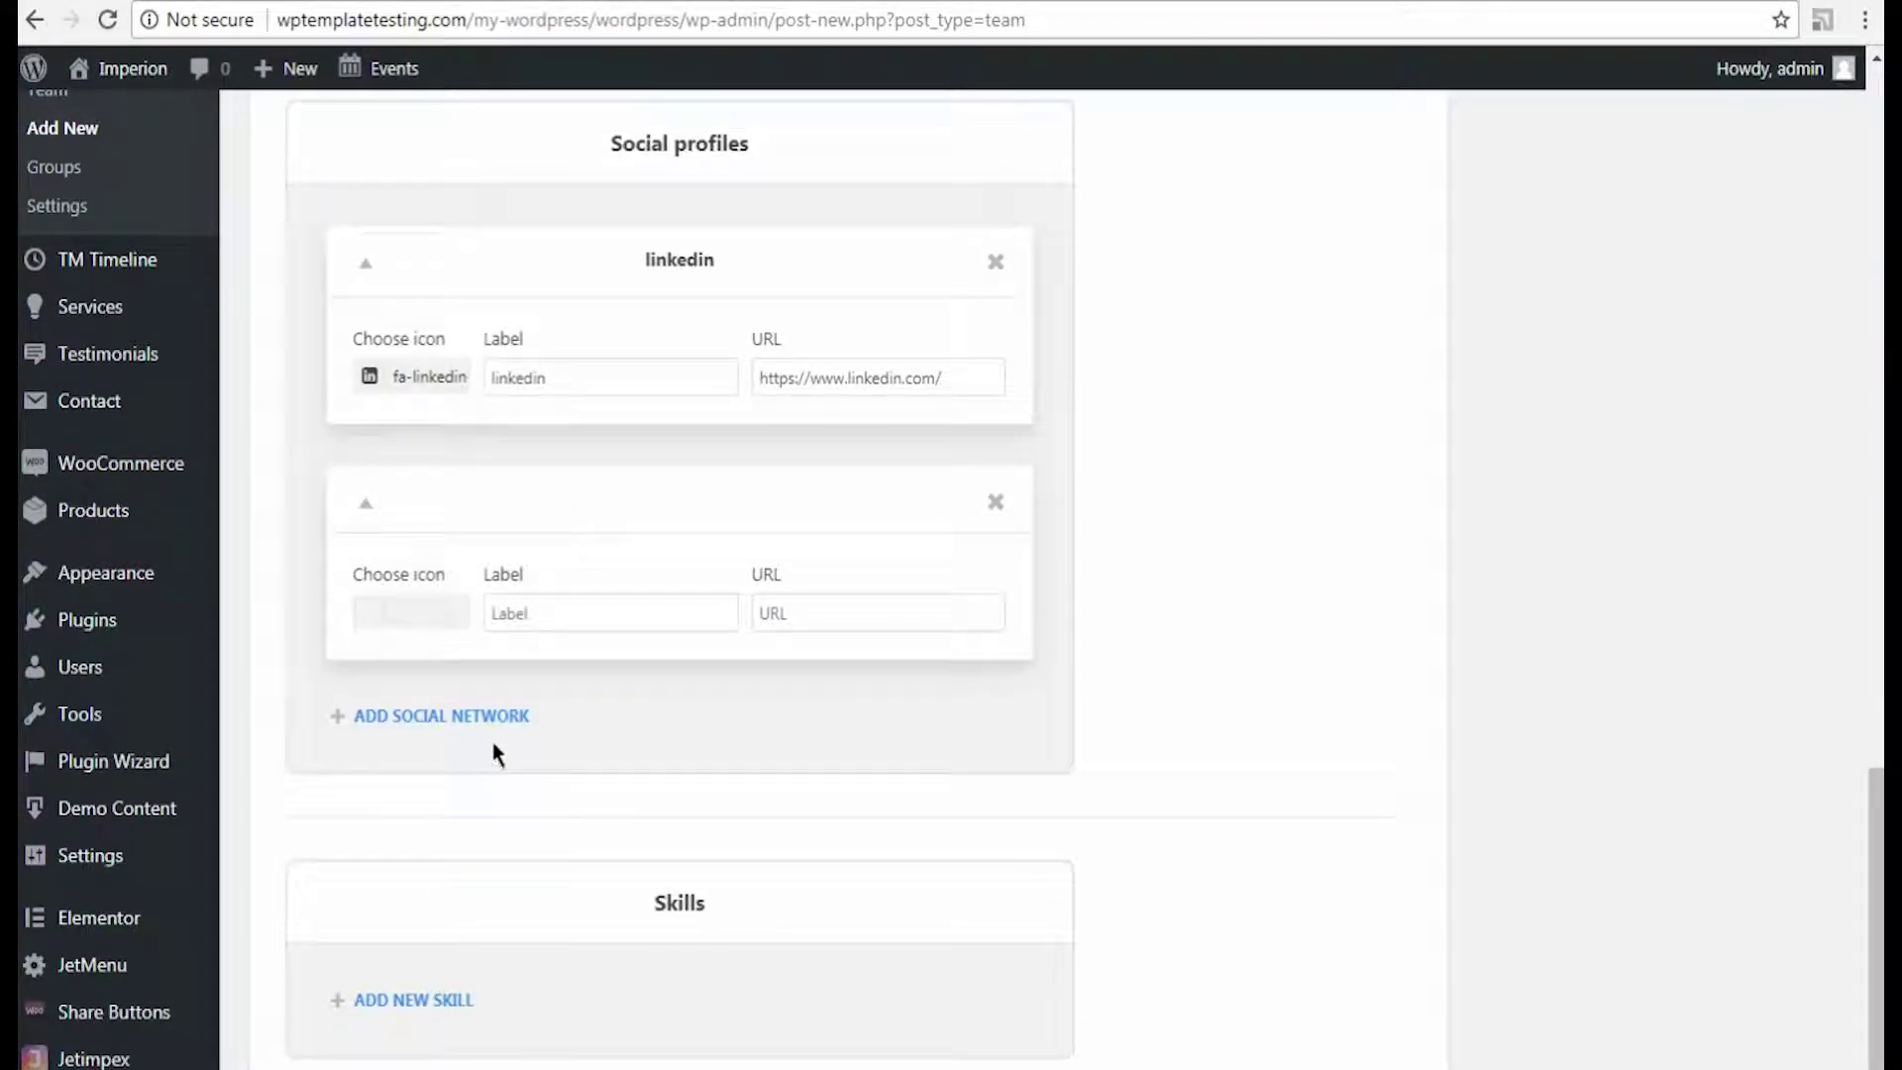
click(500, 613)
text(twitter)
click(789, 618)
text(https://twitter.com/)
click(410, 615)
click(468, 763)
Step: Add facebook and instagram social profiles, each with its URL and matching icon
click(476, 729)
scroll(476, 728, down, 3)
click(509, 614)
text(facebook)
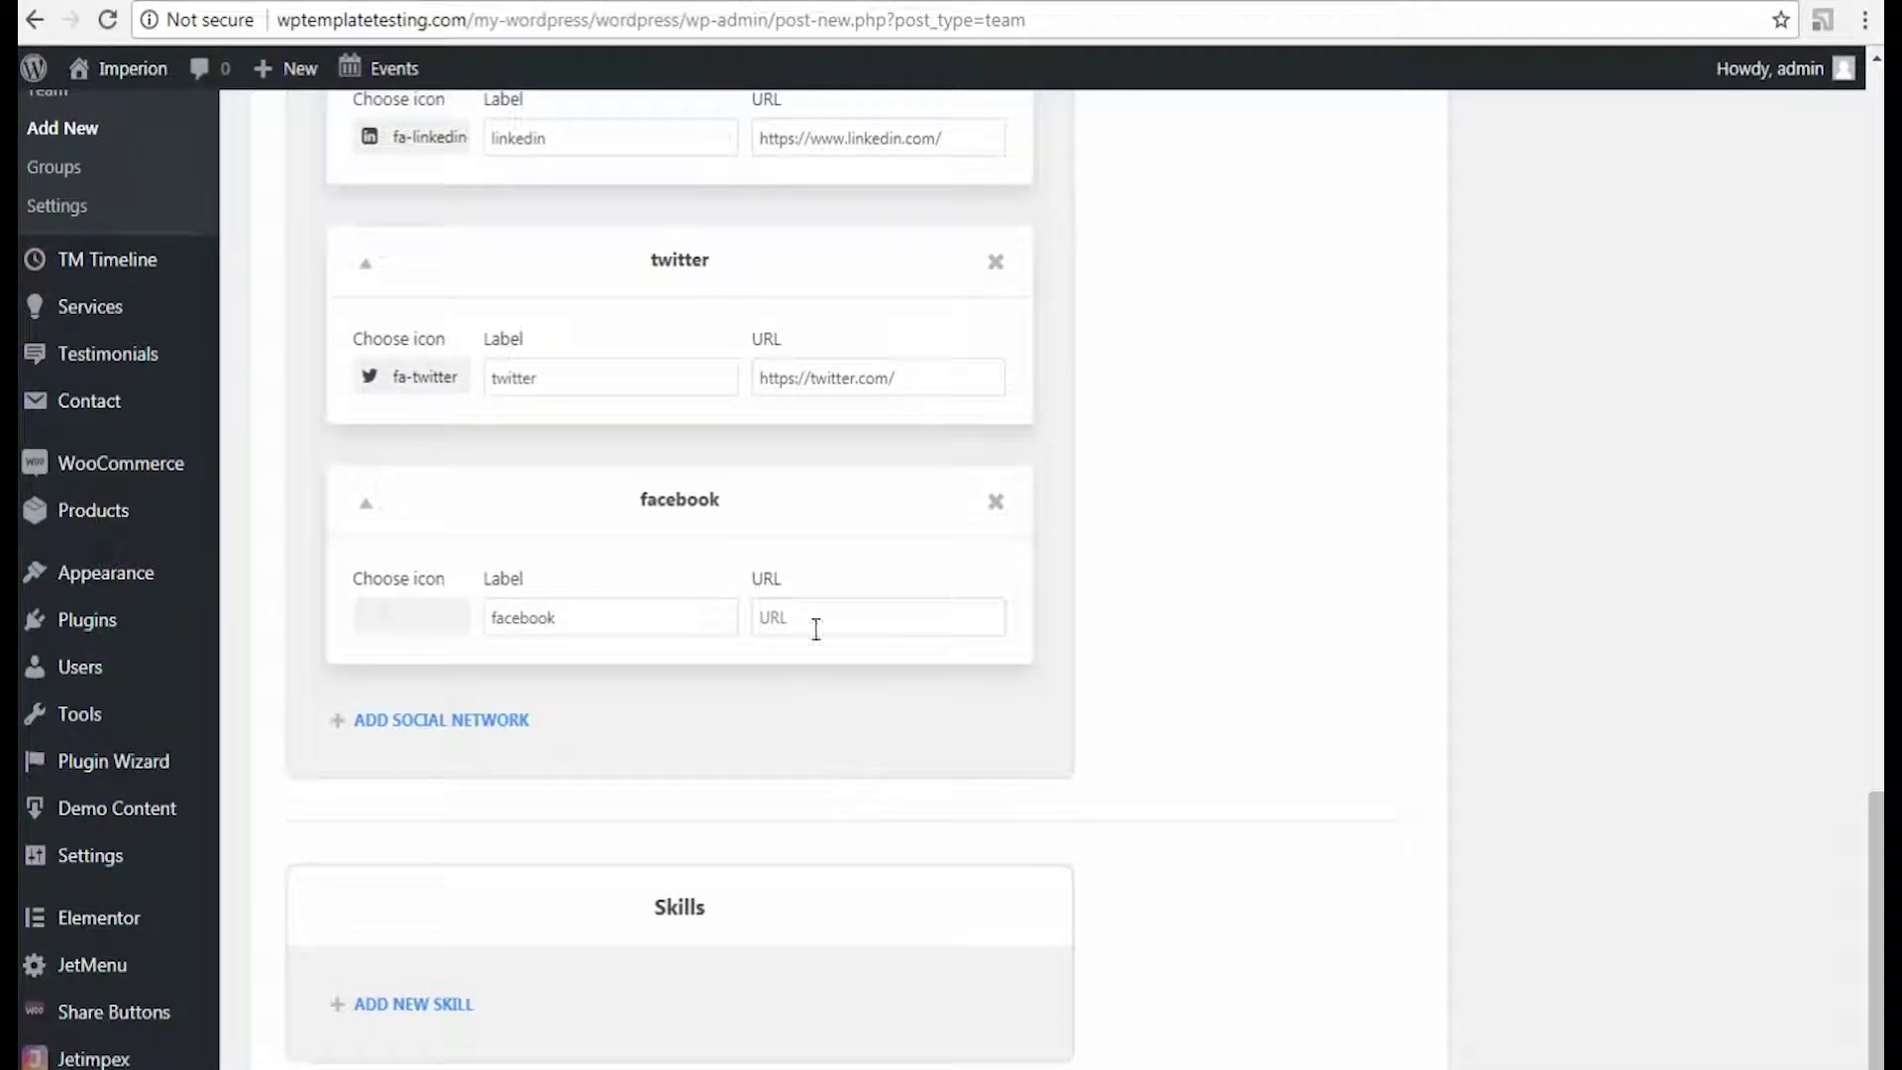
click(816, 620)
text(https://www.facebook.com/)
click(410, 617)
click(510, 756)
click(509, 718)
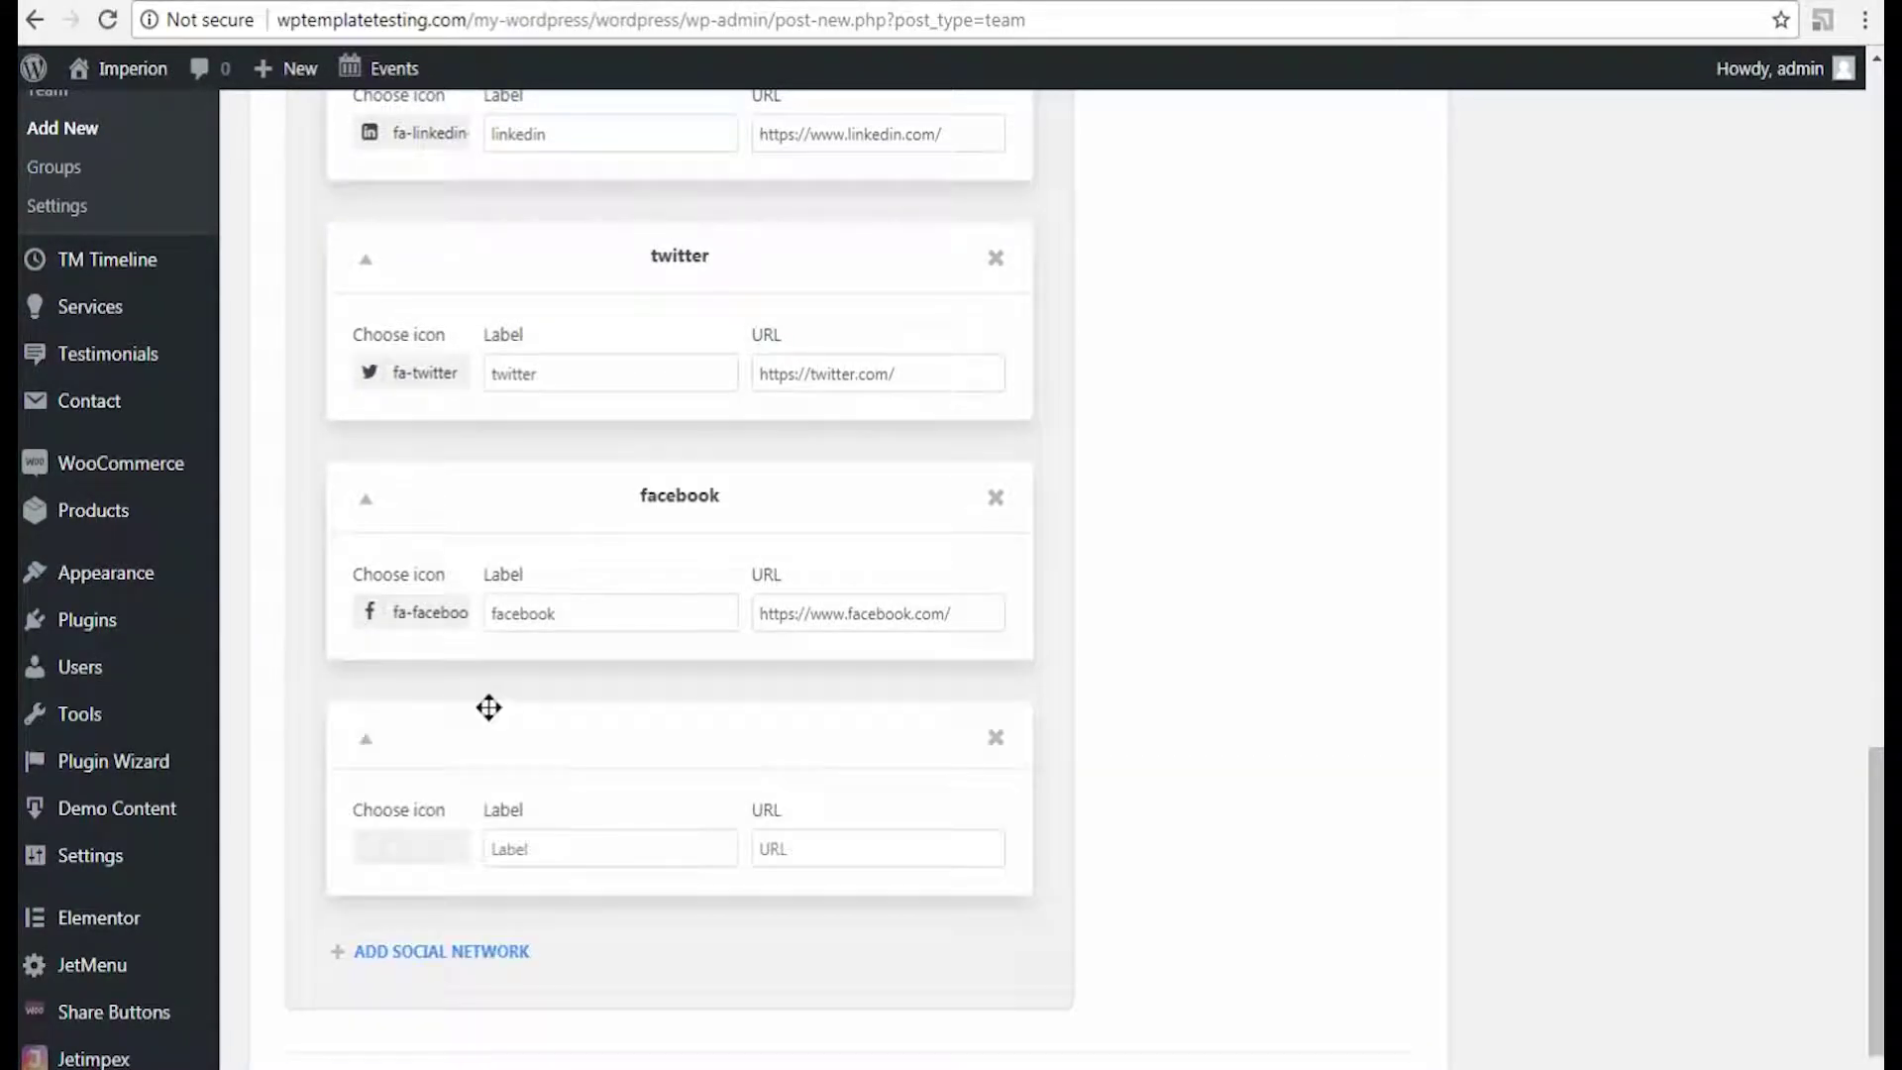
click(522, 848)
text(instagram)
click(782, 850)
text(https://www.instagram.com/)
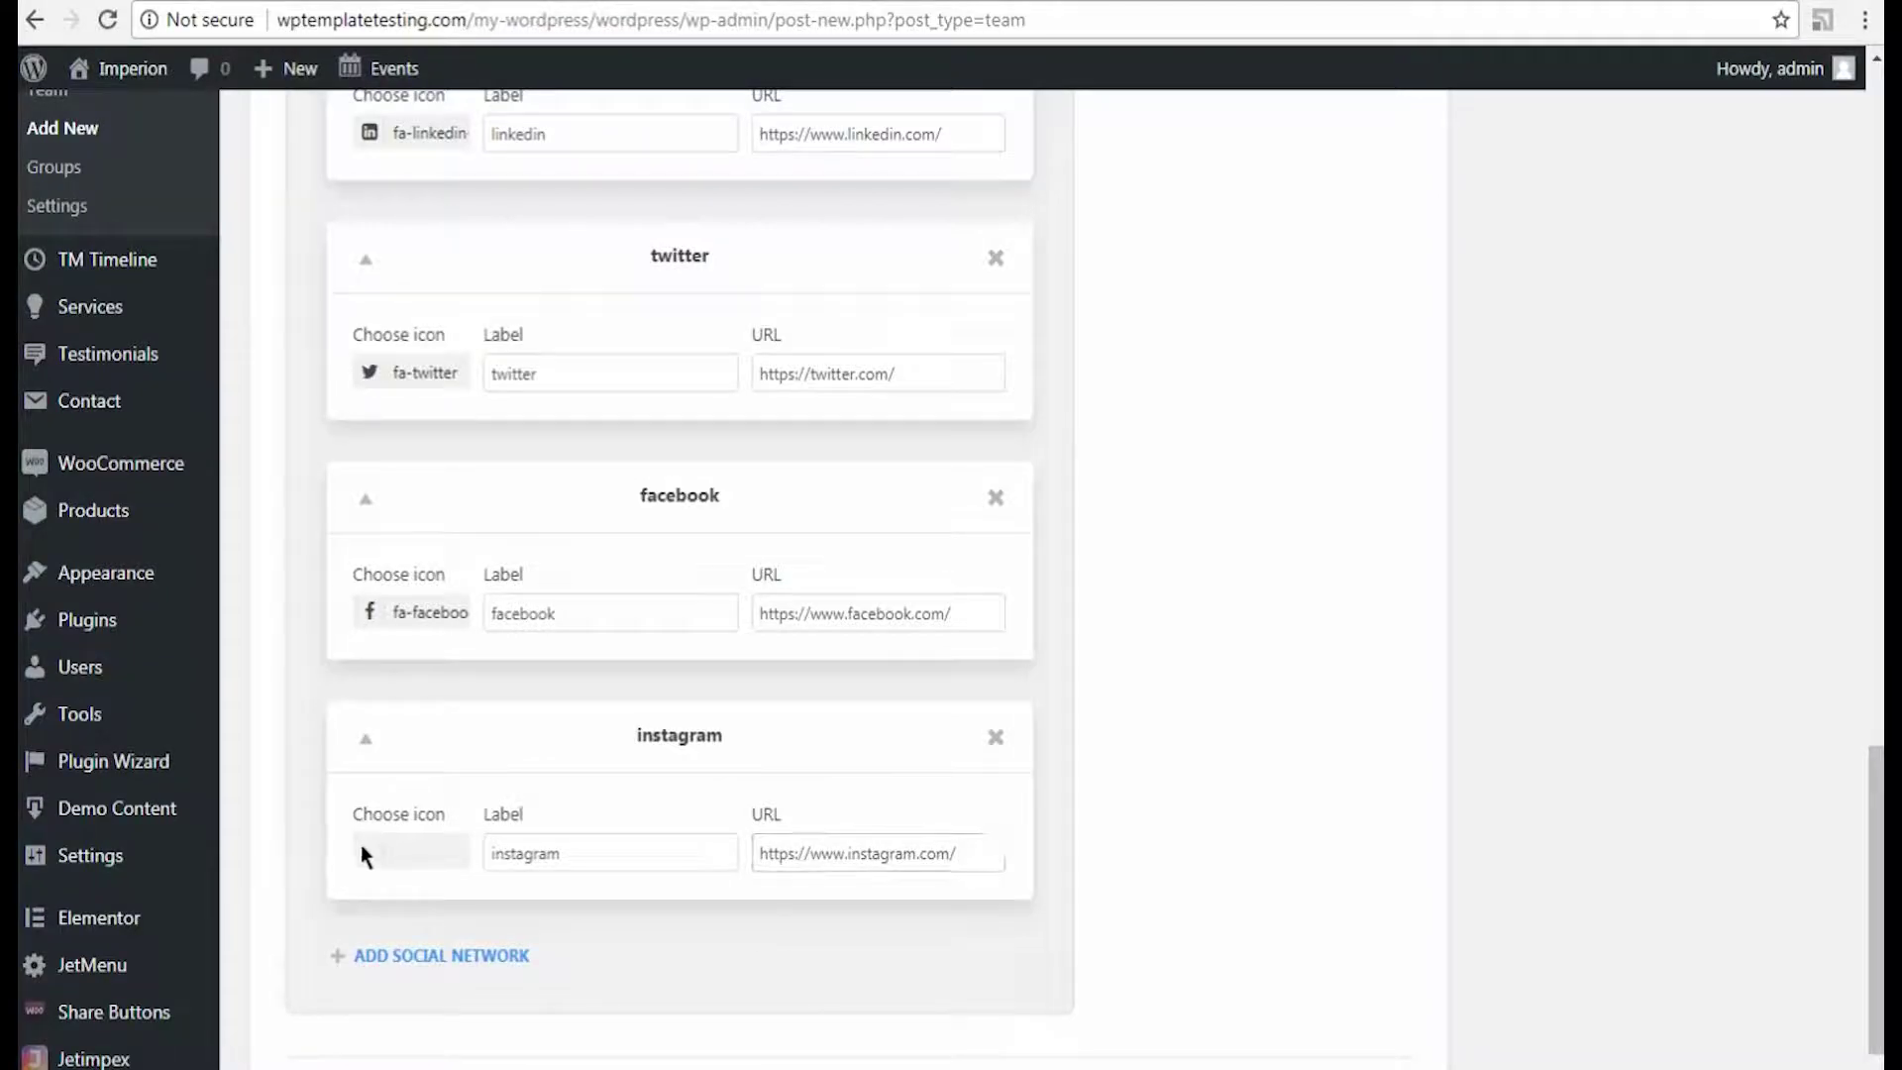
click(364, 857)
click(285, 1045)
scroll(841, 998, down, 3)
Step: Add skills FINANCIAL SERVICES at 87 and BUSINESS SERVICES at 75
click(436, 999)
scroll(807, 969, down, 3)
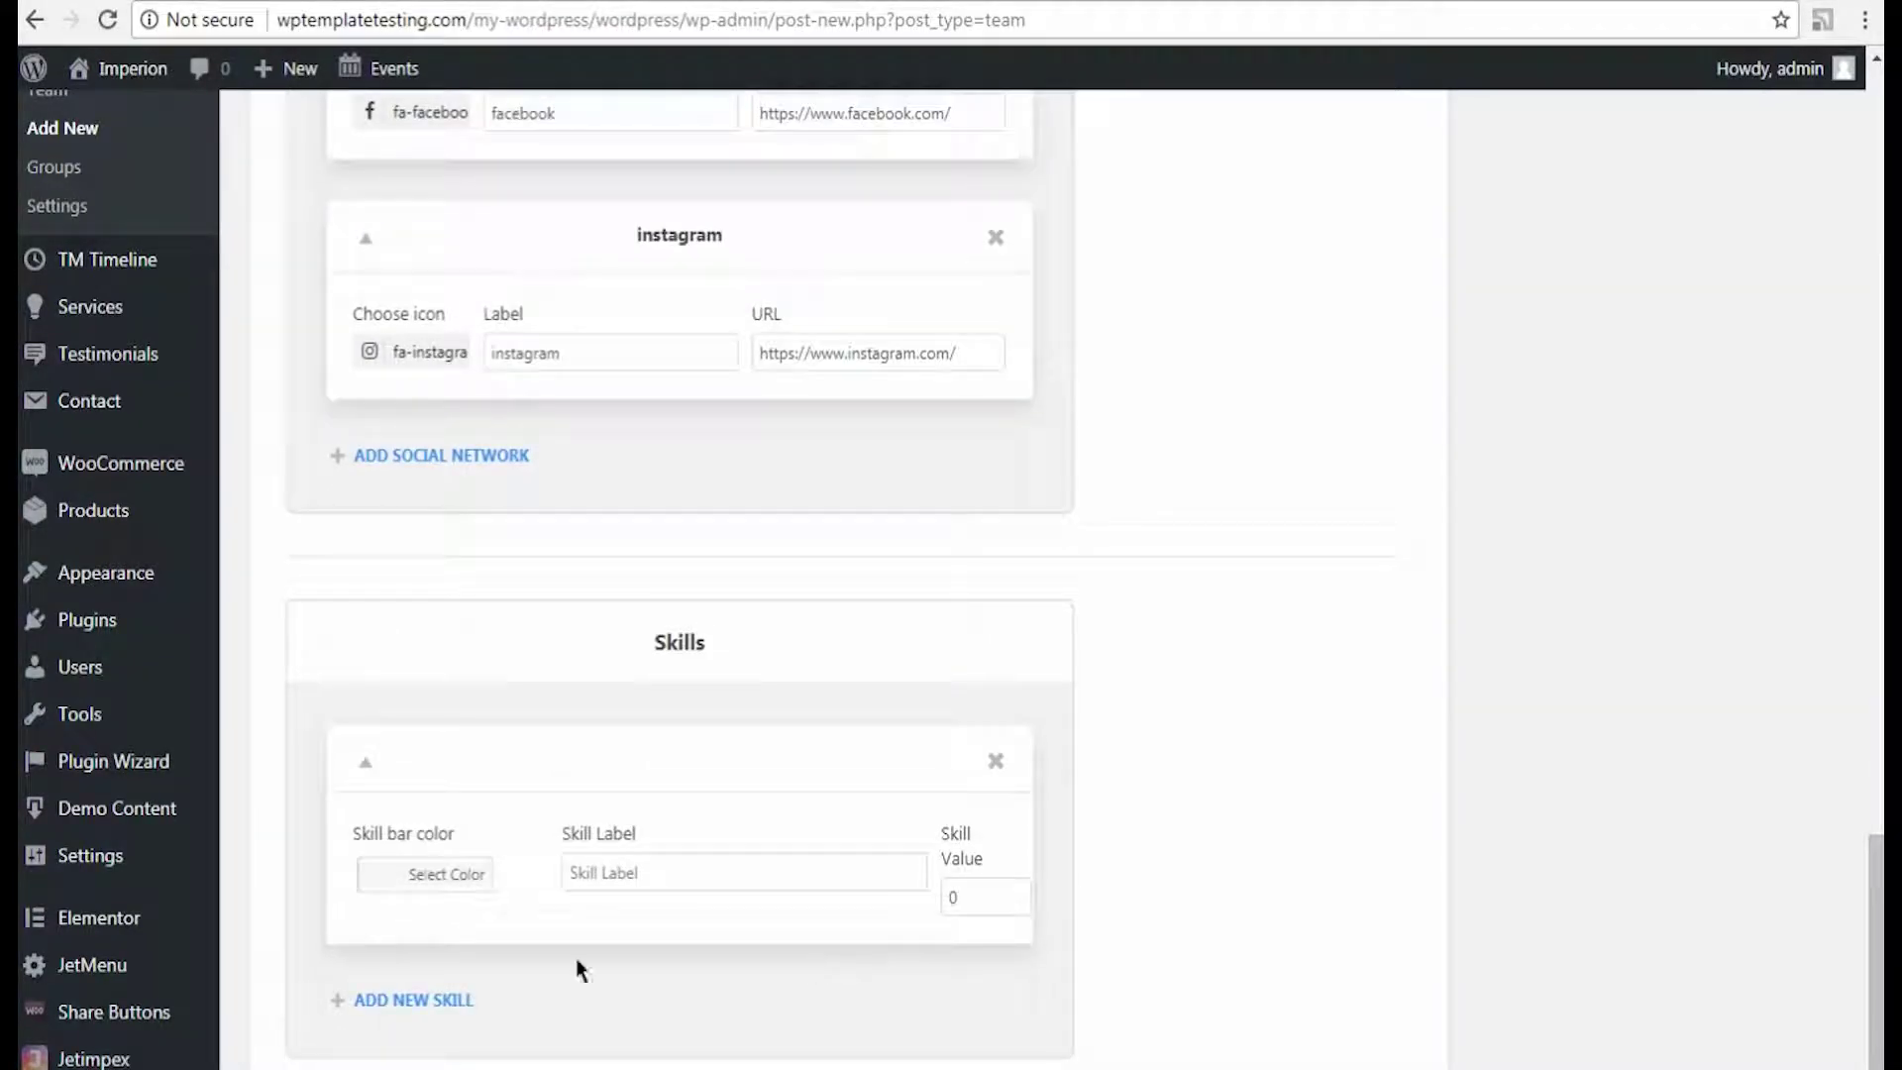
click(599, 872)
text(FINANCIAL SERVICES)
double_click(960, 897)
text(87)
click(535, 986)
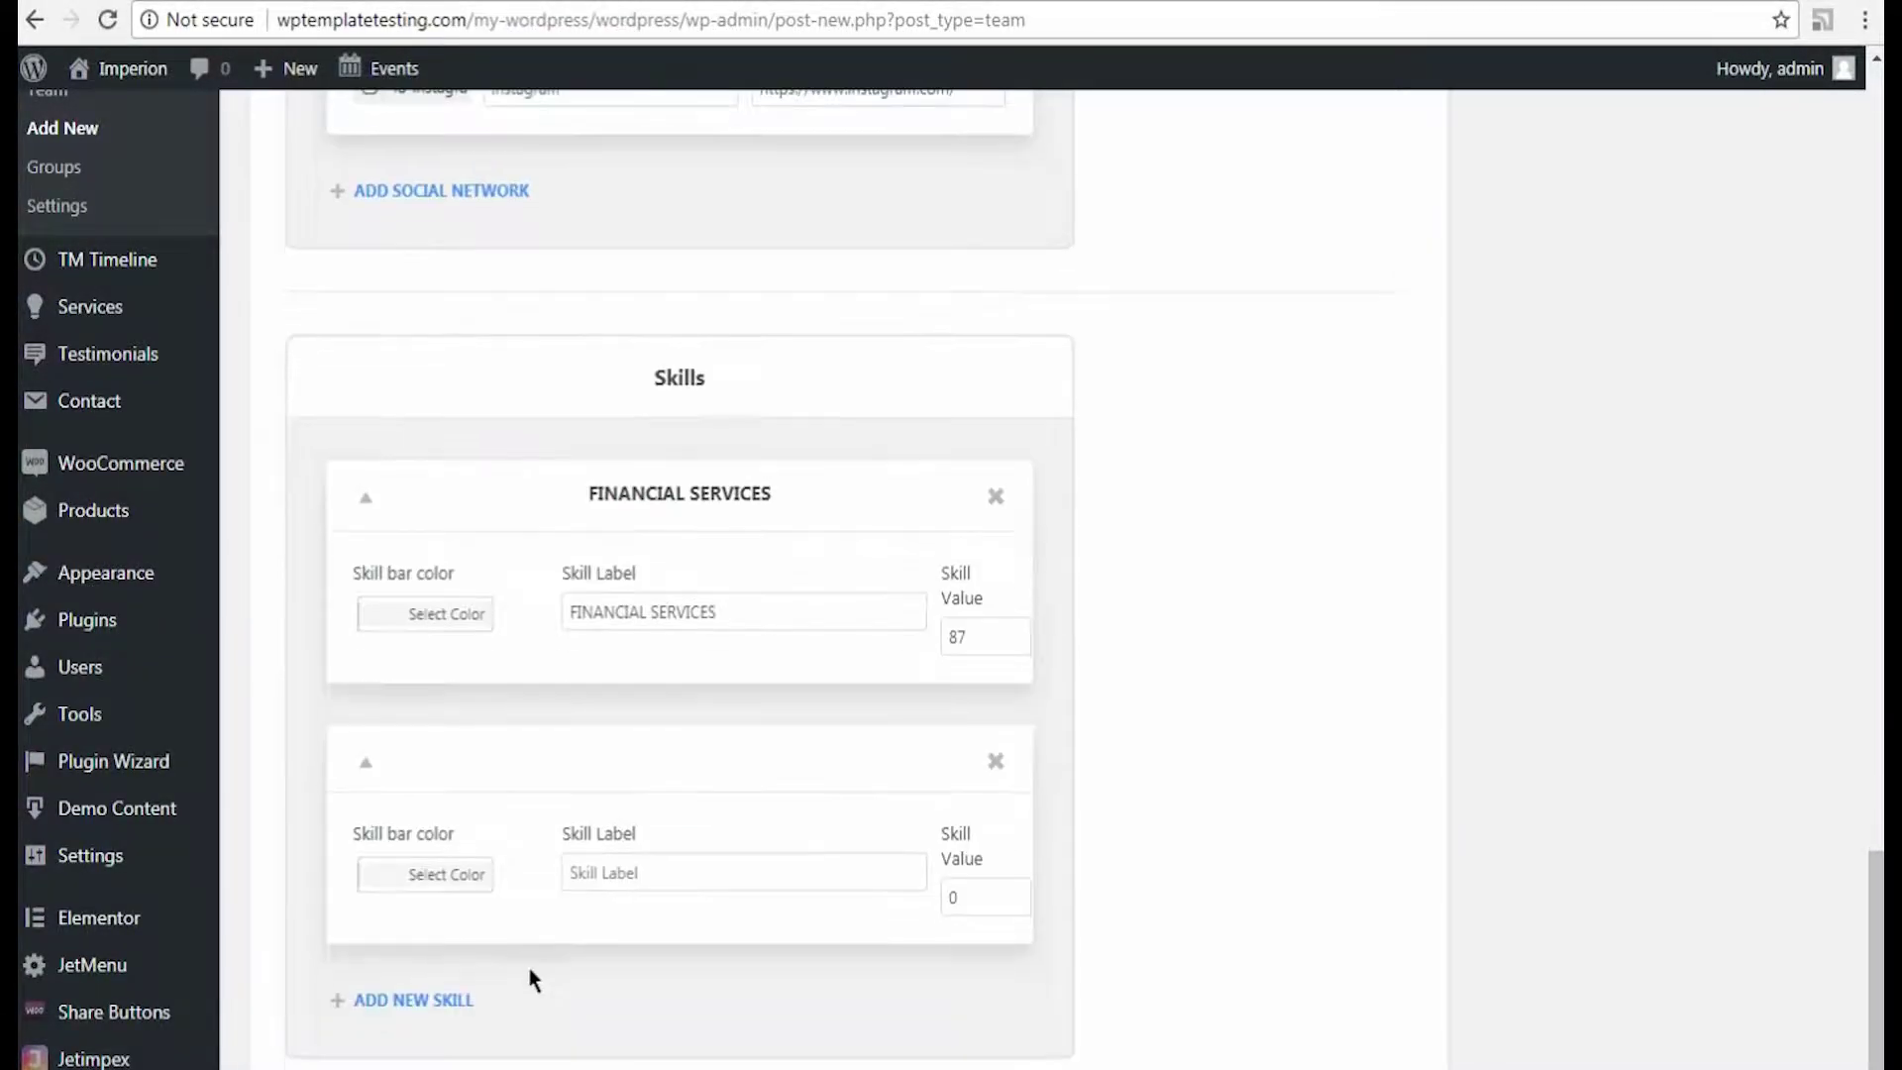
click(598, 872)
text(BUSINESS SERVICES)
double_click(959, 898)
text(75)
Step: Add skills CONSUMER PRODUCTS at 63 and ENERGY AND ENVIRONMENT at 50
click(401, 1000)
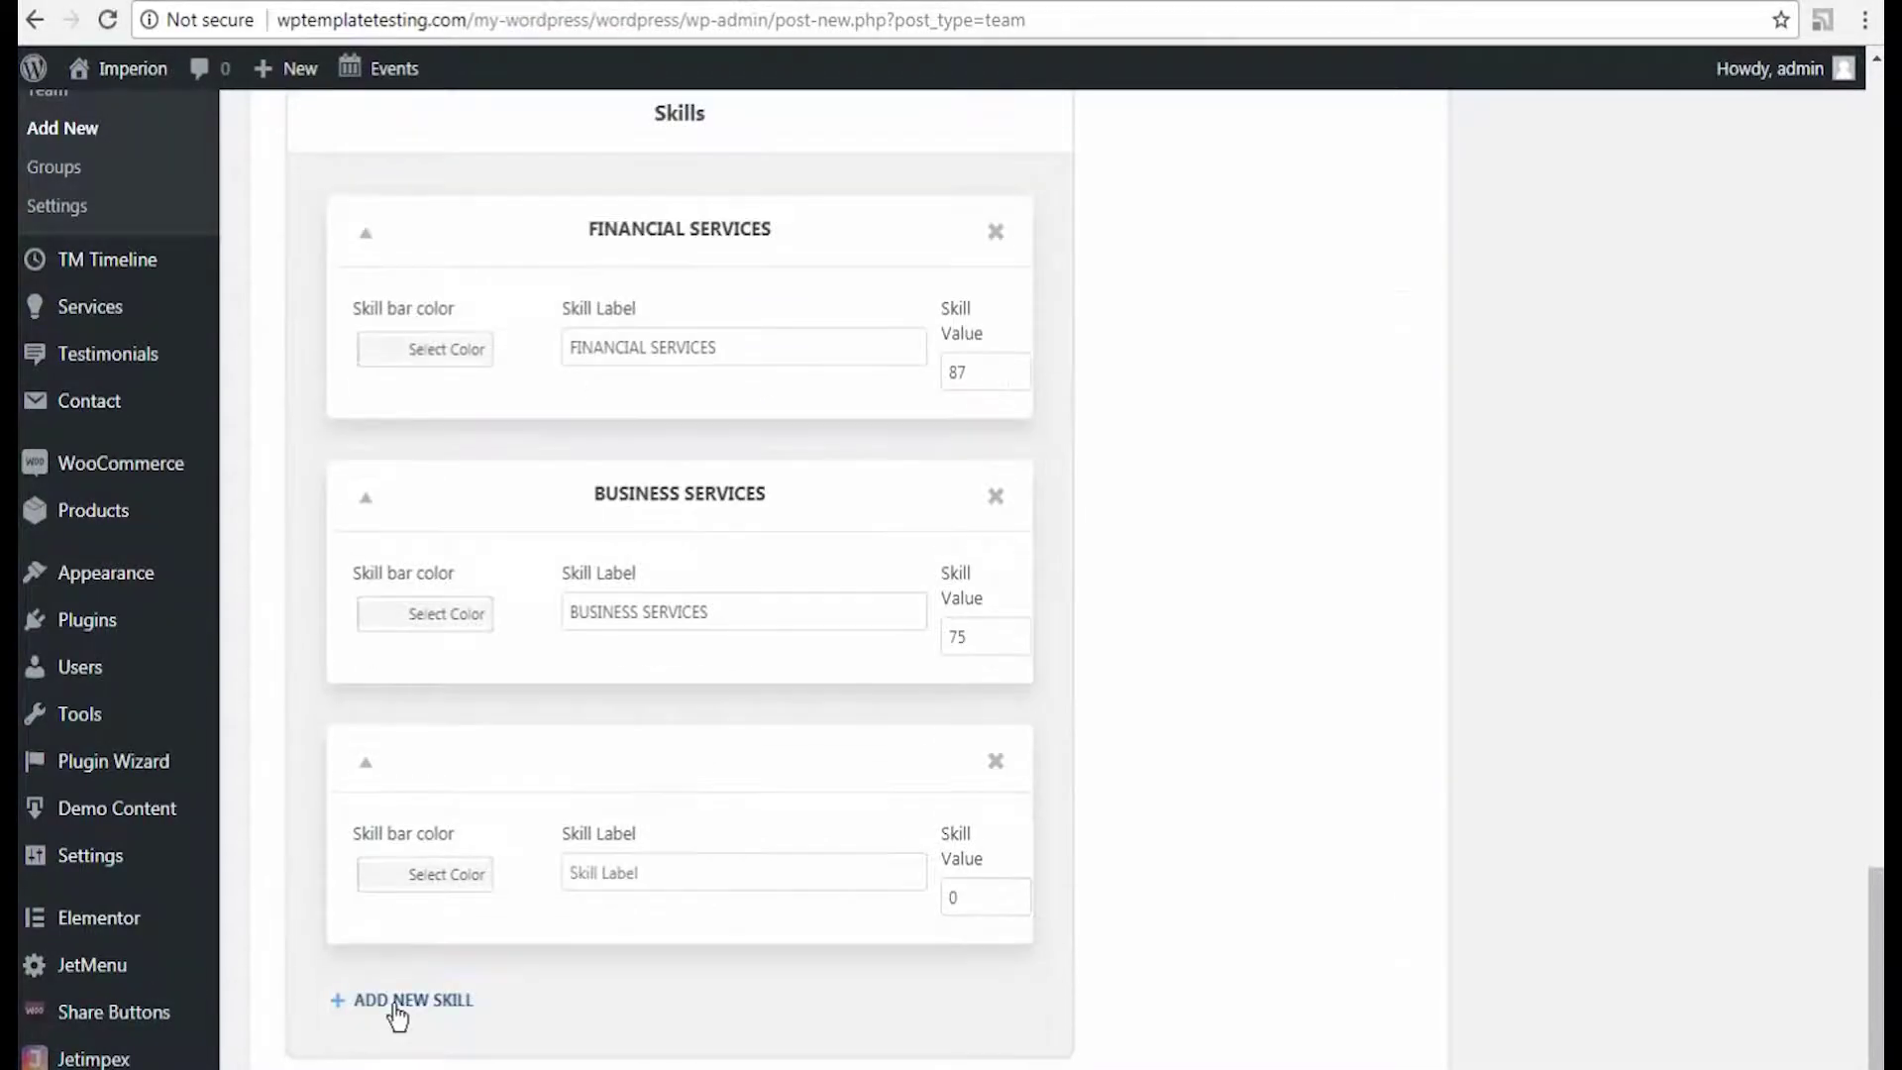
click(571, 868)
text(CONSUMER PRODUCTS)
double_click(953, 898)
text(63)
click(440, 1003)
click(590, 873)
text(ENERGY AND ENVIRONMENT)
double_click(953, 900)
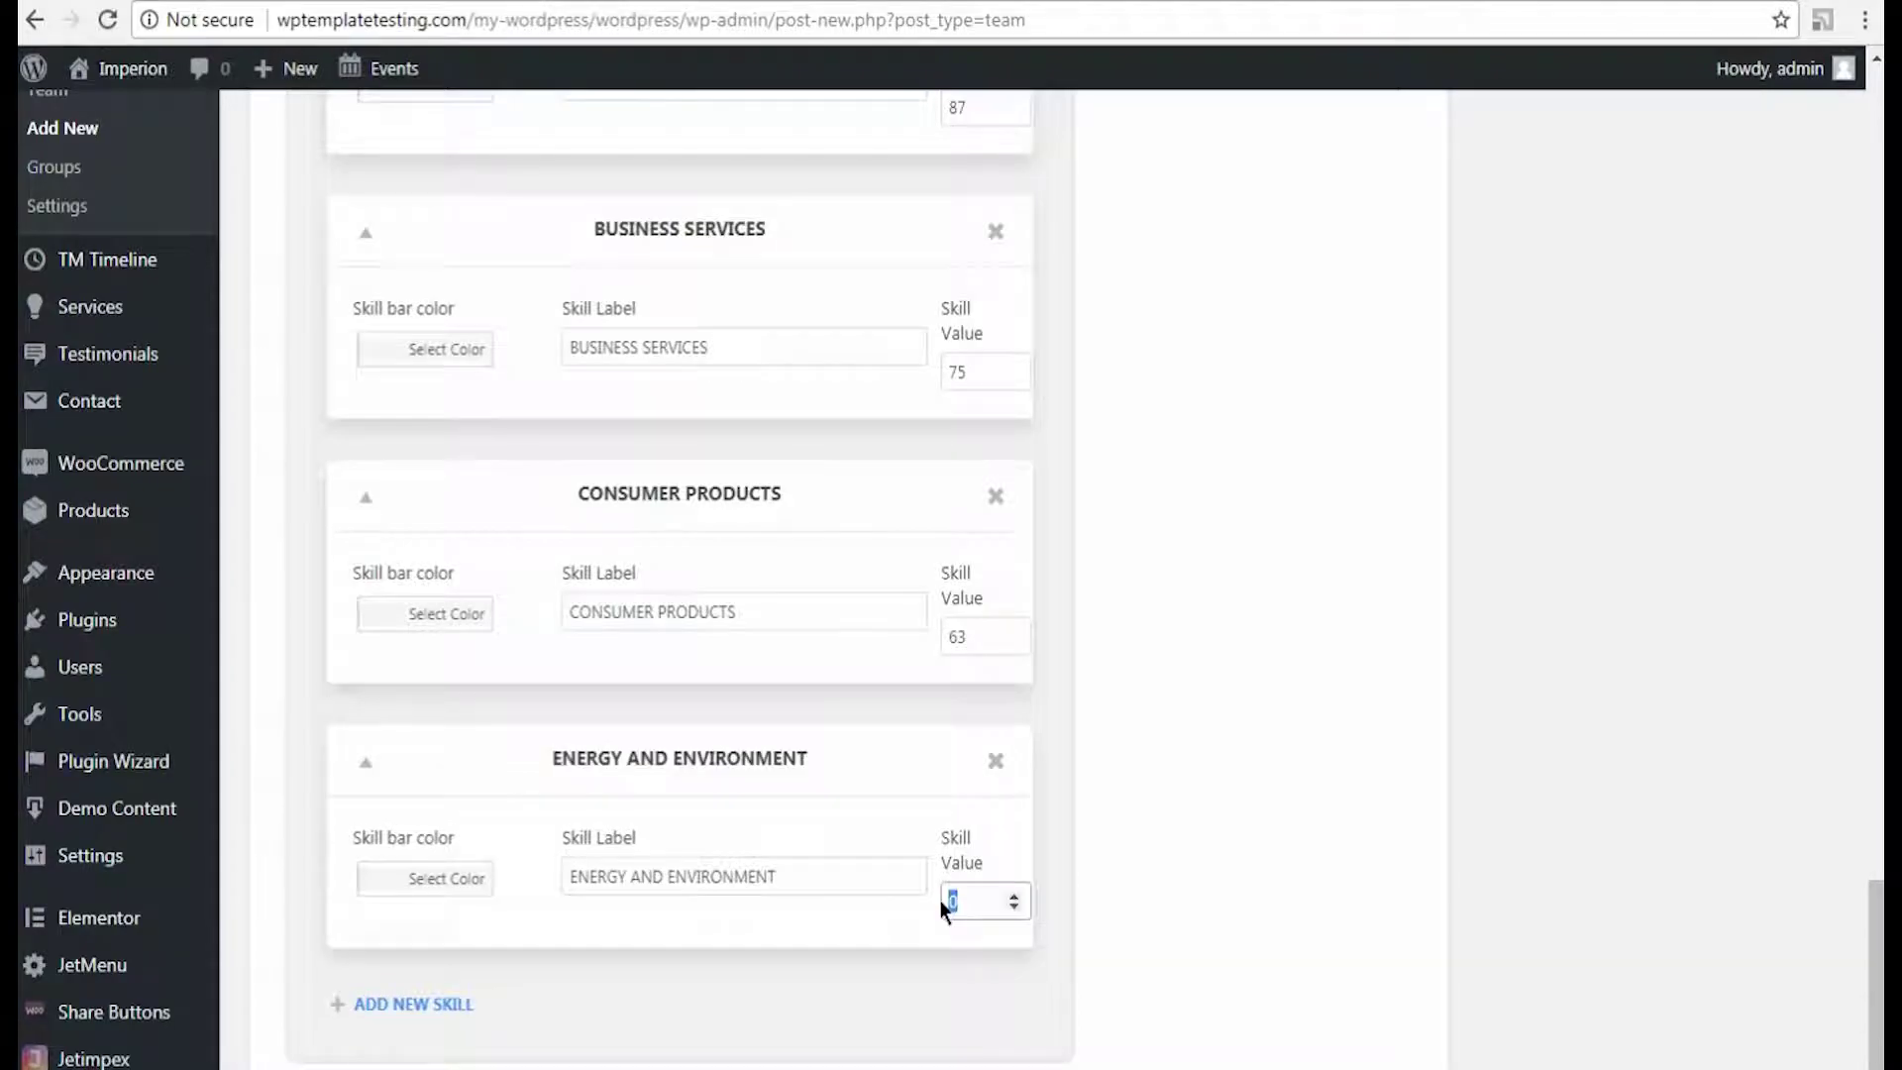
text(50)
scroll(1225, 846, up, 20)
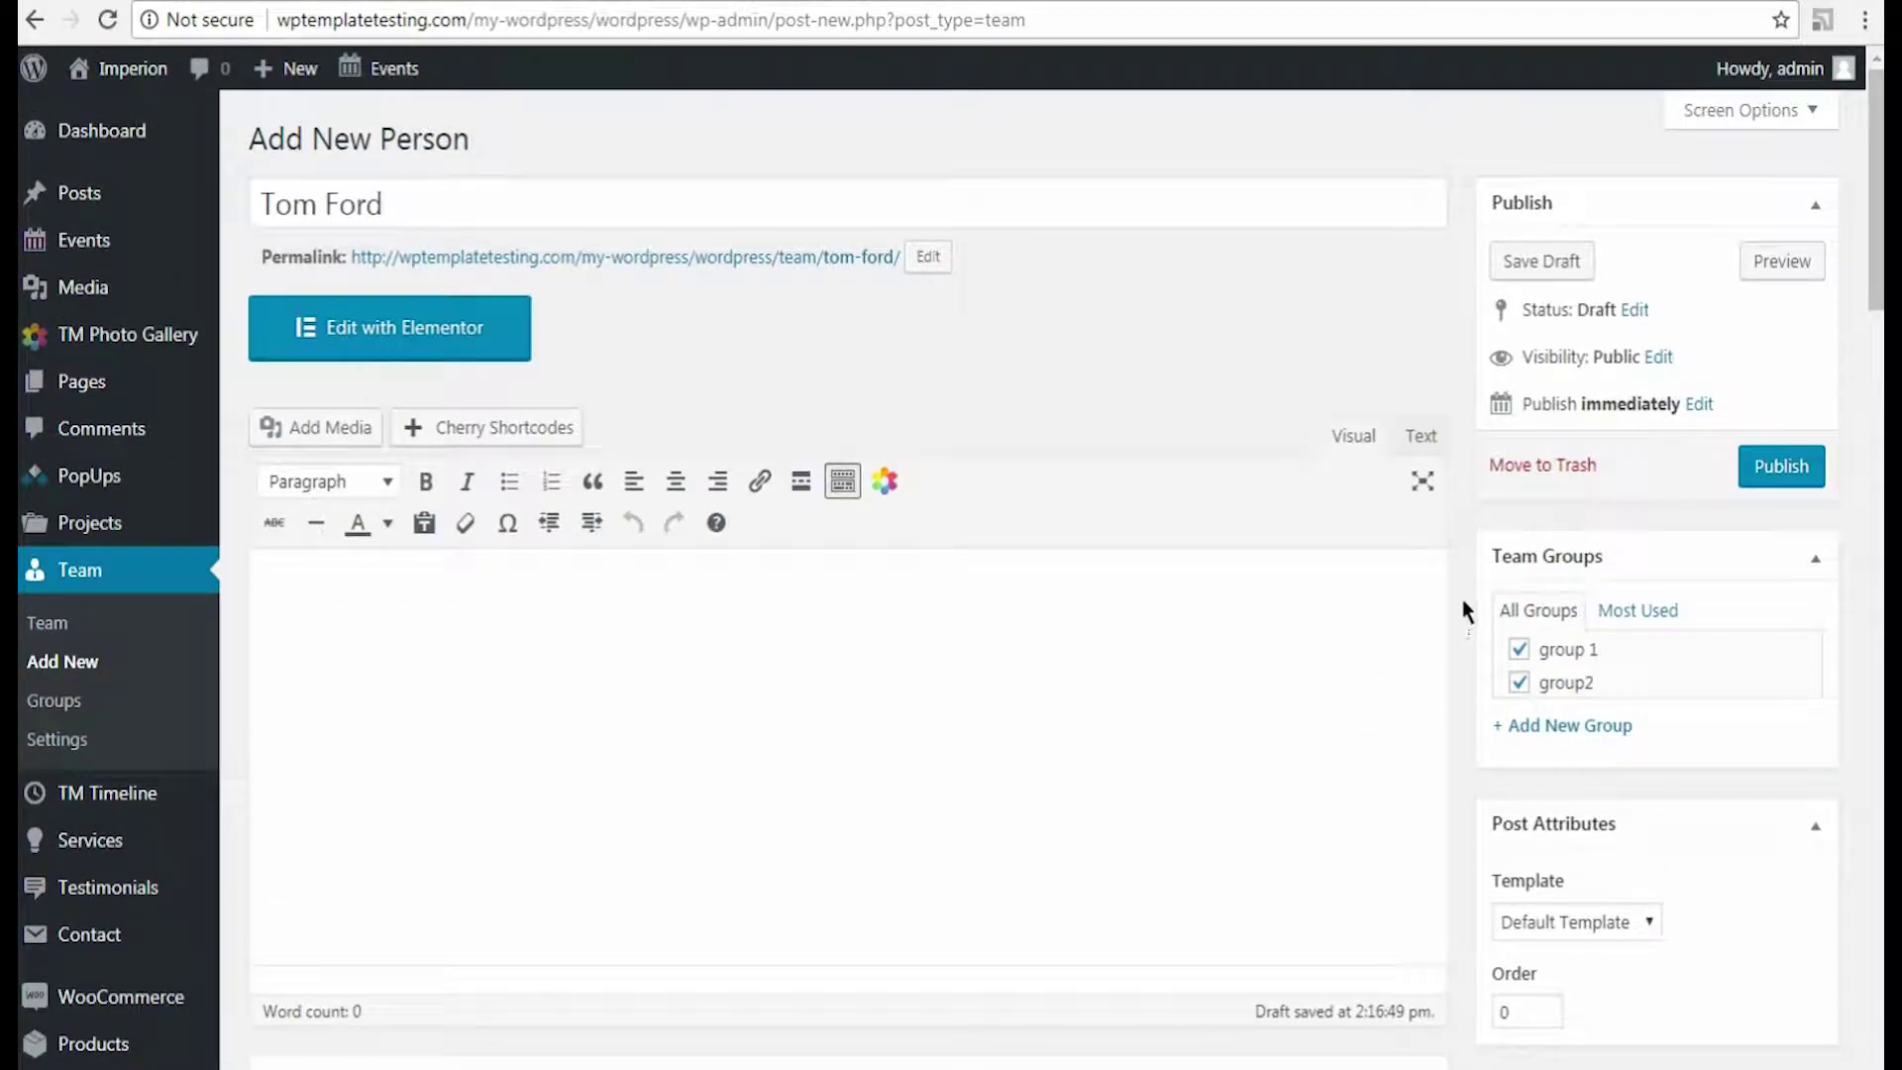
Step: Publish the team member, then clone the entry from the Team list
click(1764, 487)
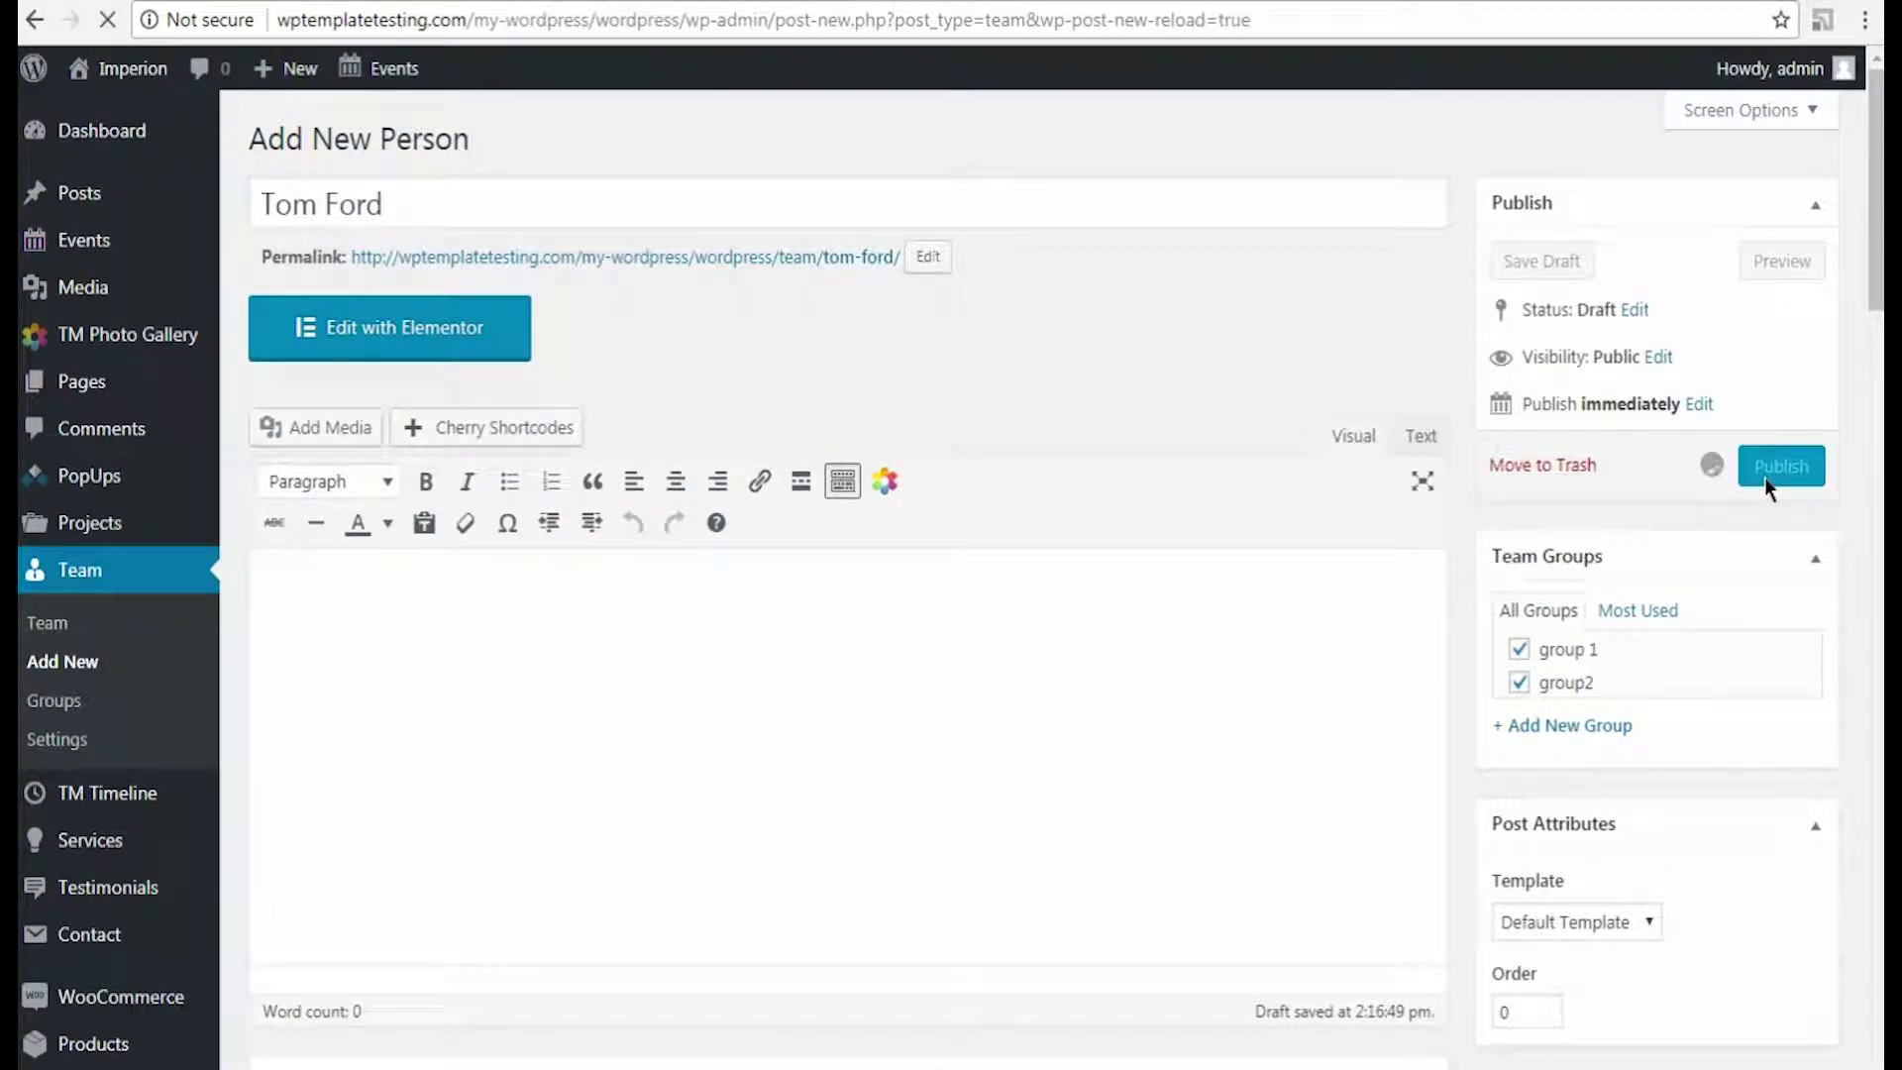
click(43, 630)
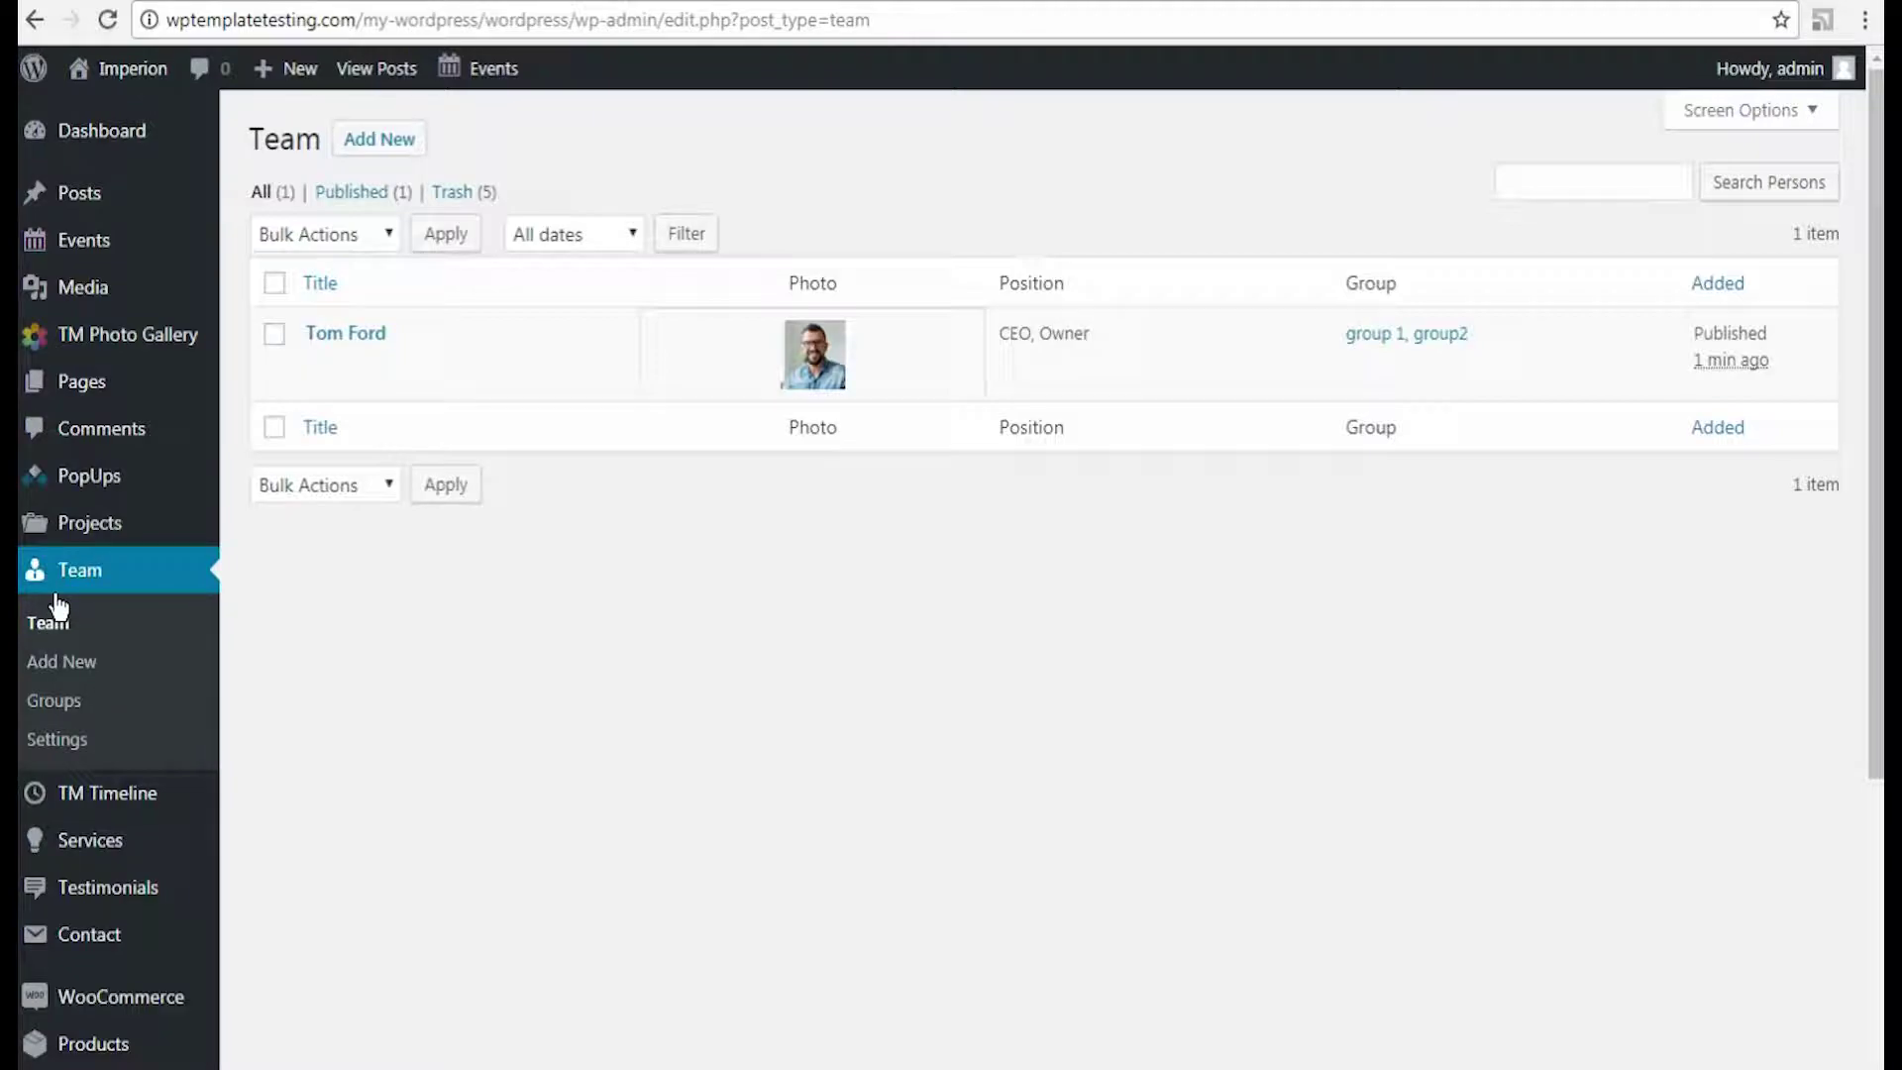
mouse_move(394, 364)
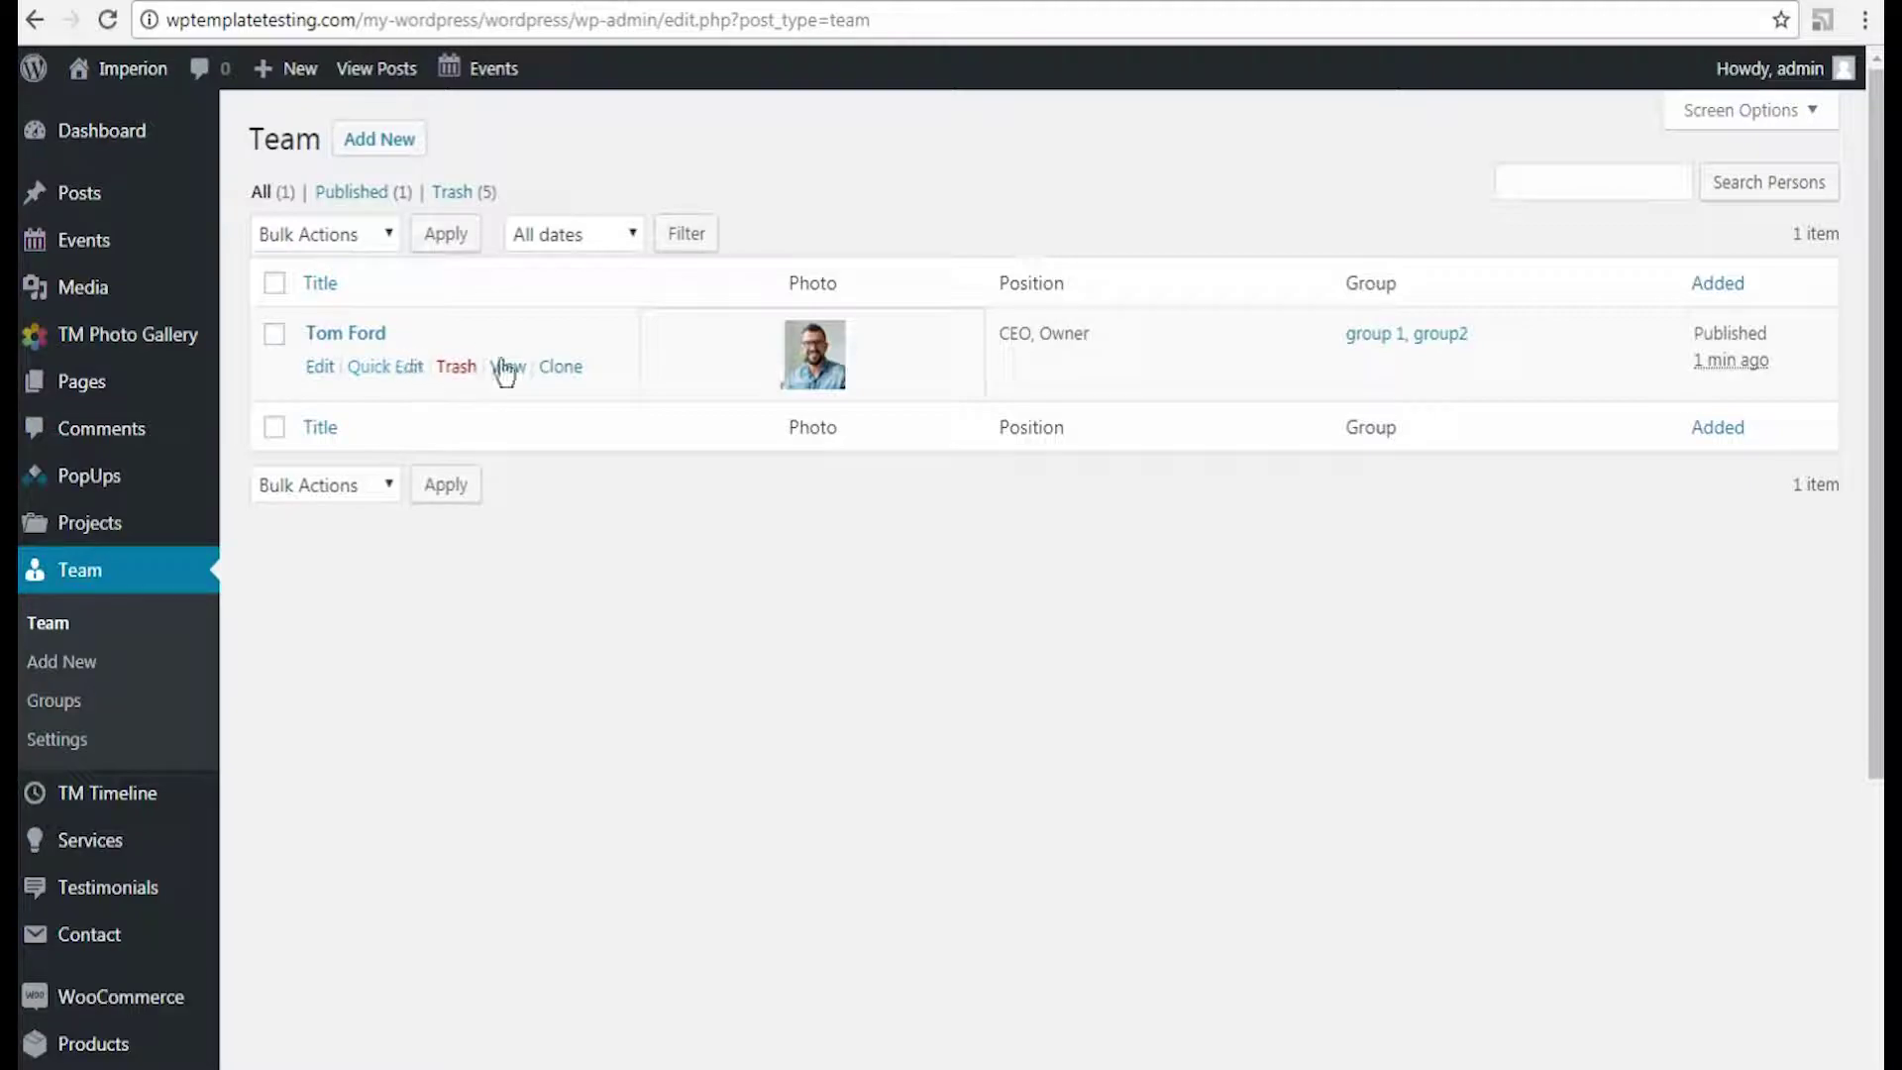
click(557, 372)
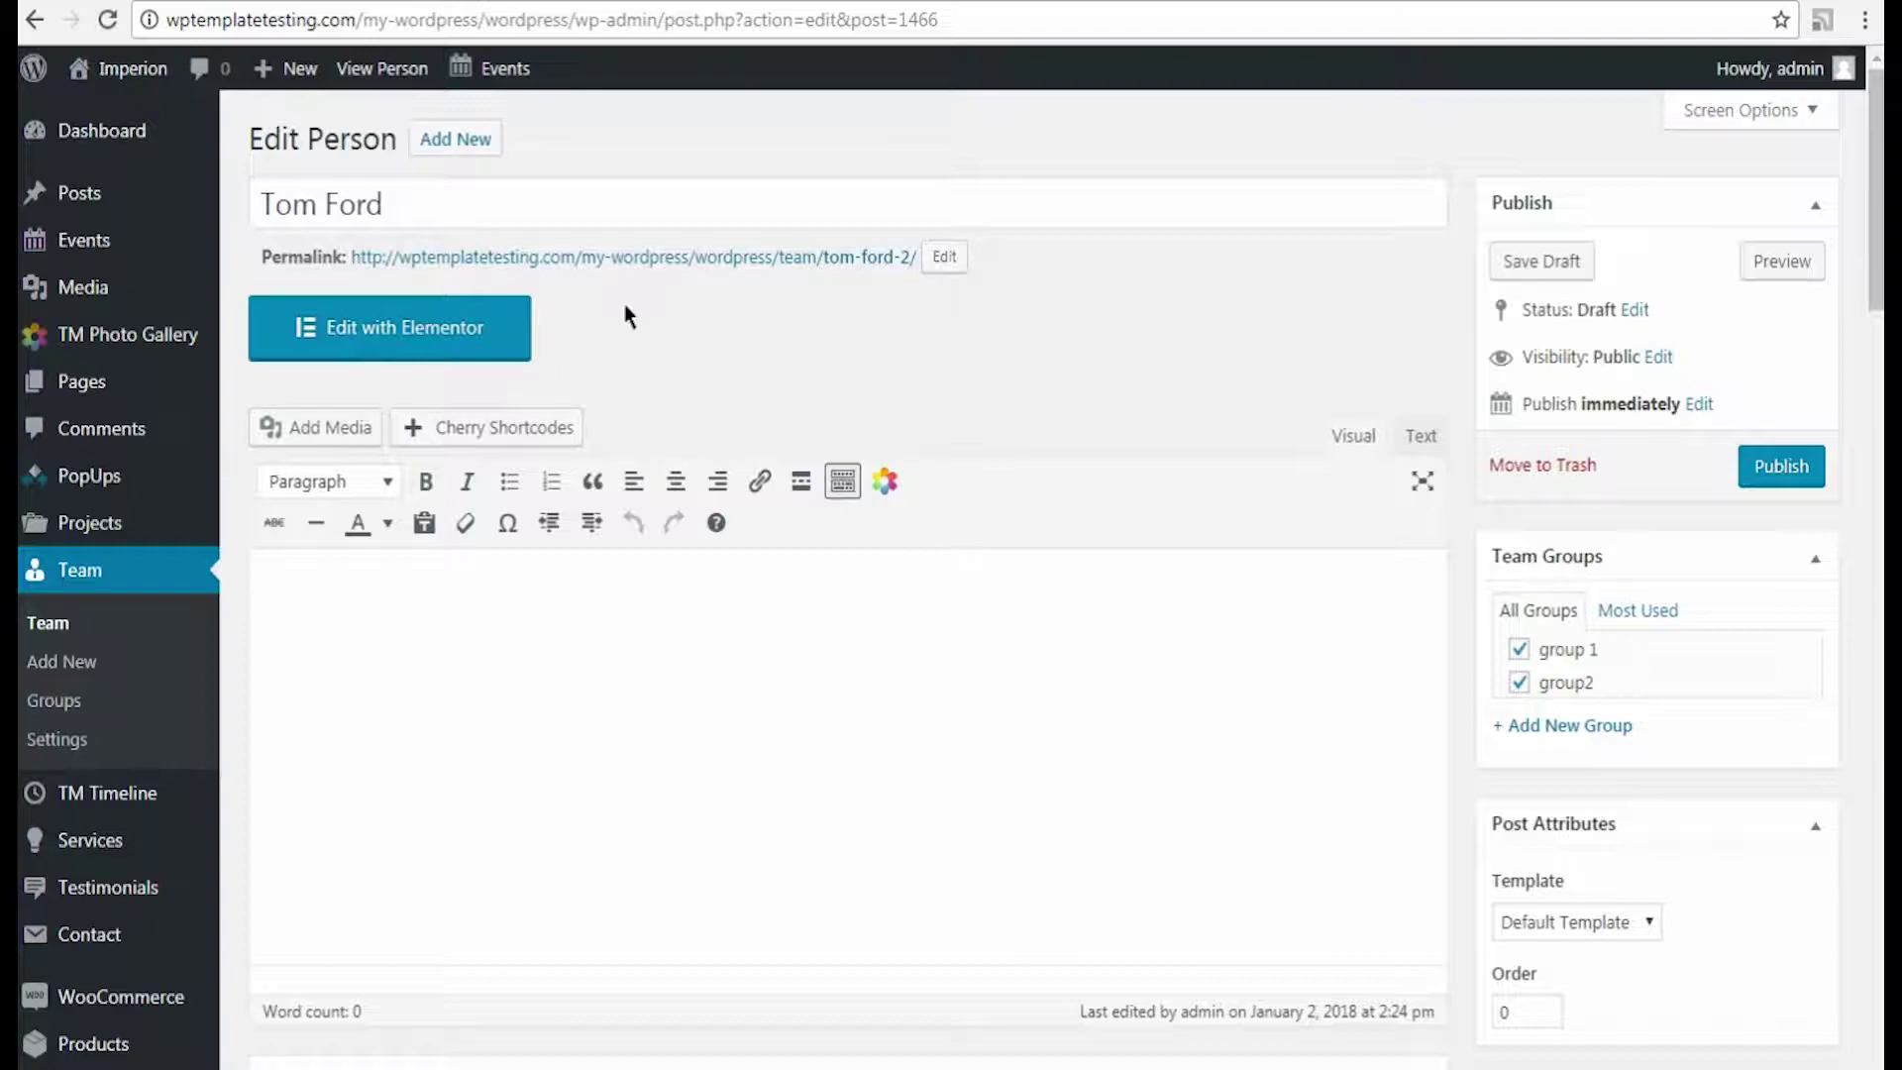
Step: Retitle the clone with the new member's name and set position to Leading Engineer
drag(499, 202, 259, 191)
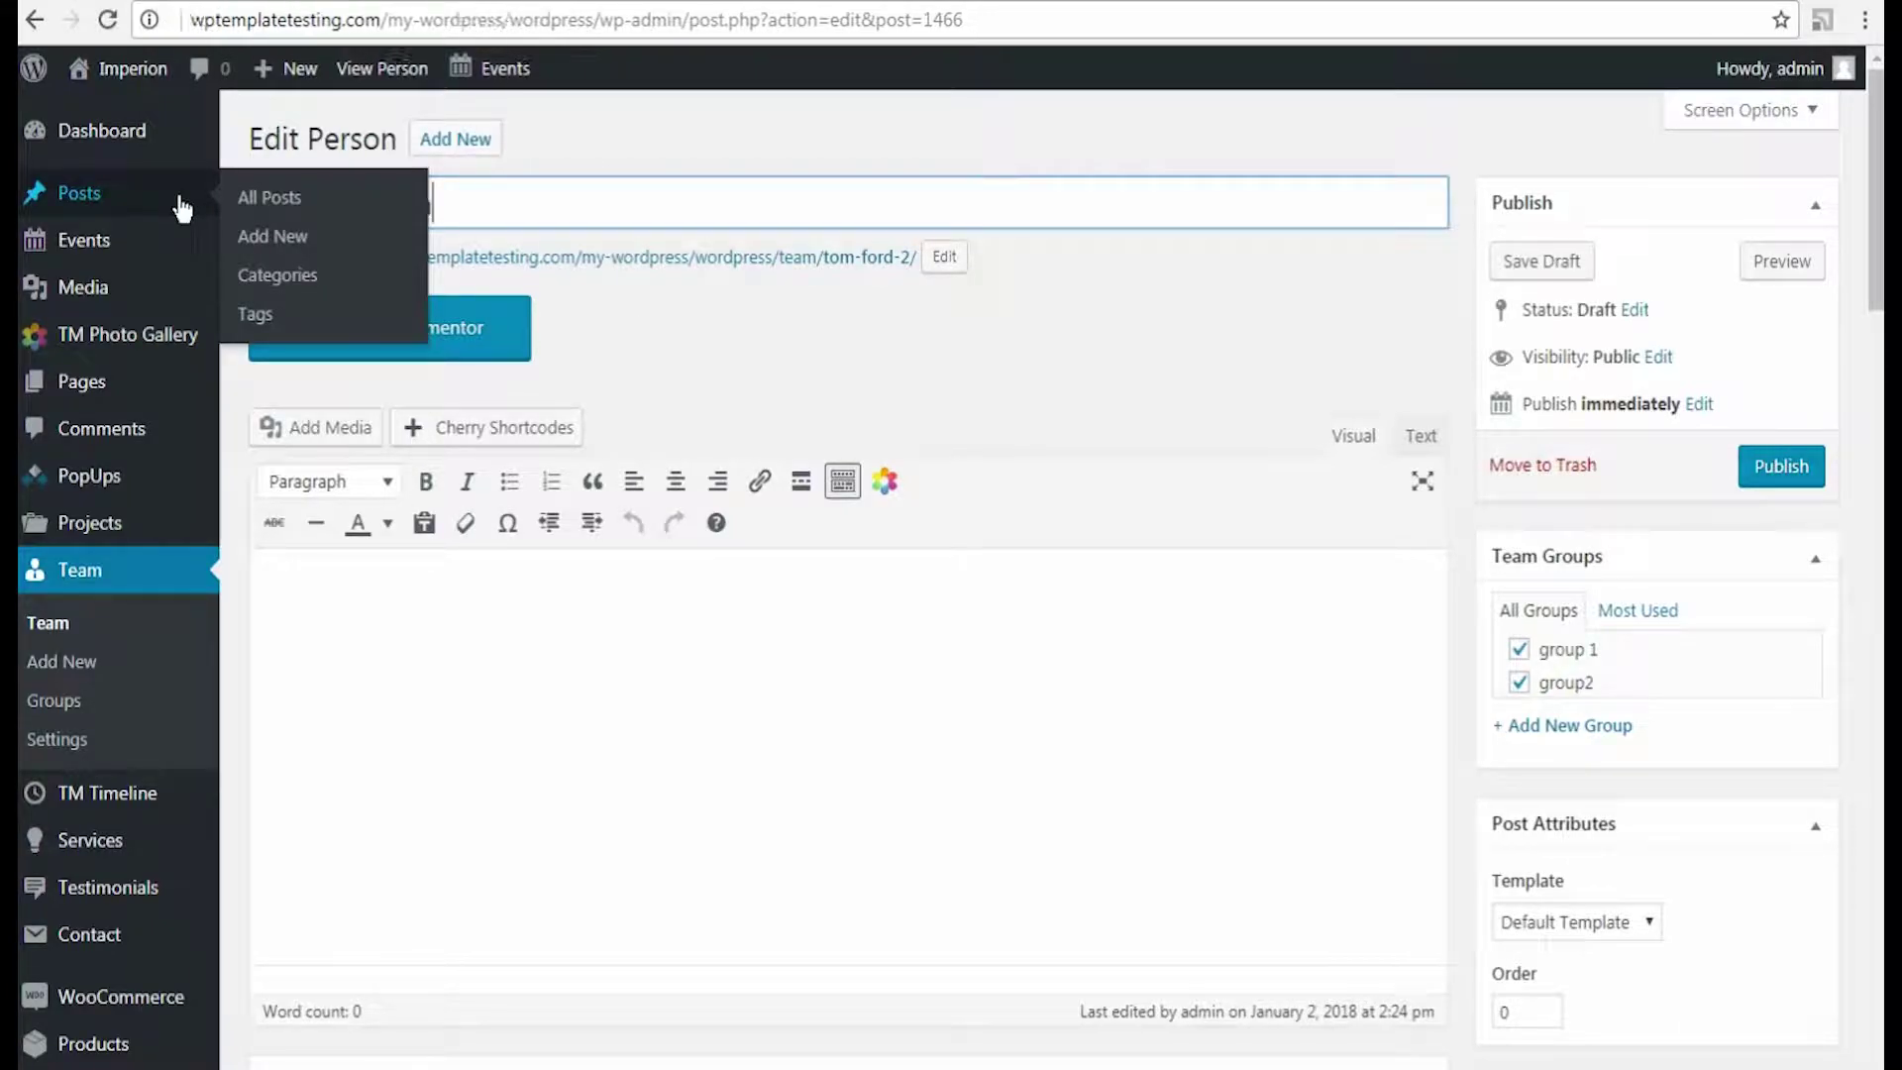
scroll(1264, 472, down, 10)
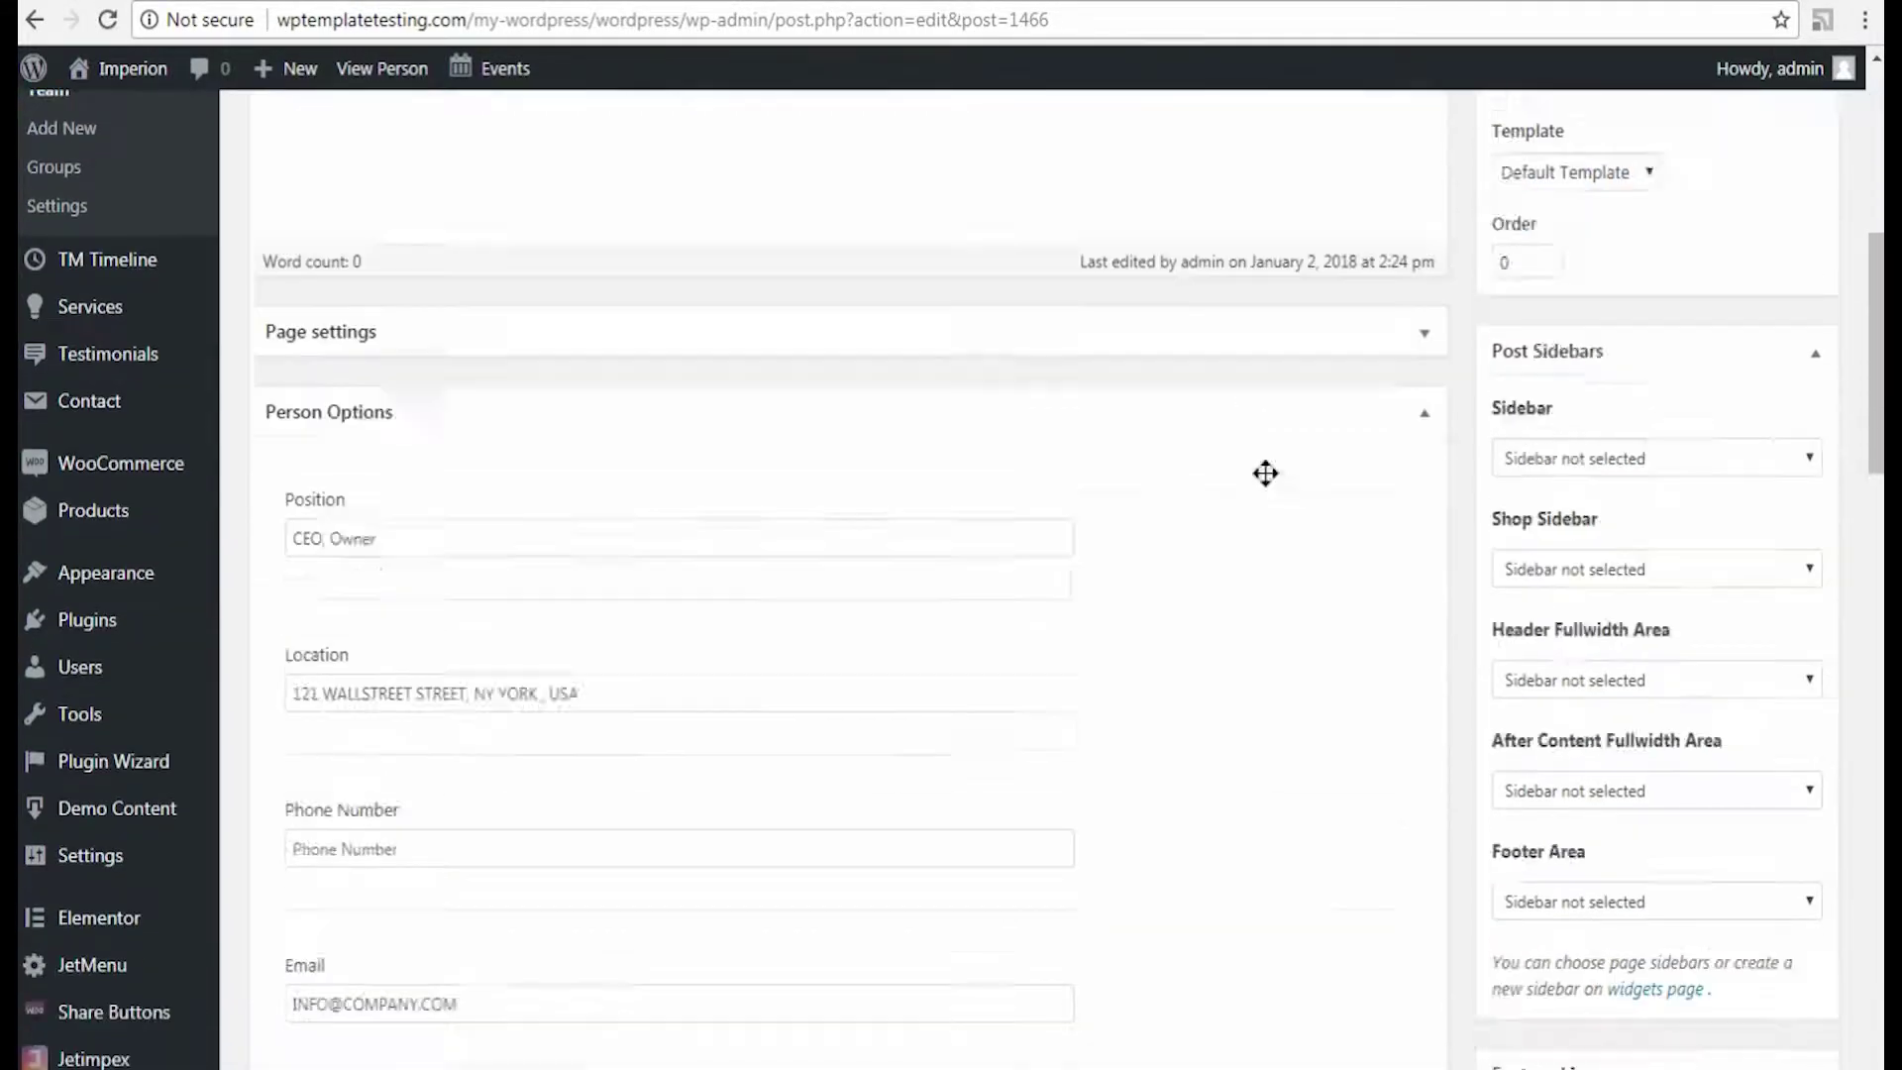
scroll(1264, 473, up, 2)
click(356, 332)
key(ctrl+a)
text(Leading Engineer)
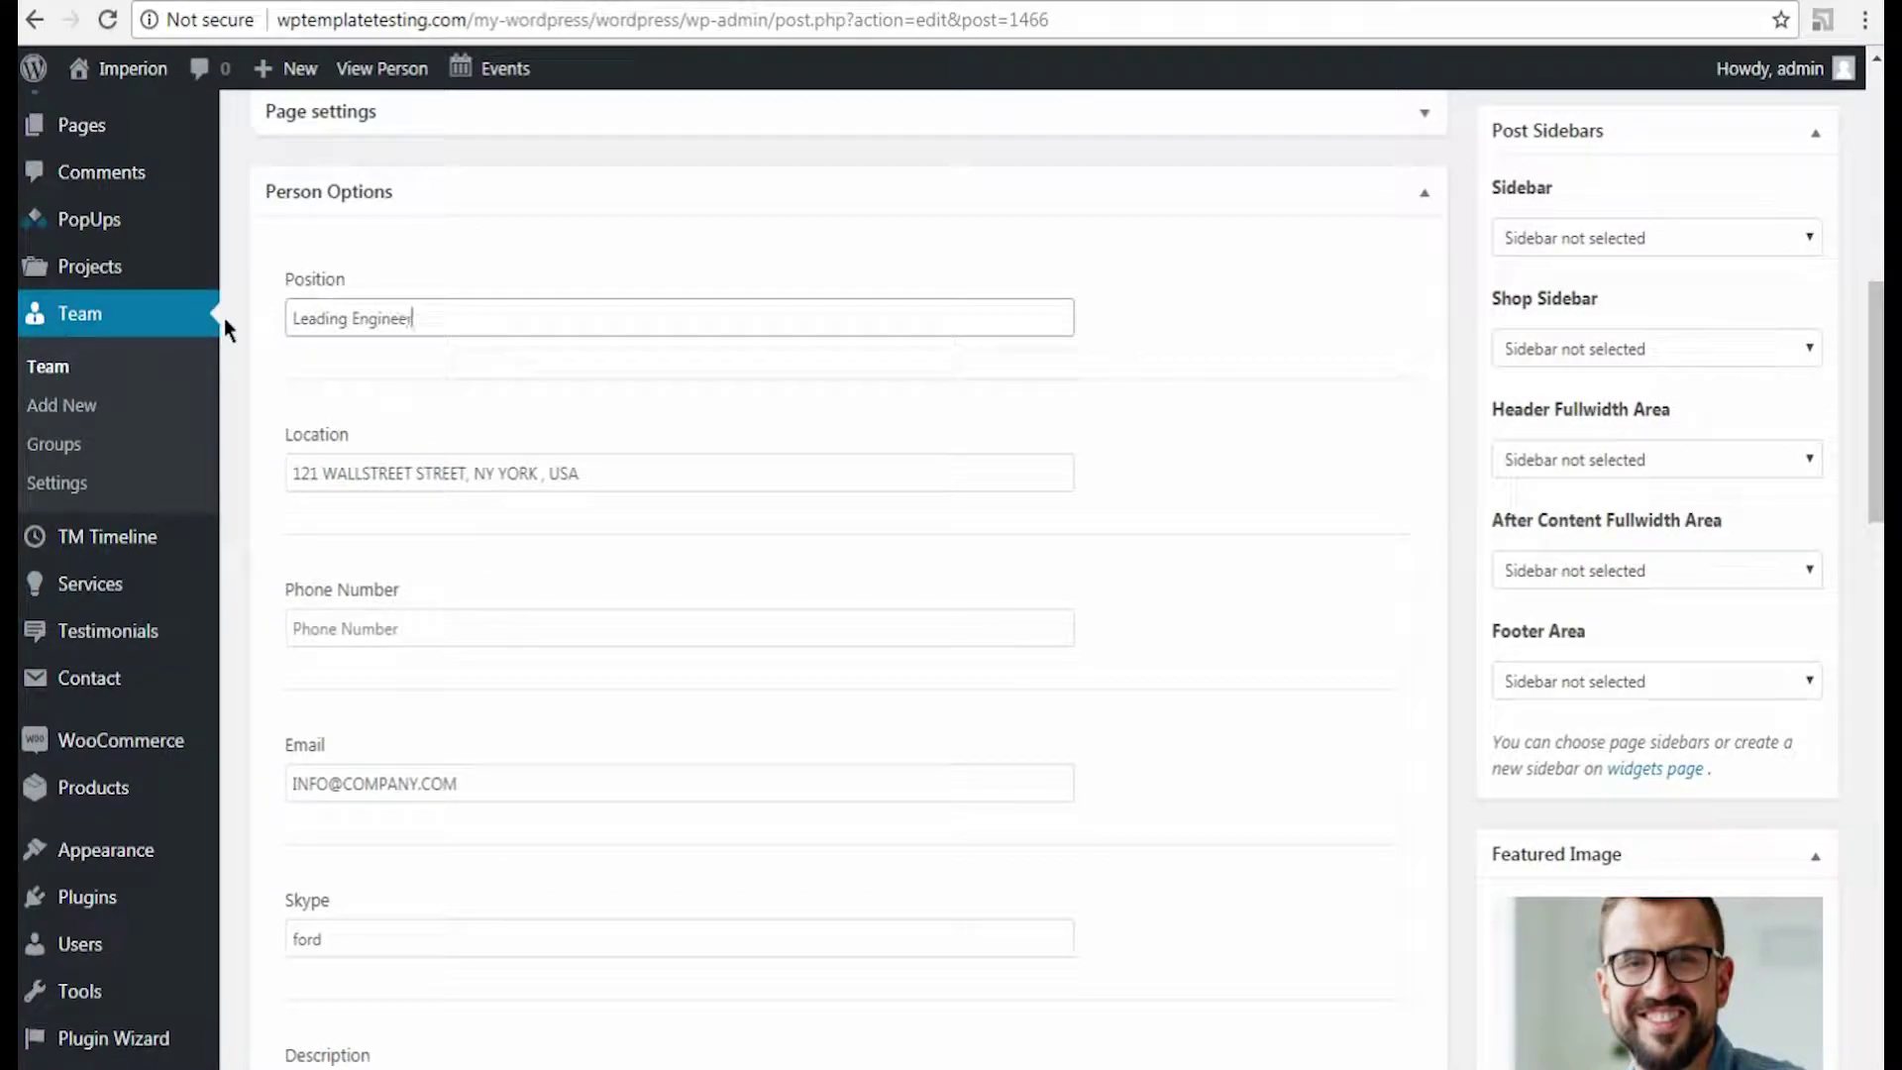
scroll(220, 525, down, 4)
key(Tab)
key(Tab)
key(Tab)
key(Tab)
scroll(219, 526, down, 20)
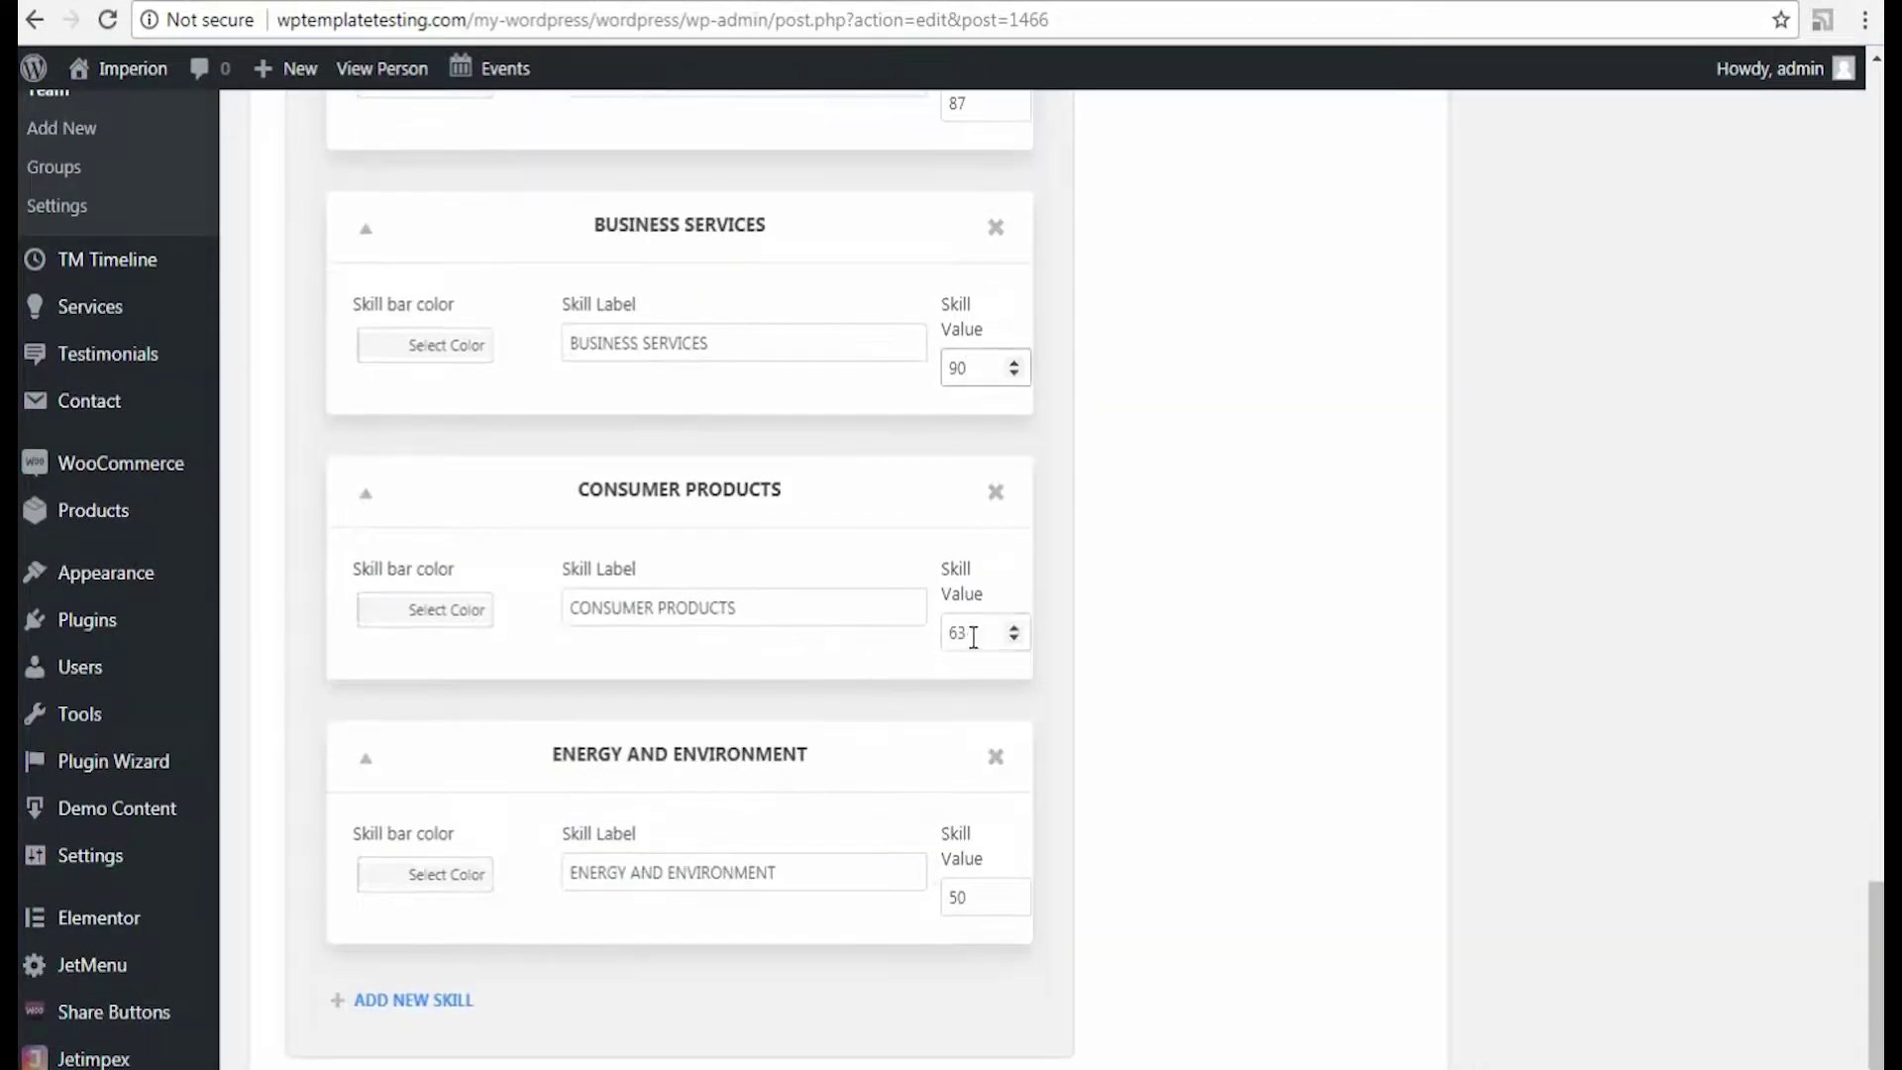
double_click(937, 895)
scroll(1328, 836, up, 20)
scroll(1363, 849, down, 6)
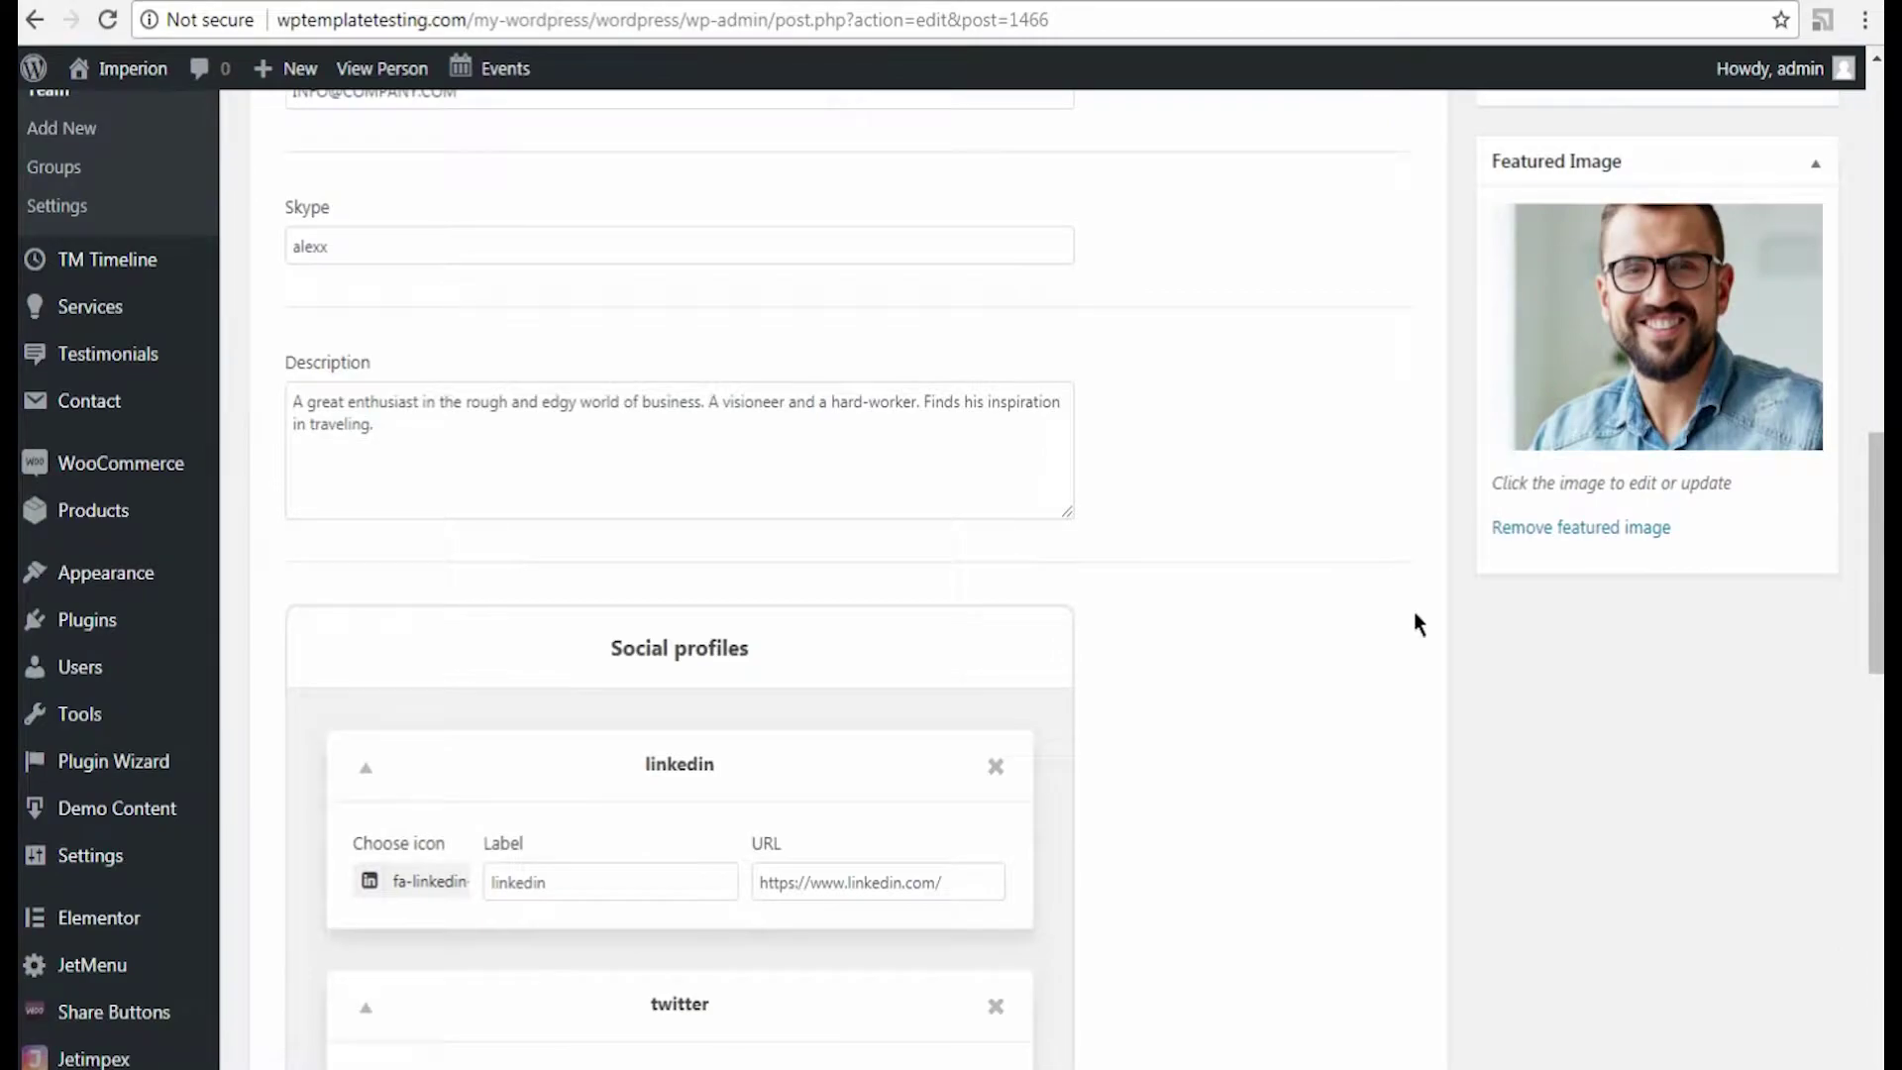
Step: Replace the featured image with a different man's portrait from the Media Library
click(1522, 533)
click(1516, 220)
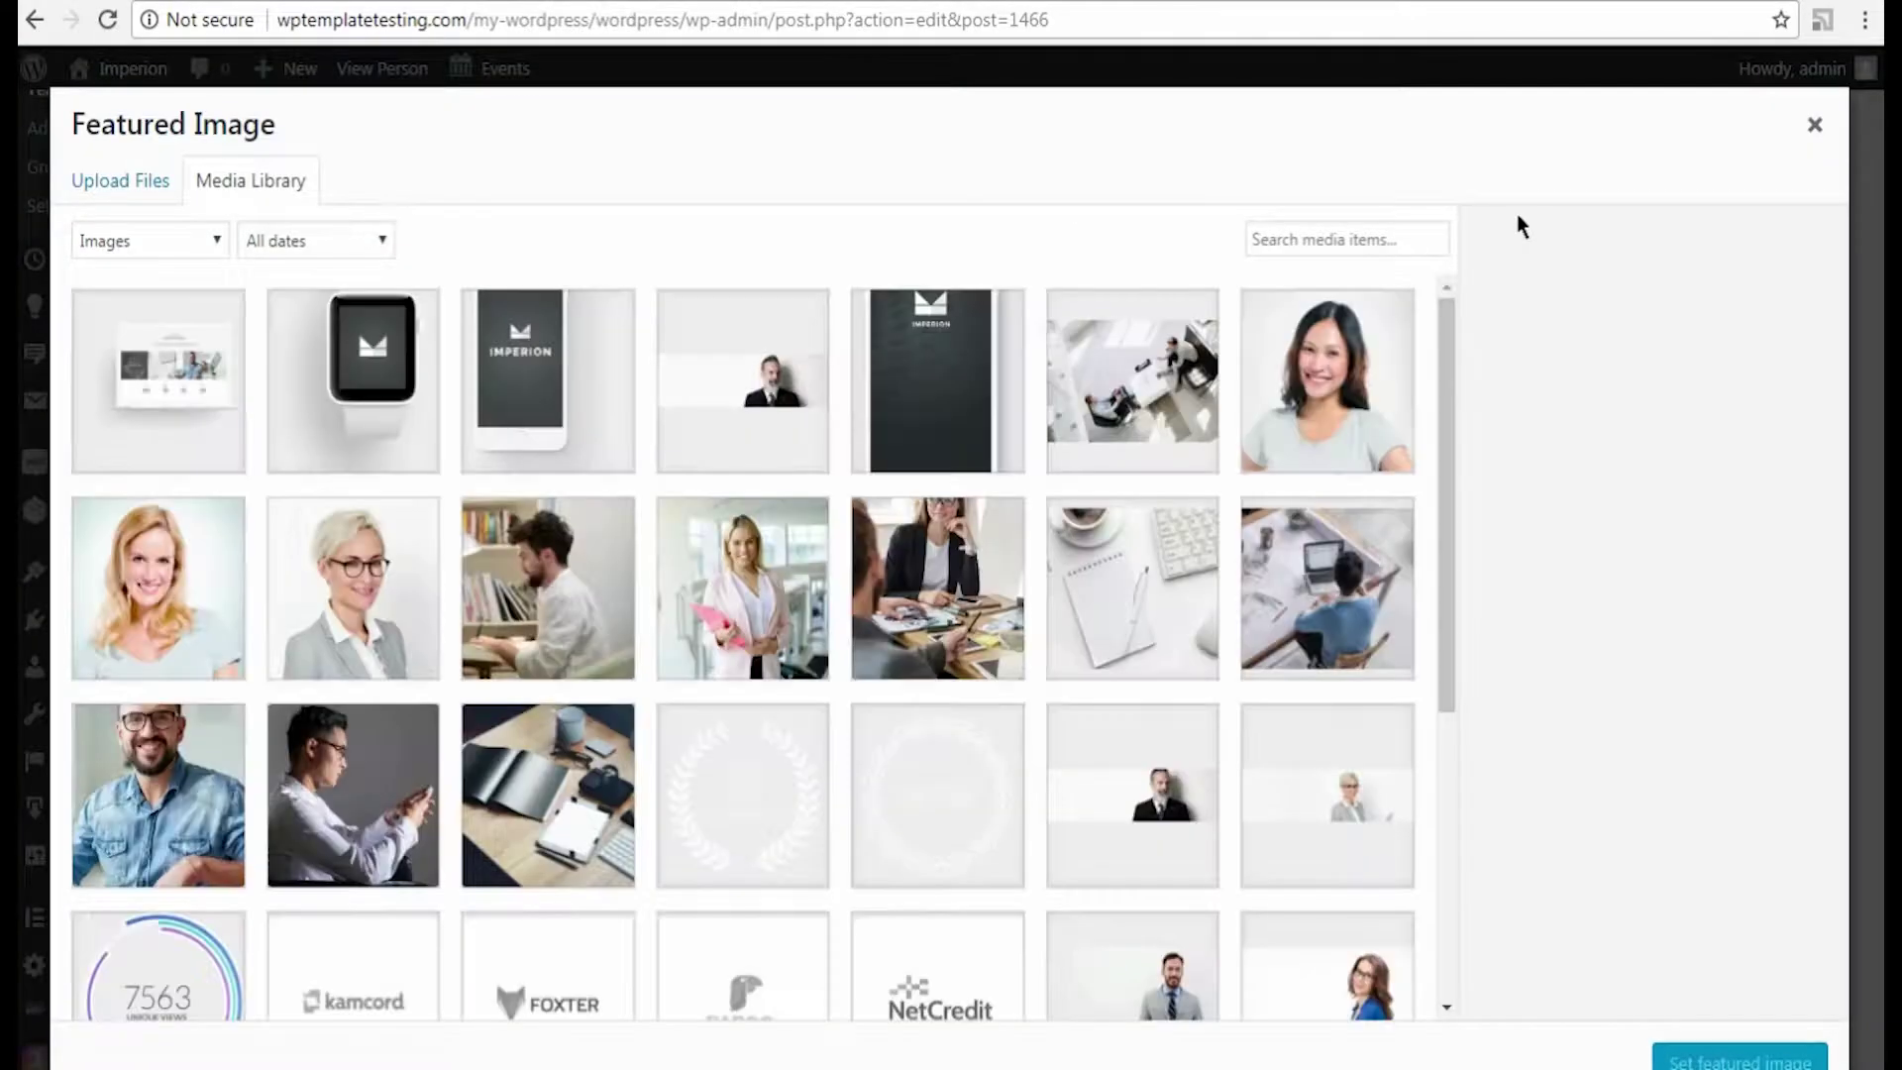
drag(1453, 355, 1464, 862)
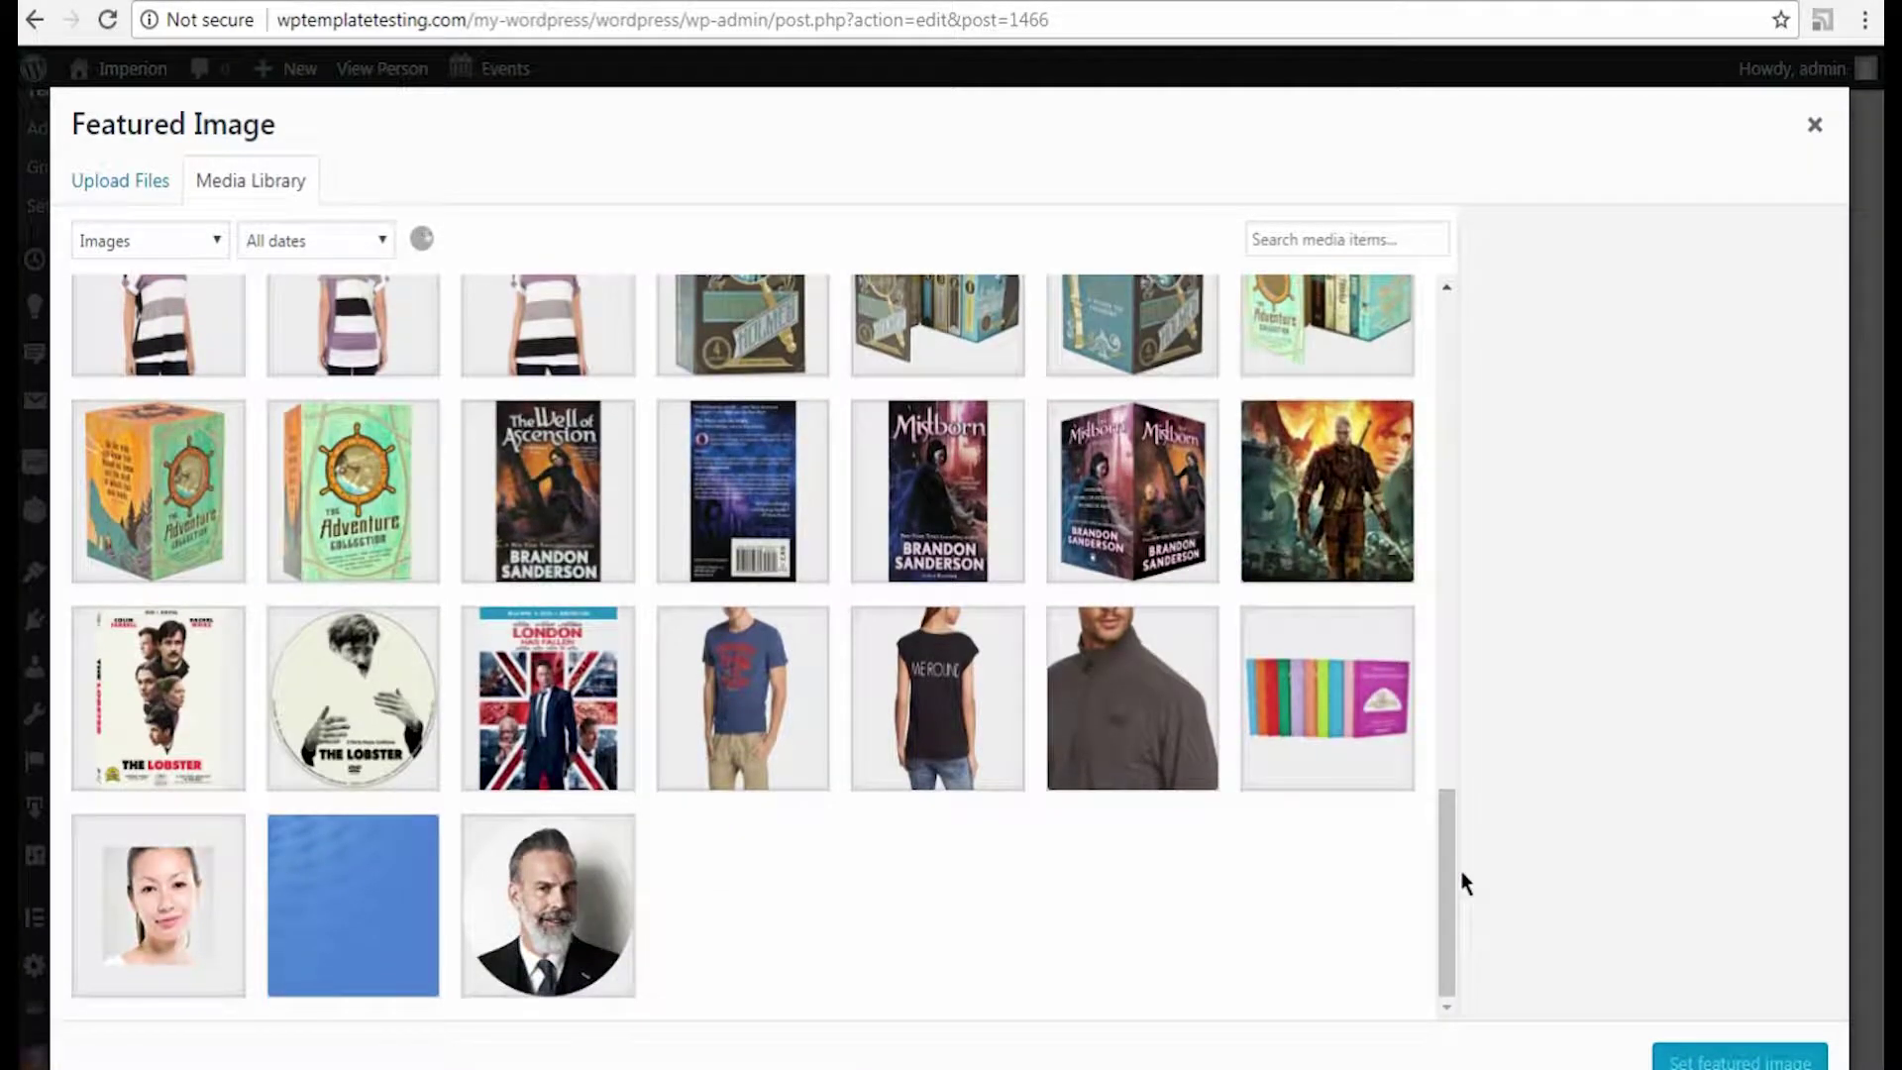
drag(1461, 748, 1452, 906)
click(353, 624)
click(1759, 1058)
Step: Change the permalink slug to alexx and publish the entry
scroll(1672, 770, up, 15)
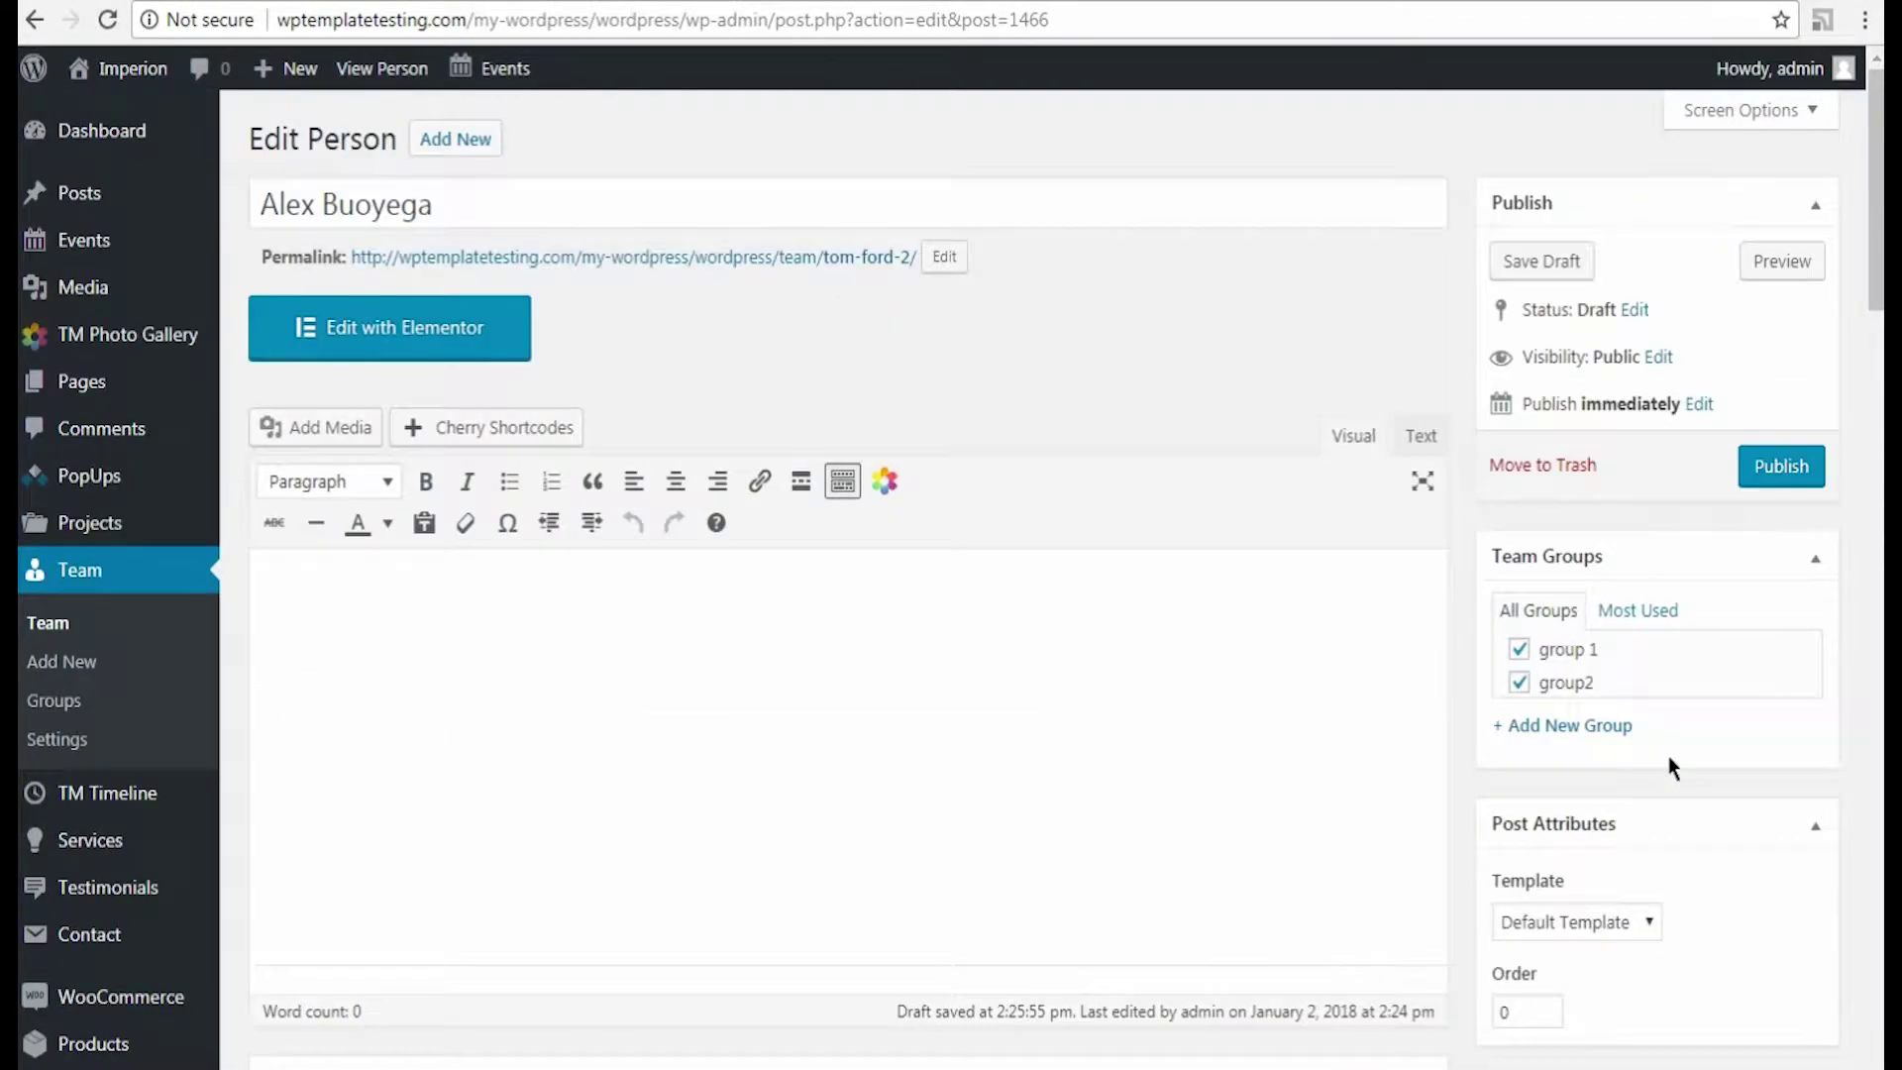
click(942, 255)
key(ctrl+a)
text(alexx)
click(1126, 257)
click(1780, 466)
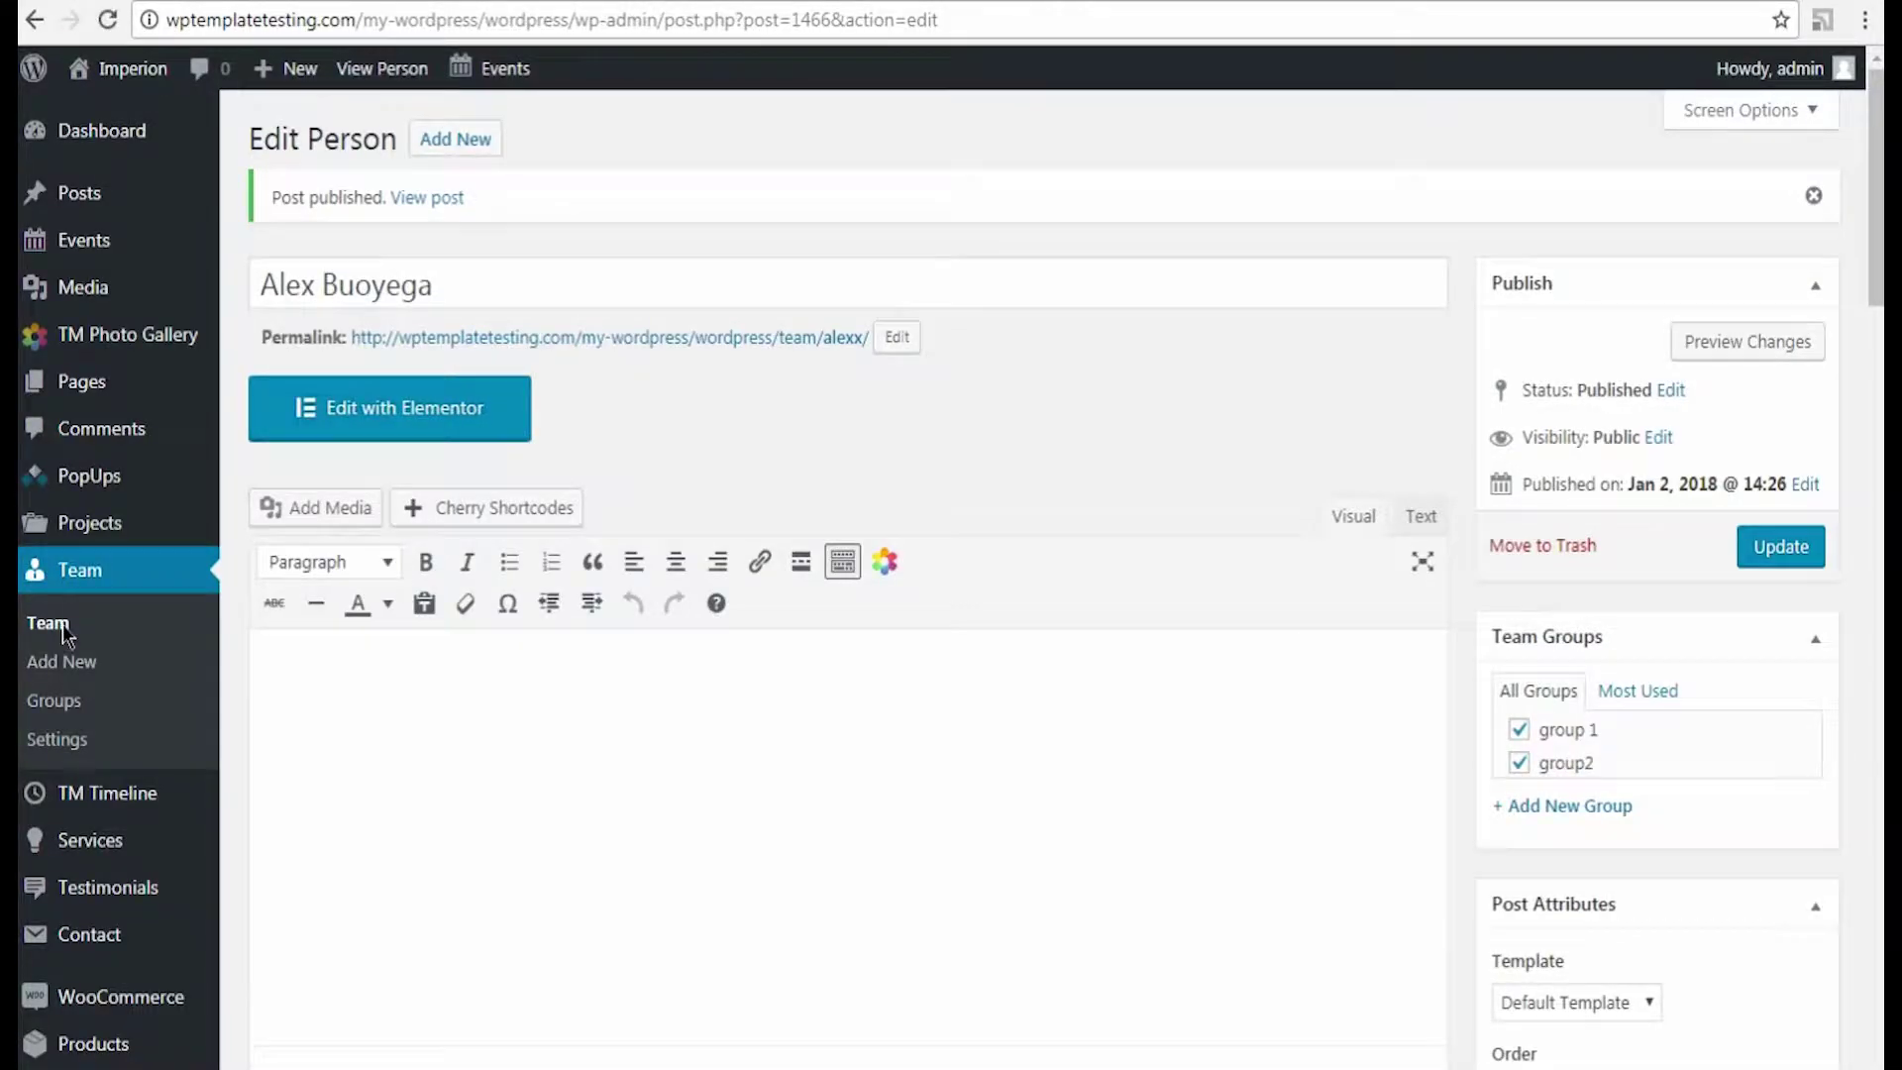
Step: Return to the Team list and open a site page in Elementor
click(62, 630)
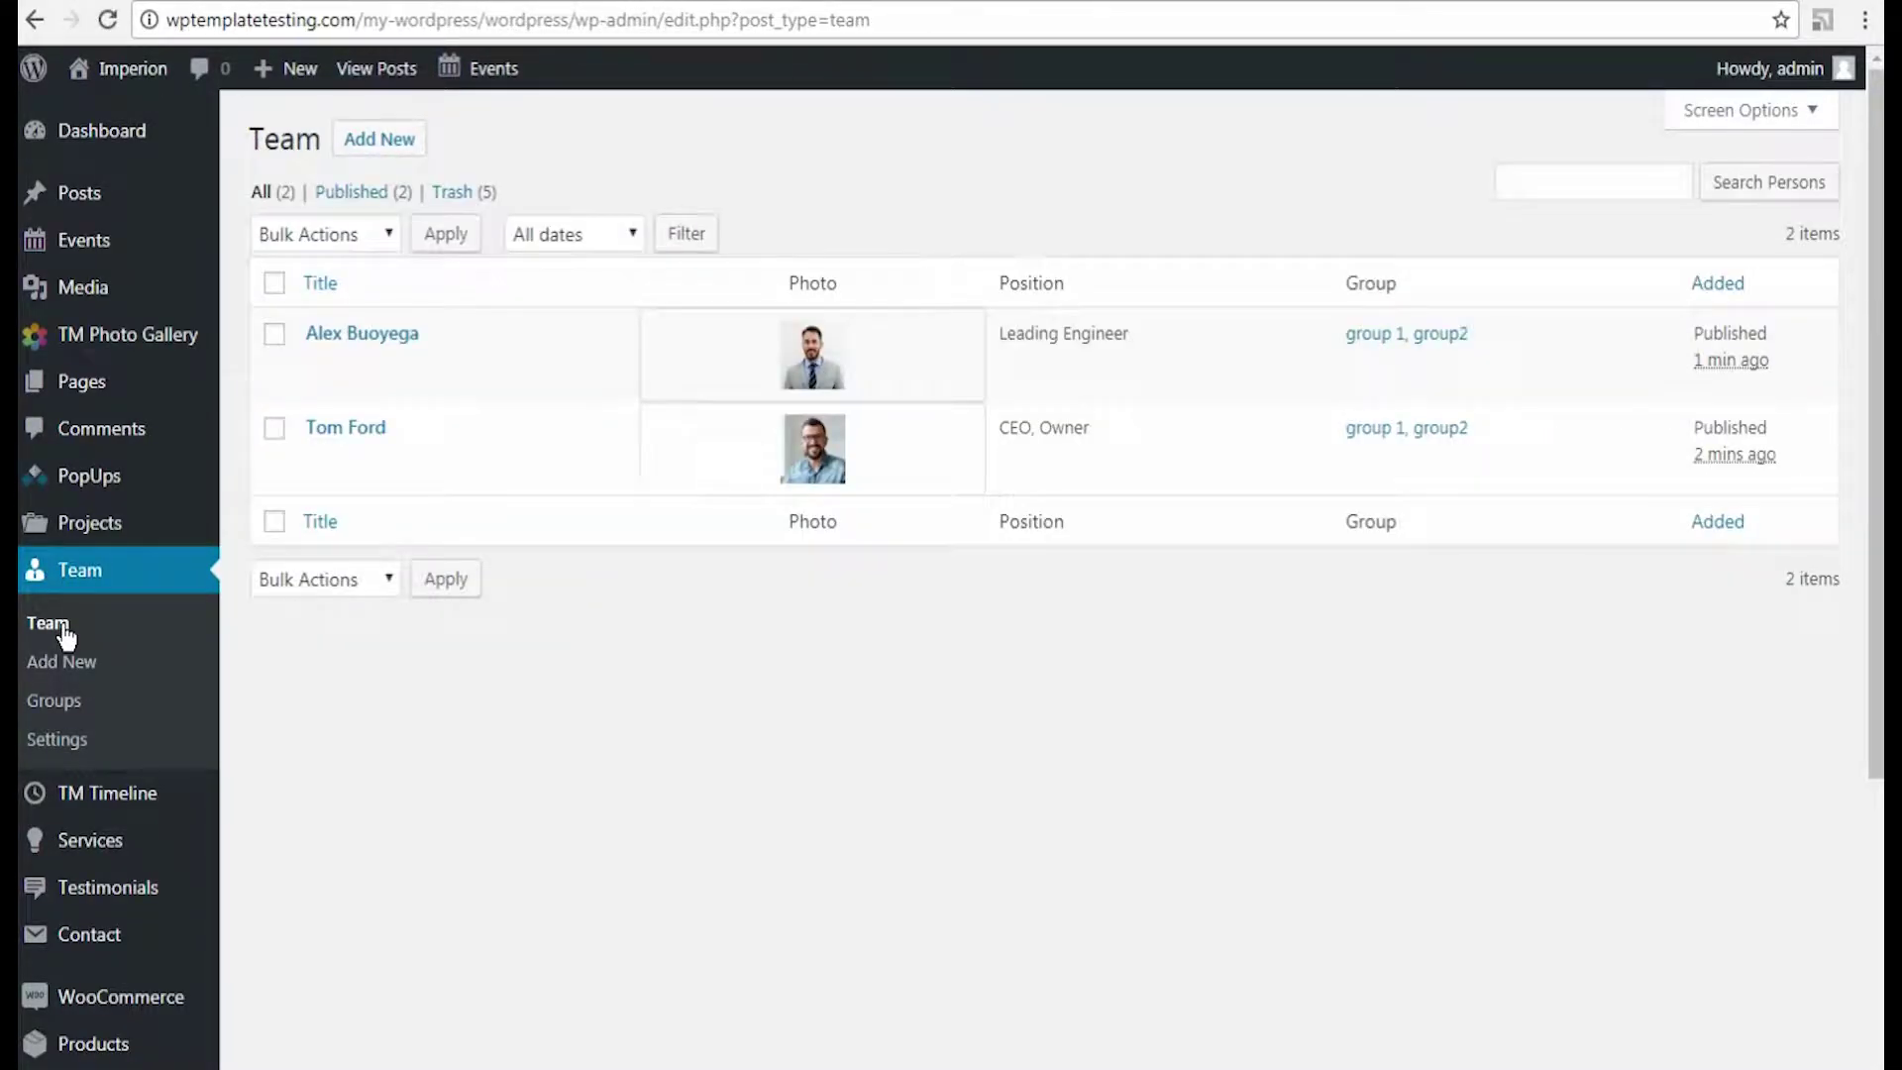
mouse_move(366, 373)
click(560, 368)
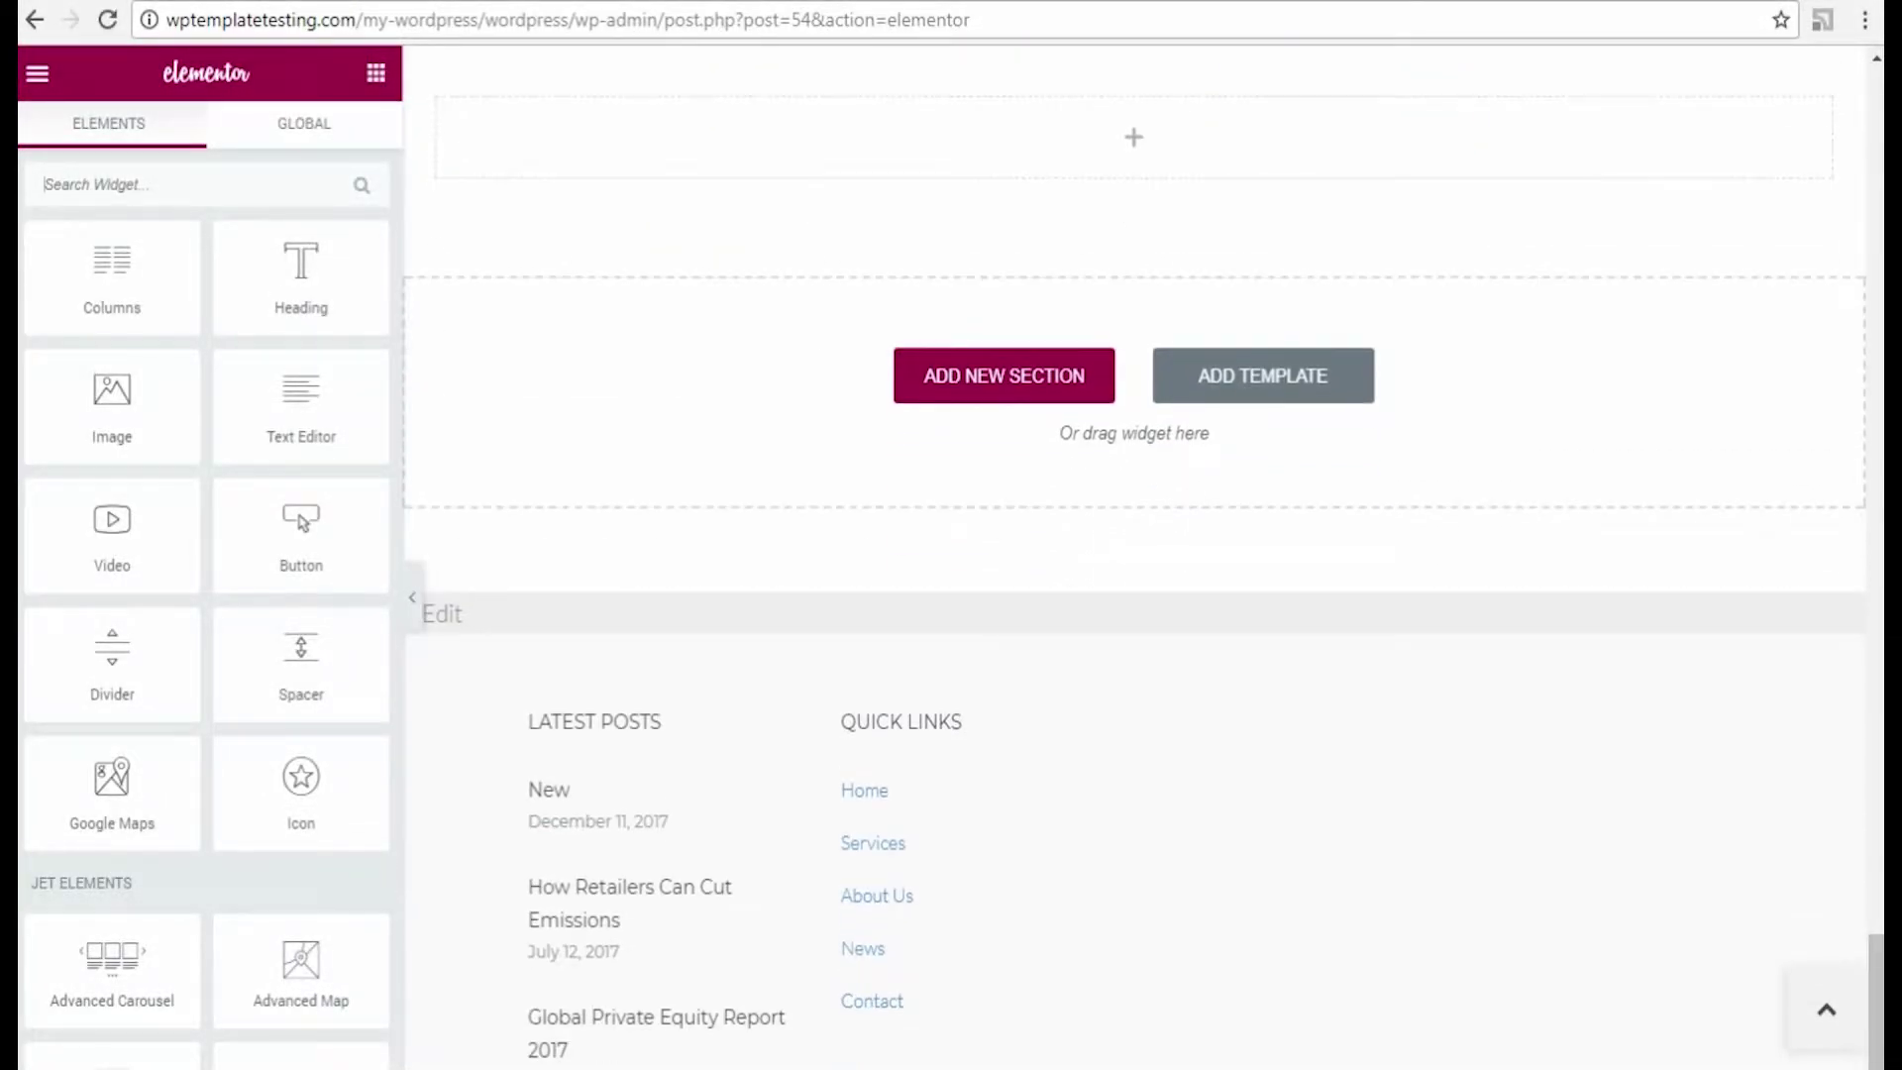
scroll(72, 875, down, 10)
scroll(71, 876, down, 5)
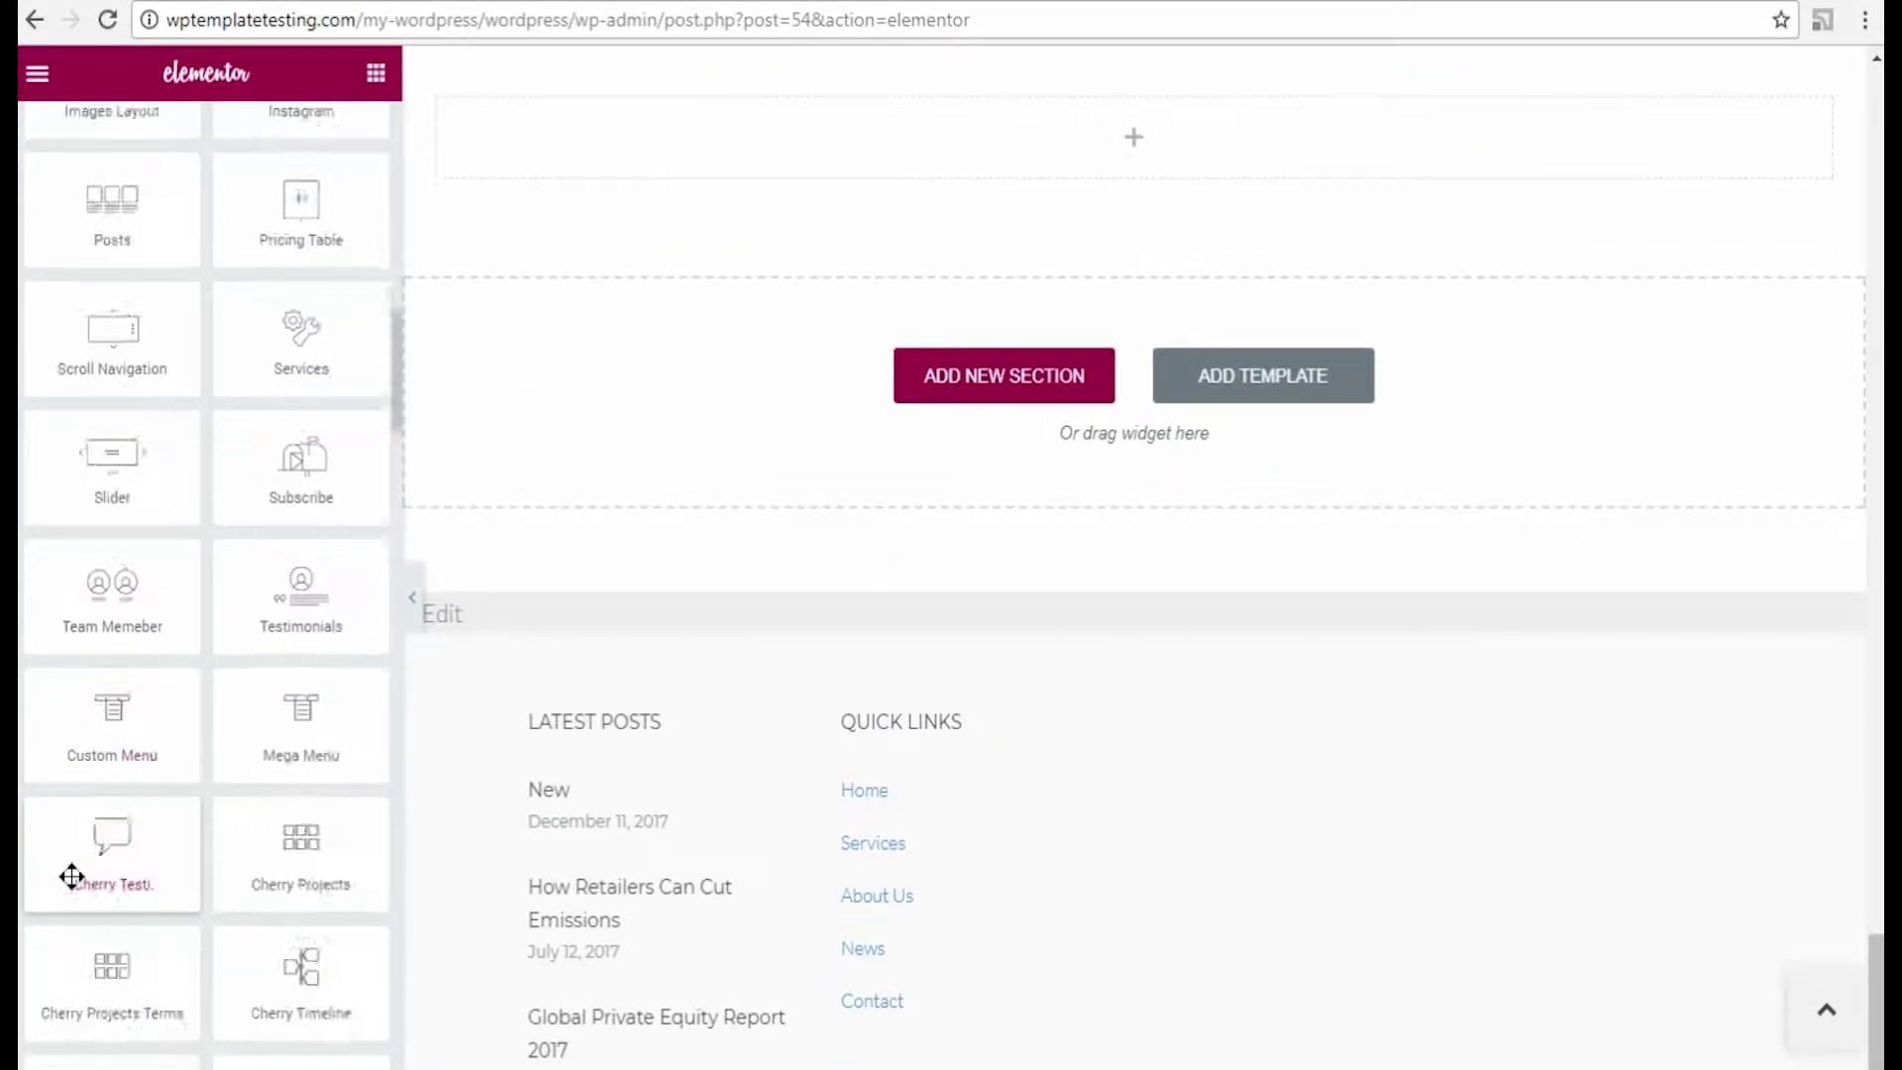
Step: Place a Cherry Team widget with super title 'Team Member', title 'Our Skilled Professionals', 3 per page
drag(302, 842, 1087, 149)
click(306, 351)
text(Team Members)
click(249, 429)
text(Our Skilled Professionals)
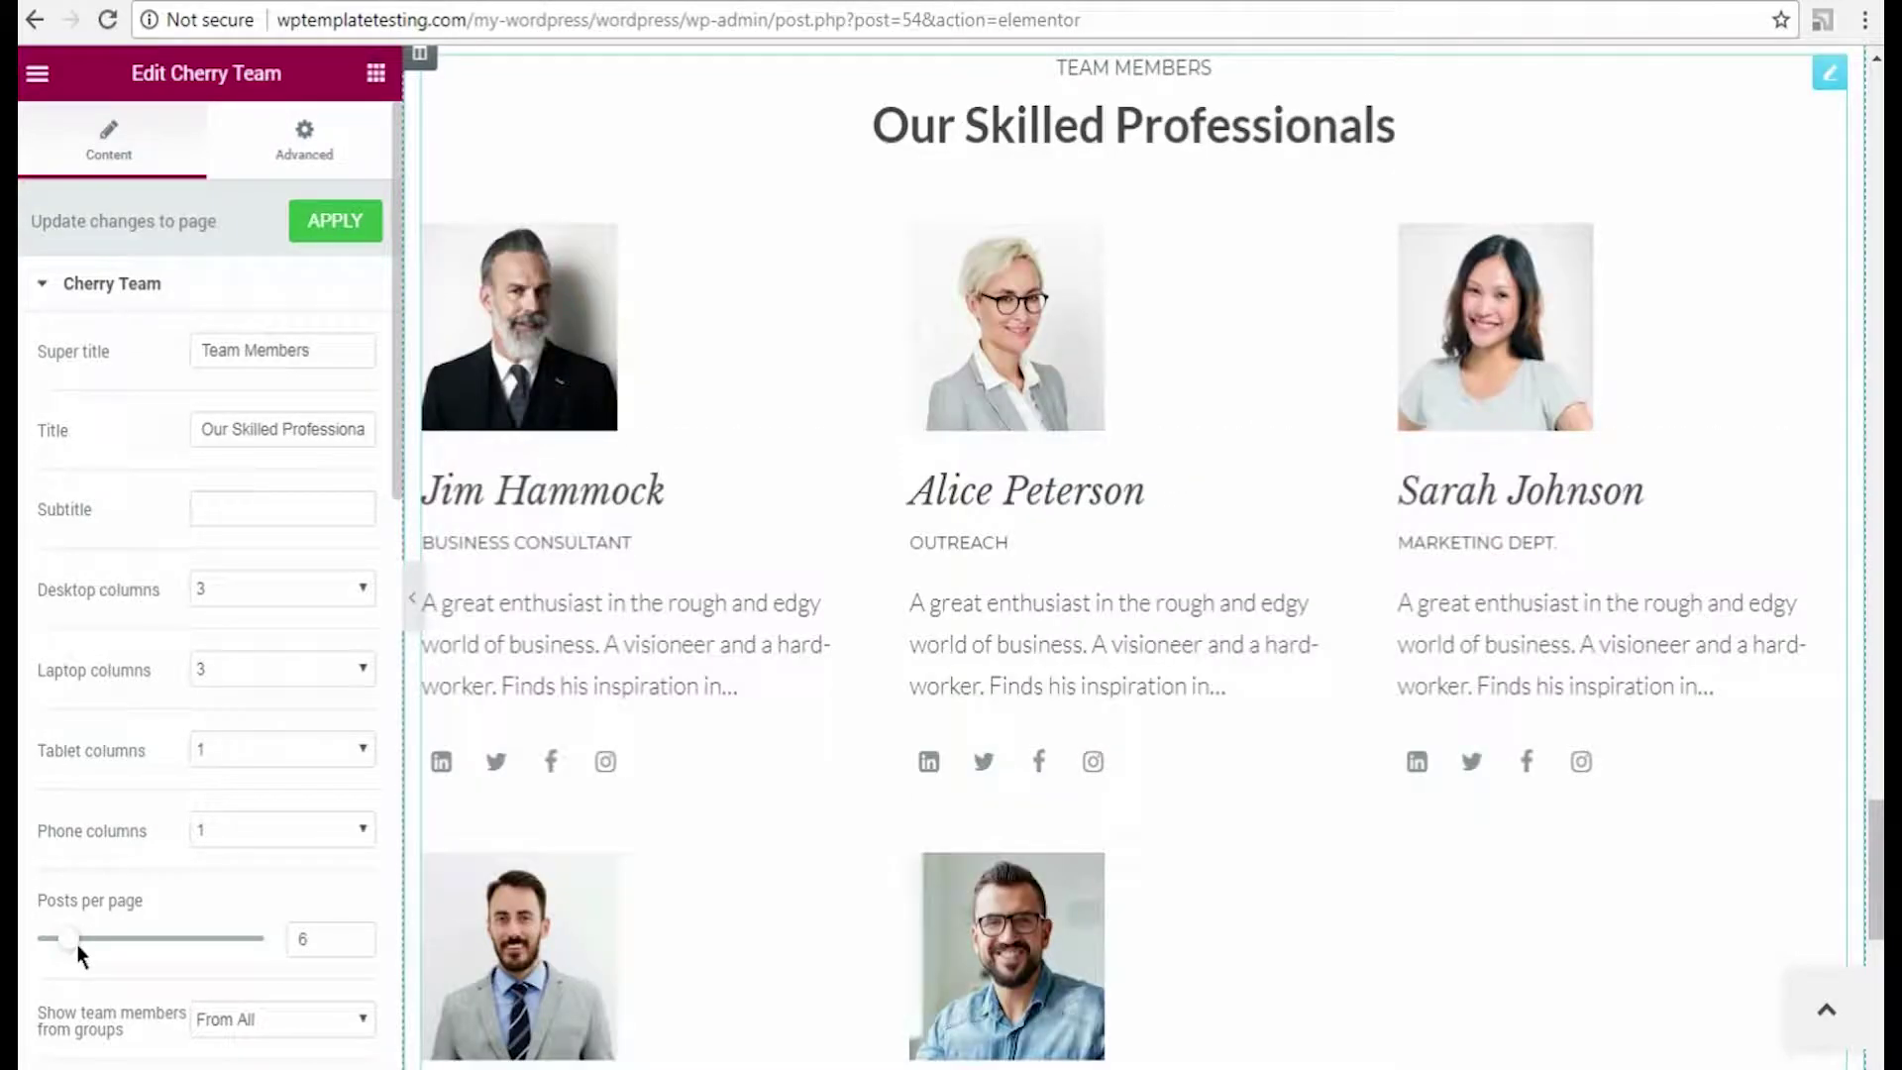
drag(76, 943, 64, 953)
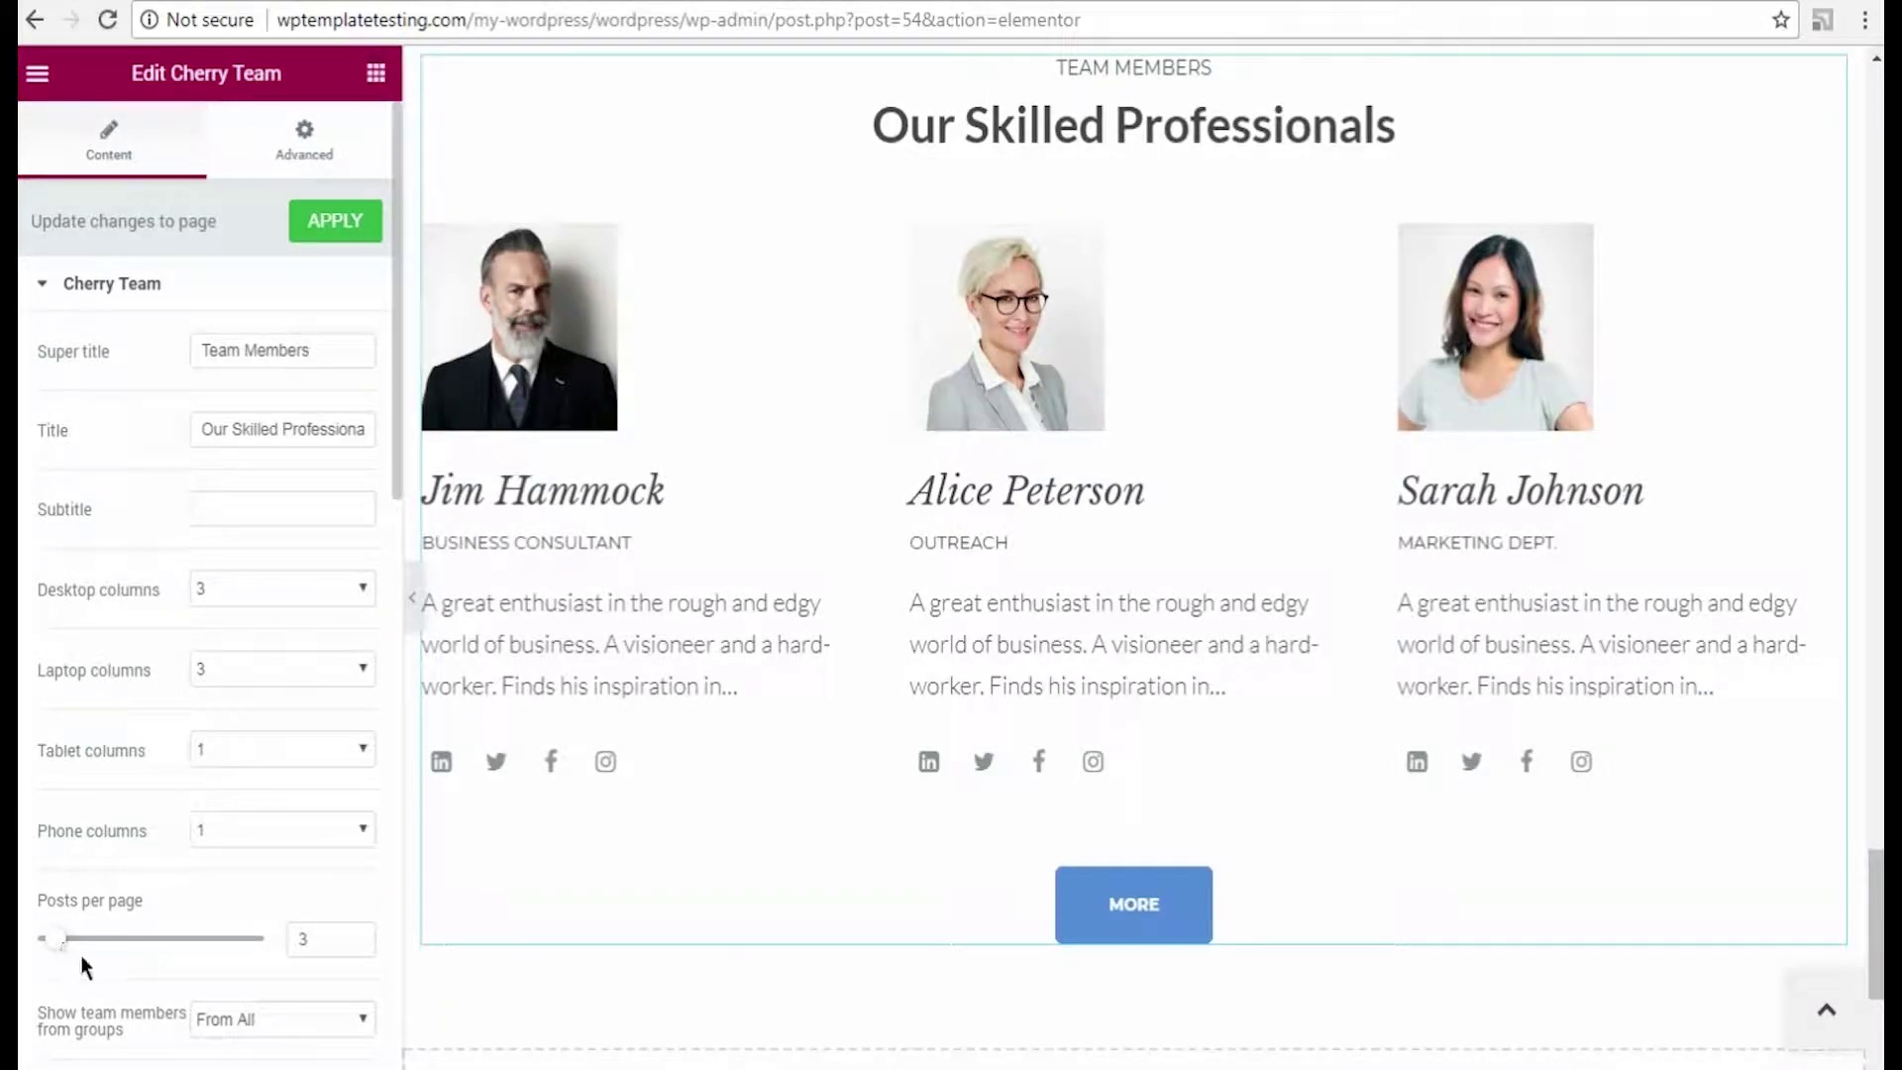
Step: Test the Cherry Team section's More button for loading the remaining team members
scroll(84, 957, down, 5)
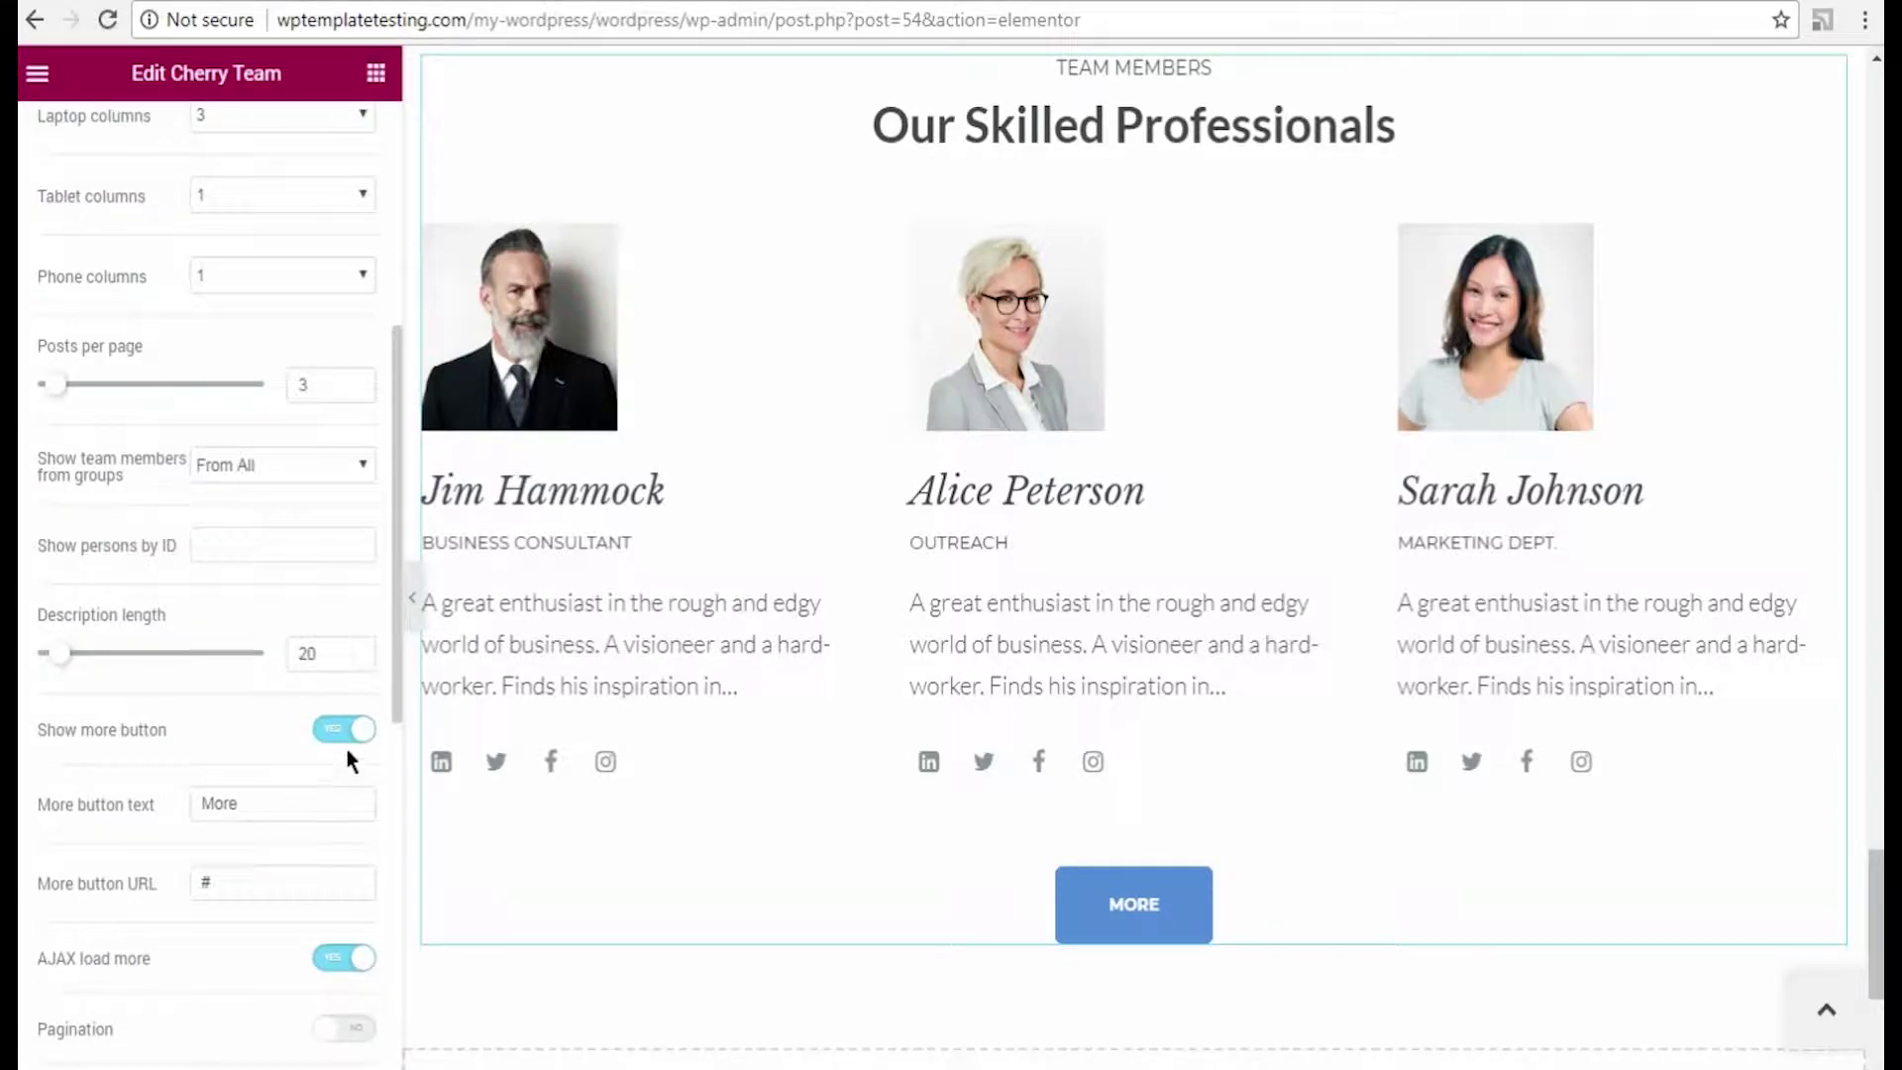
click(1185, 917)
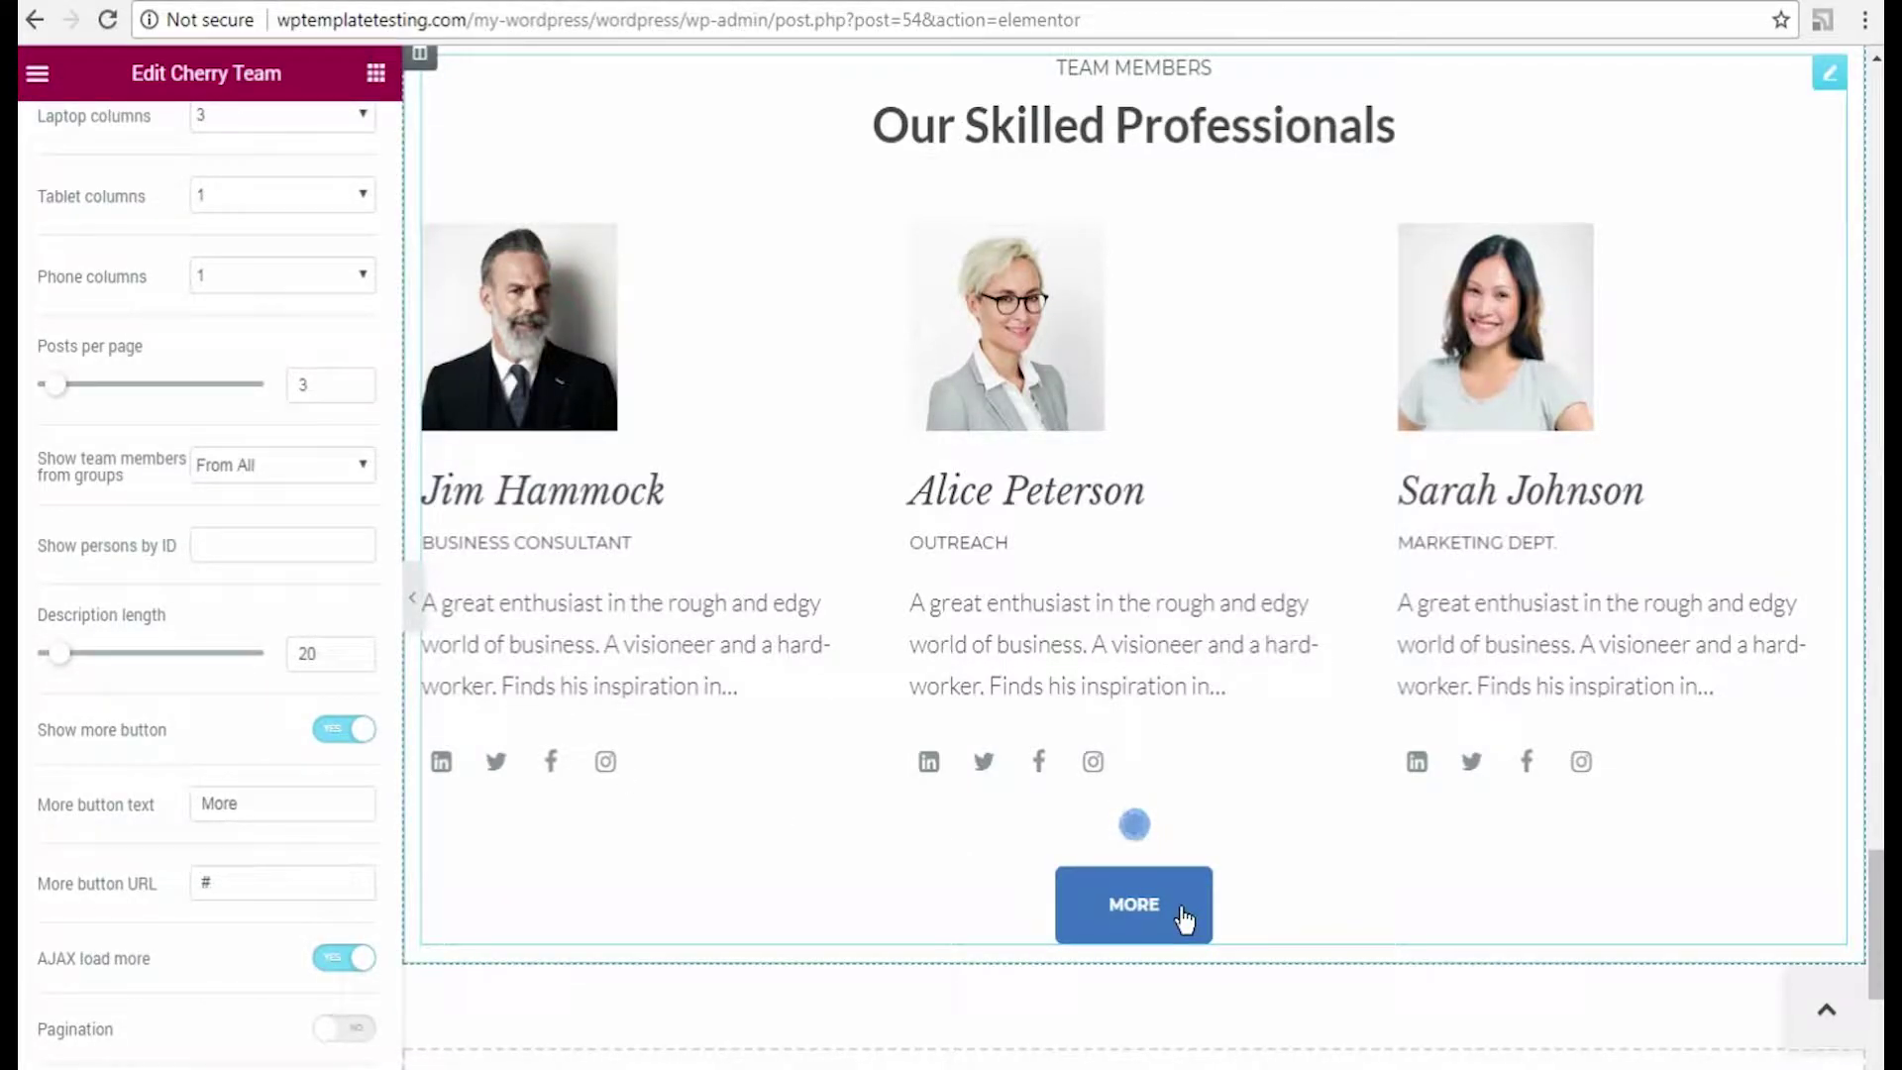
scroll(1180, 906, down, 4)
scroll(1181, 906, up, 3)
scroll(1180, 906, up, 3)
scroll(1181, 906, down, 1)
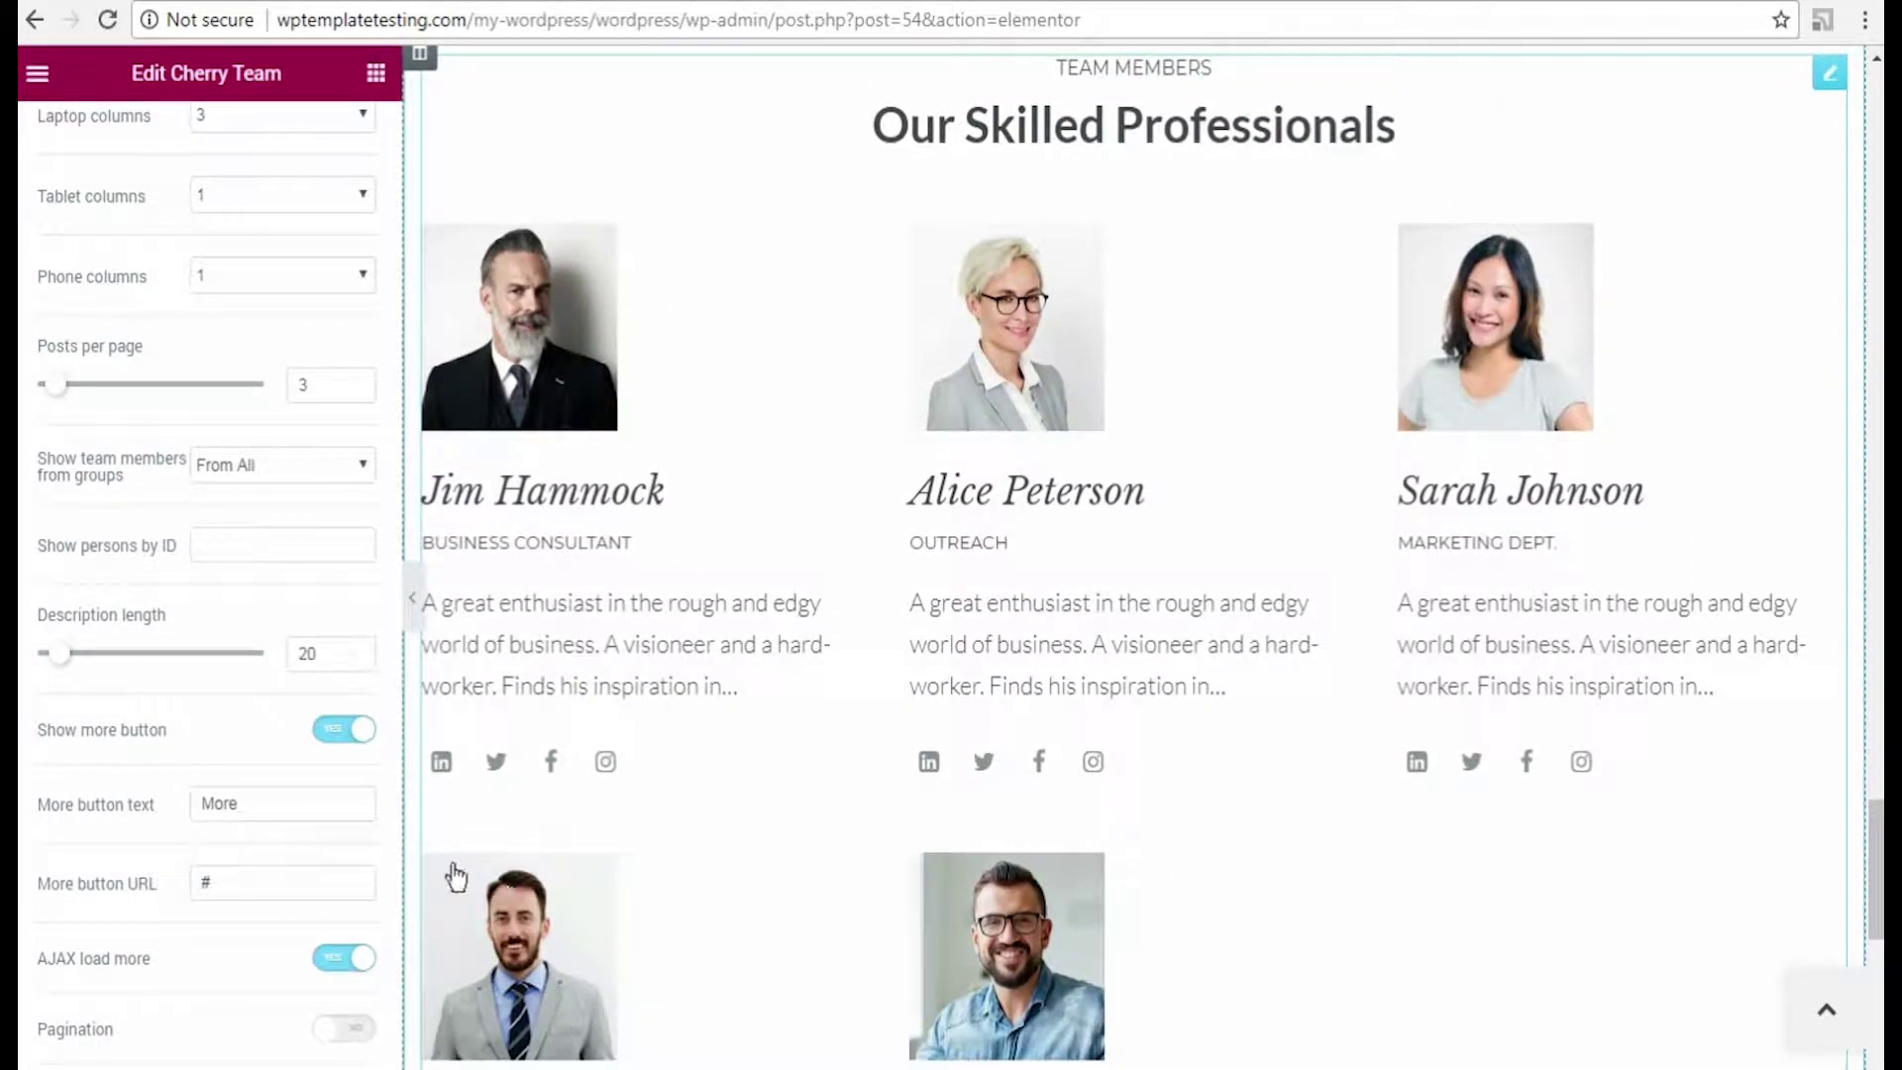
Step: Replace the Show more button with pagination and check the second page of members
click(329, 729)
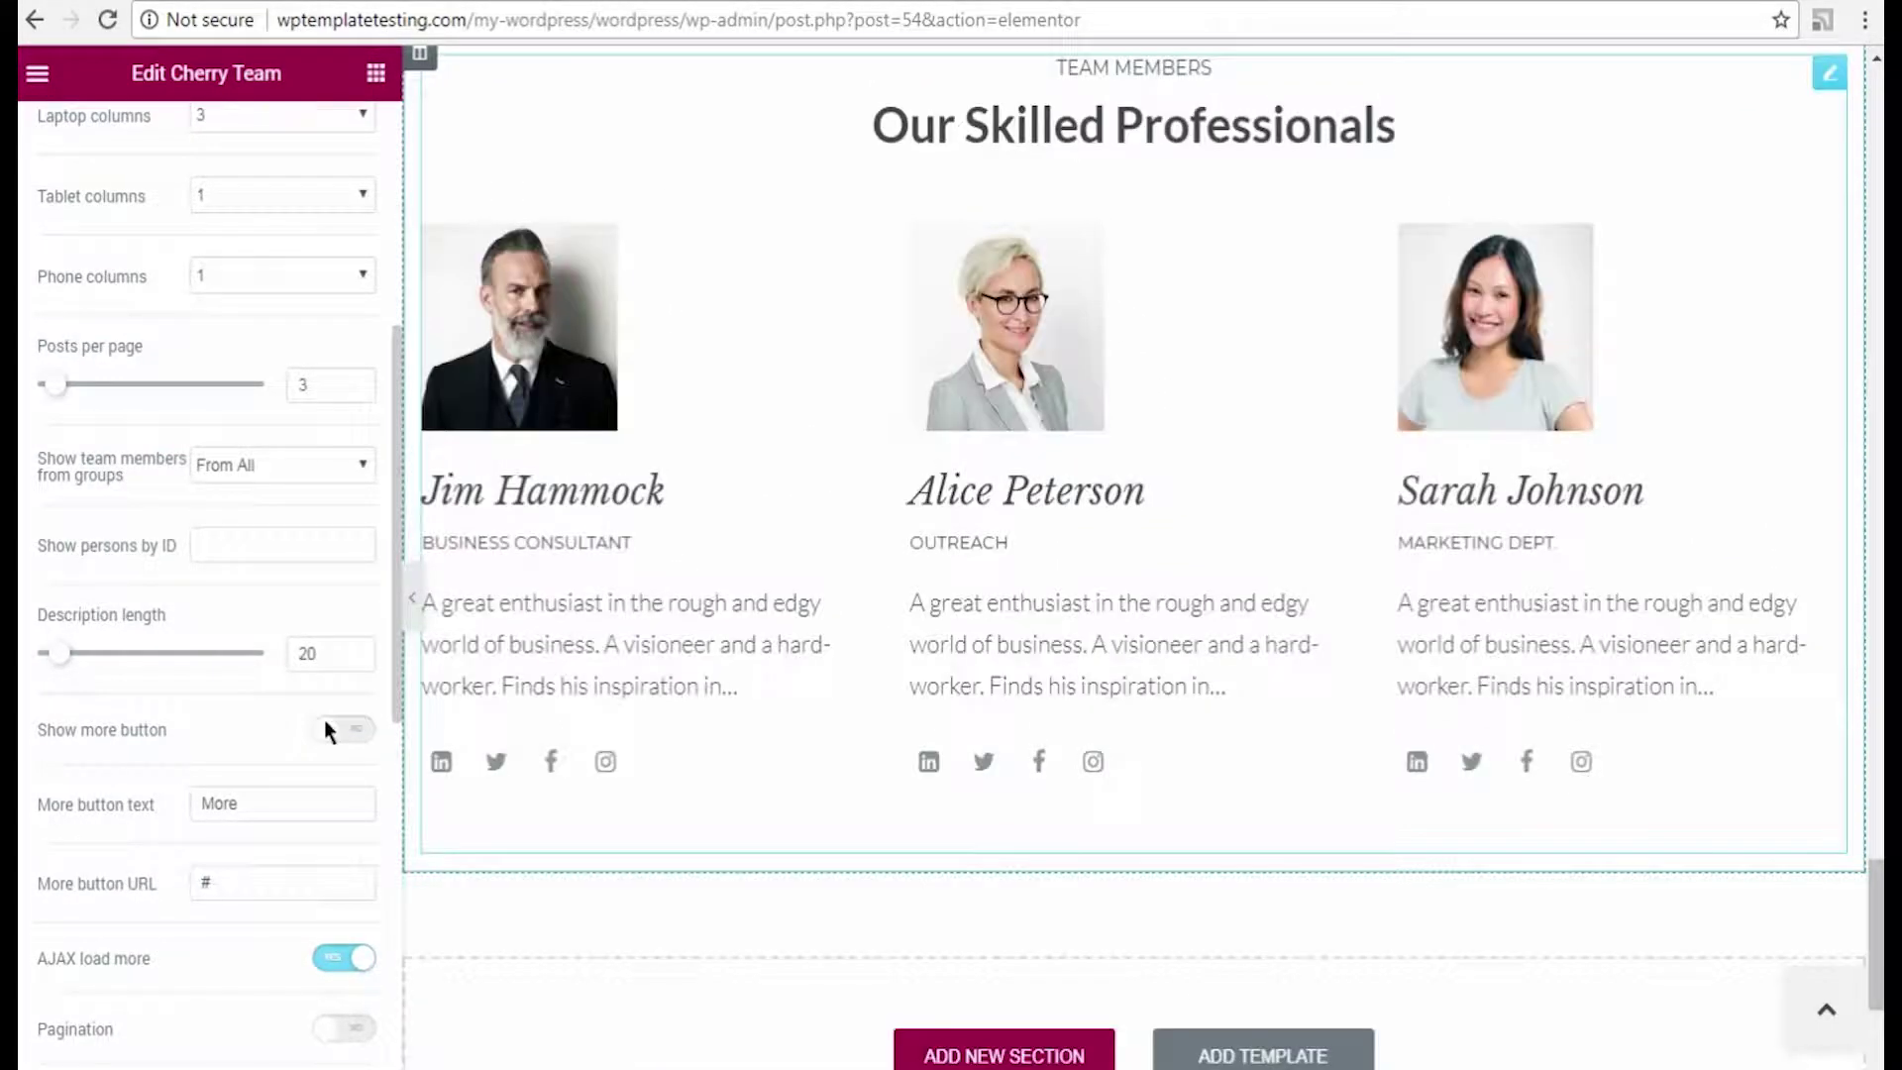
click(362, 1028)
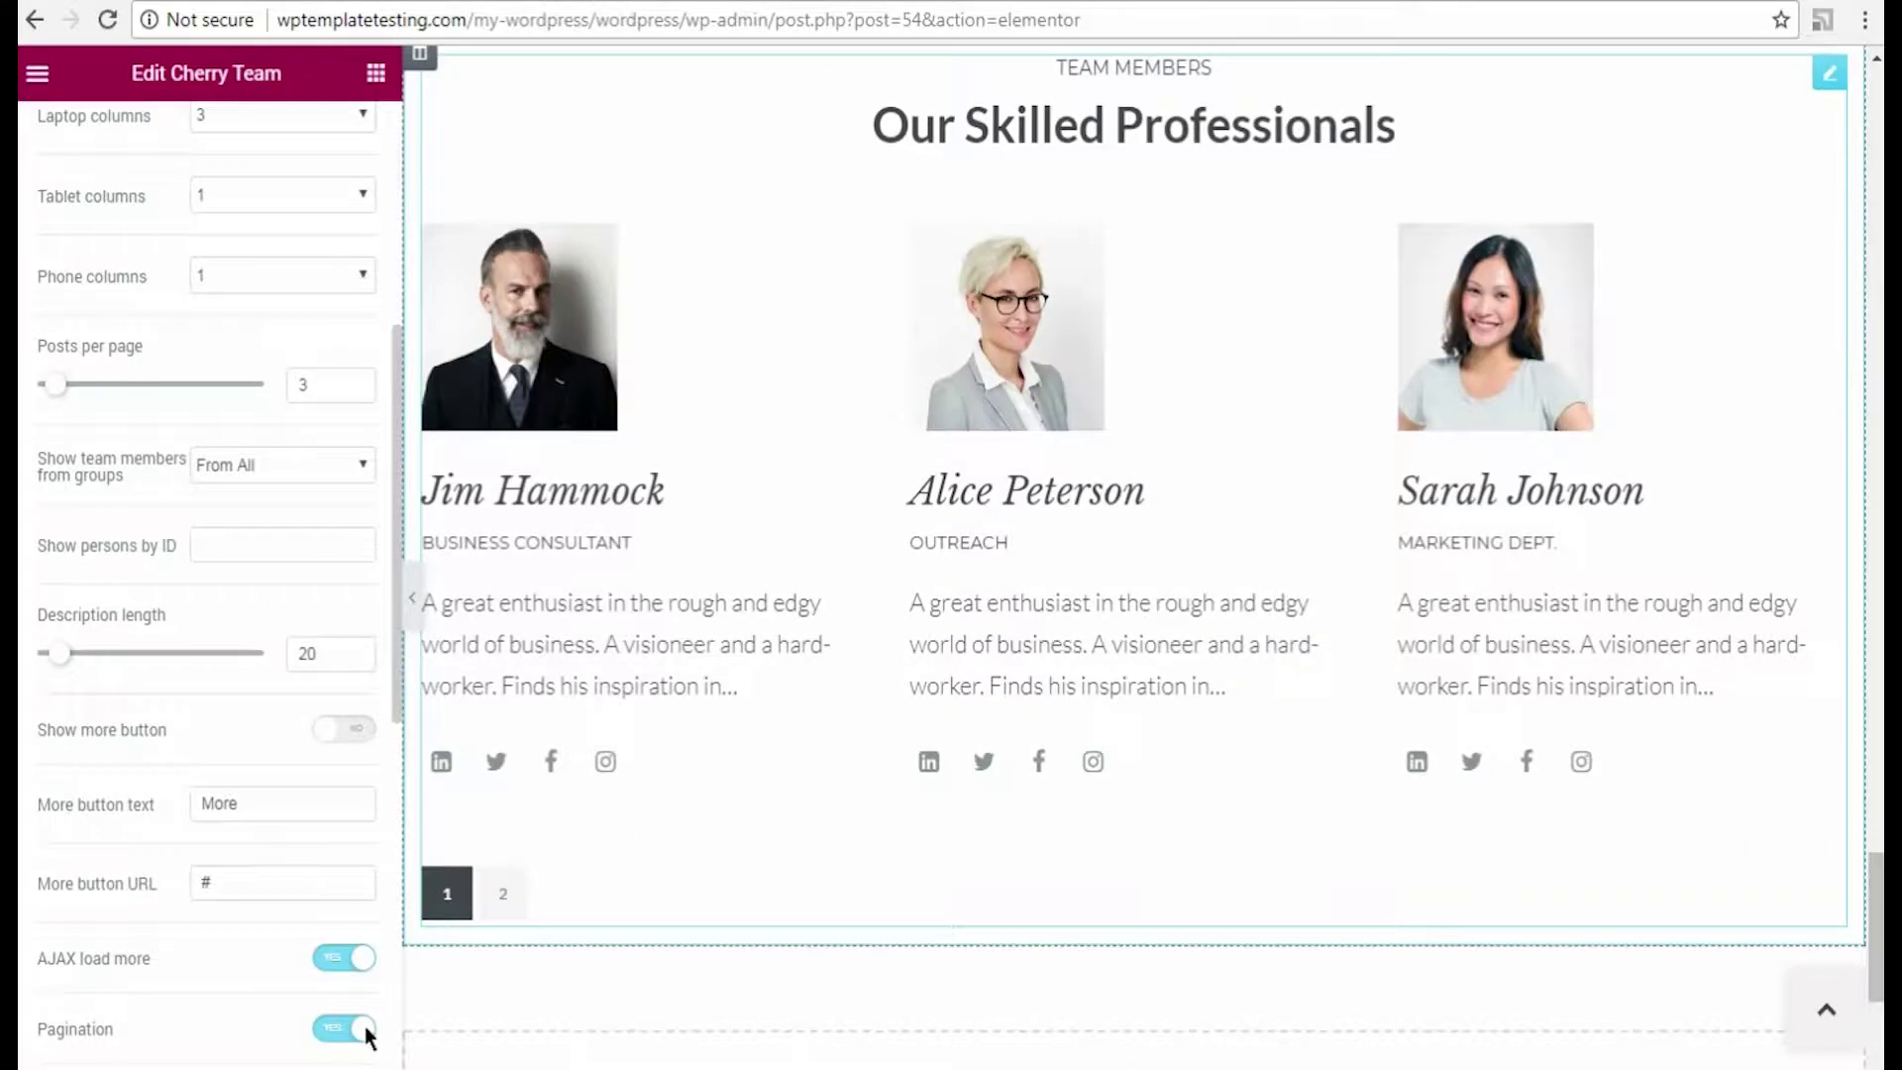
click(502, 894)
click(448, 893)
Step: Limit the team members shown to the group2 group
click(283, 465)
click(285, 538)
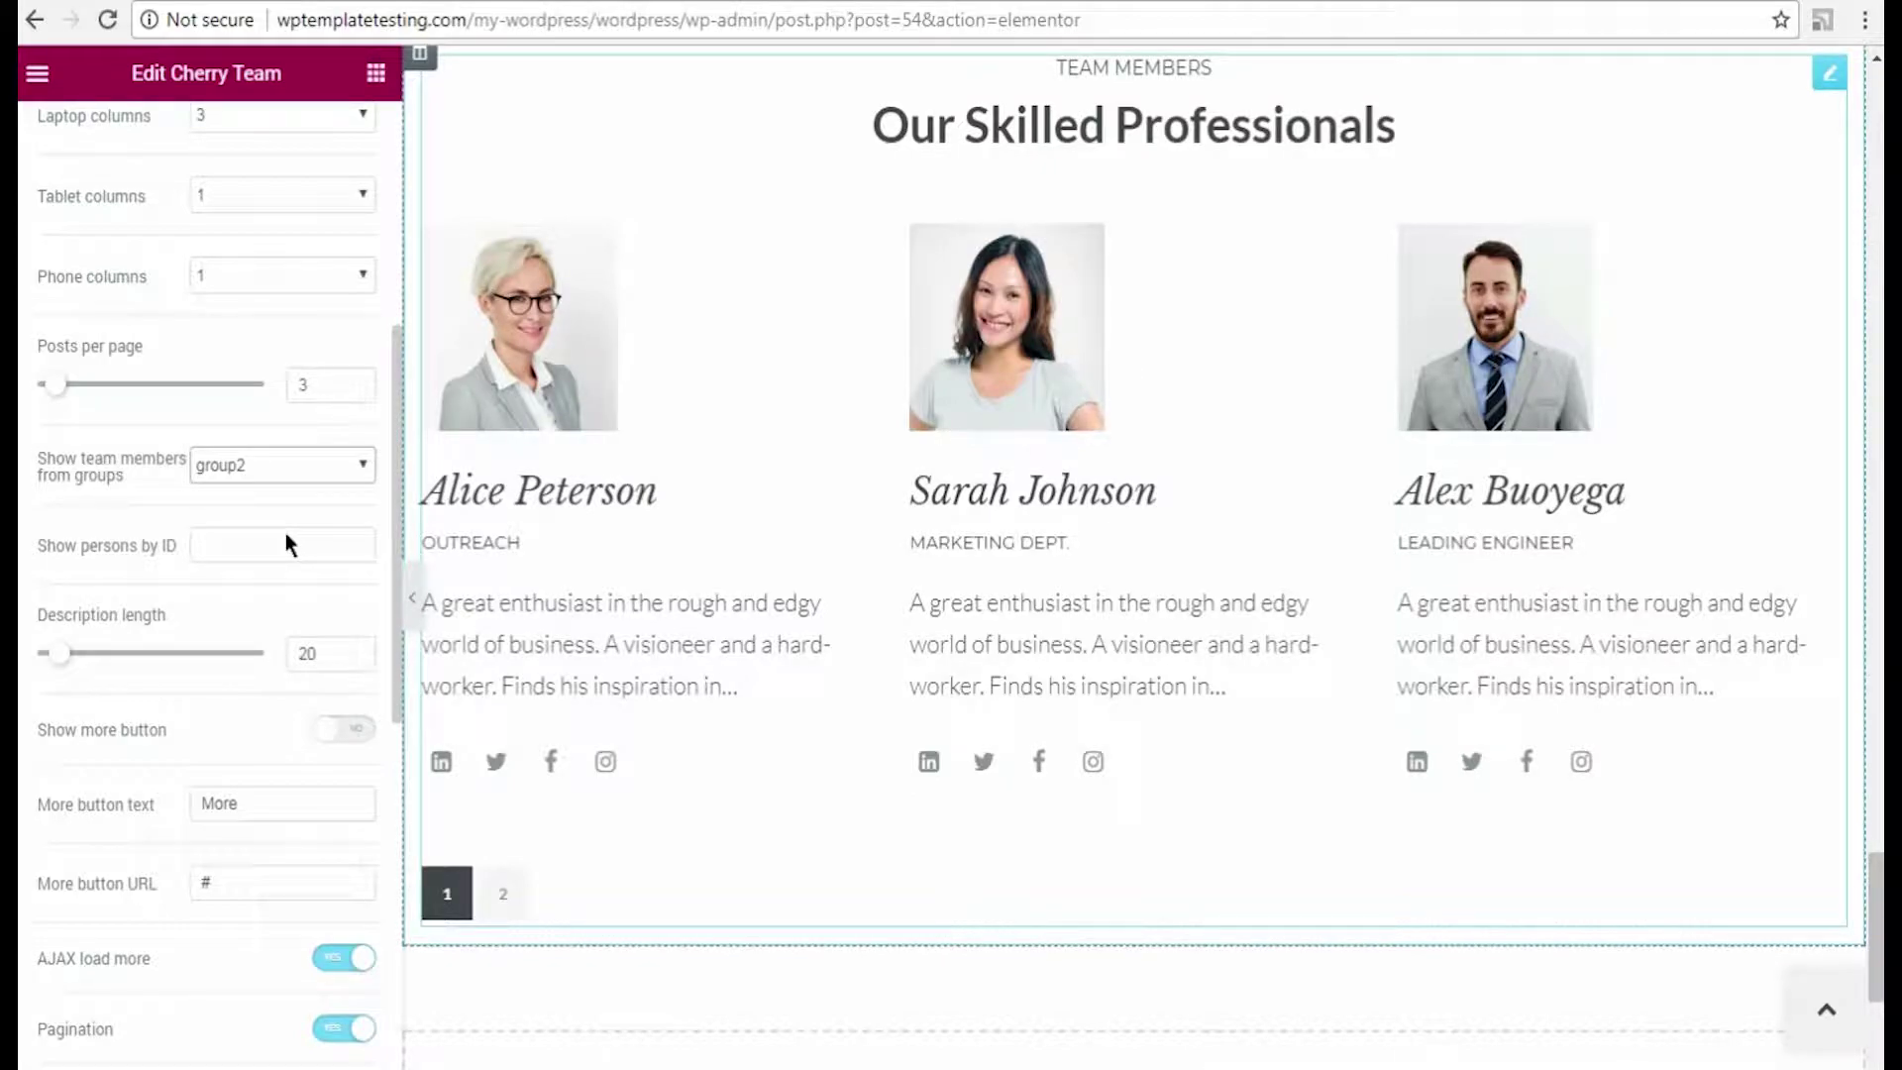
scroll(288, 543, up, 5)
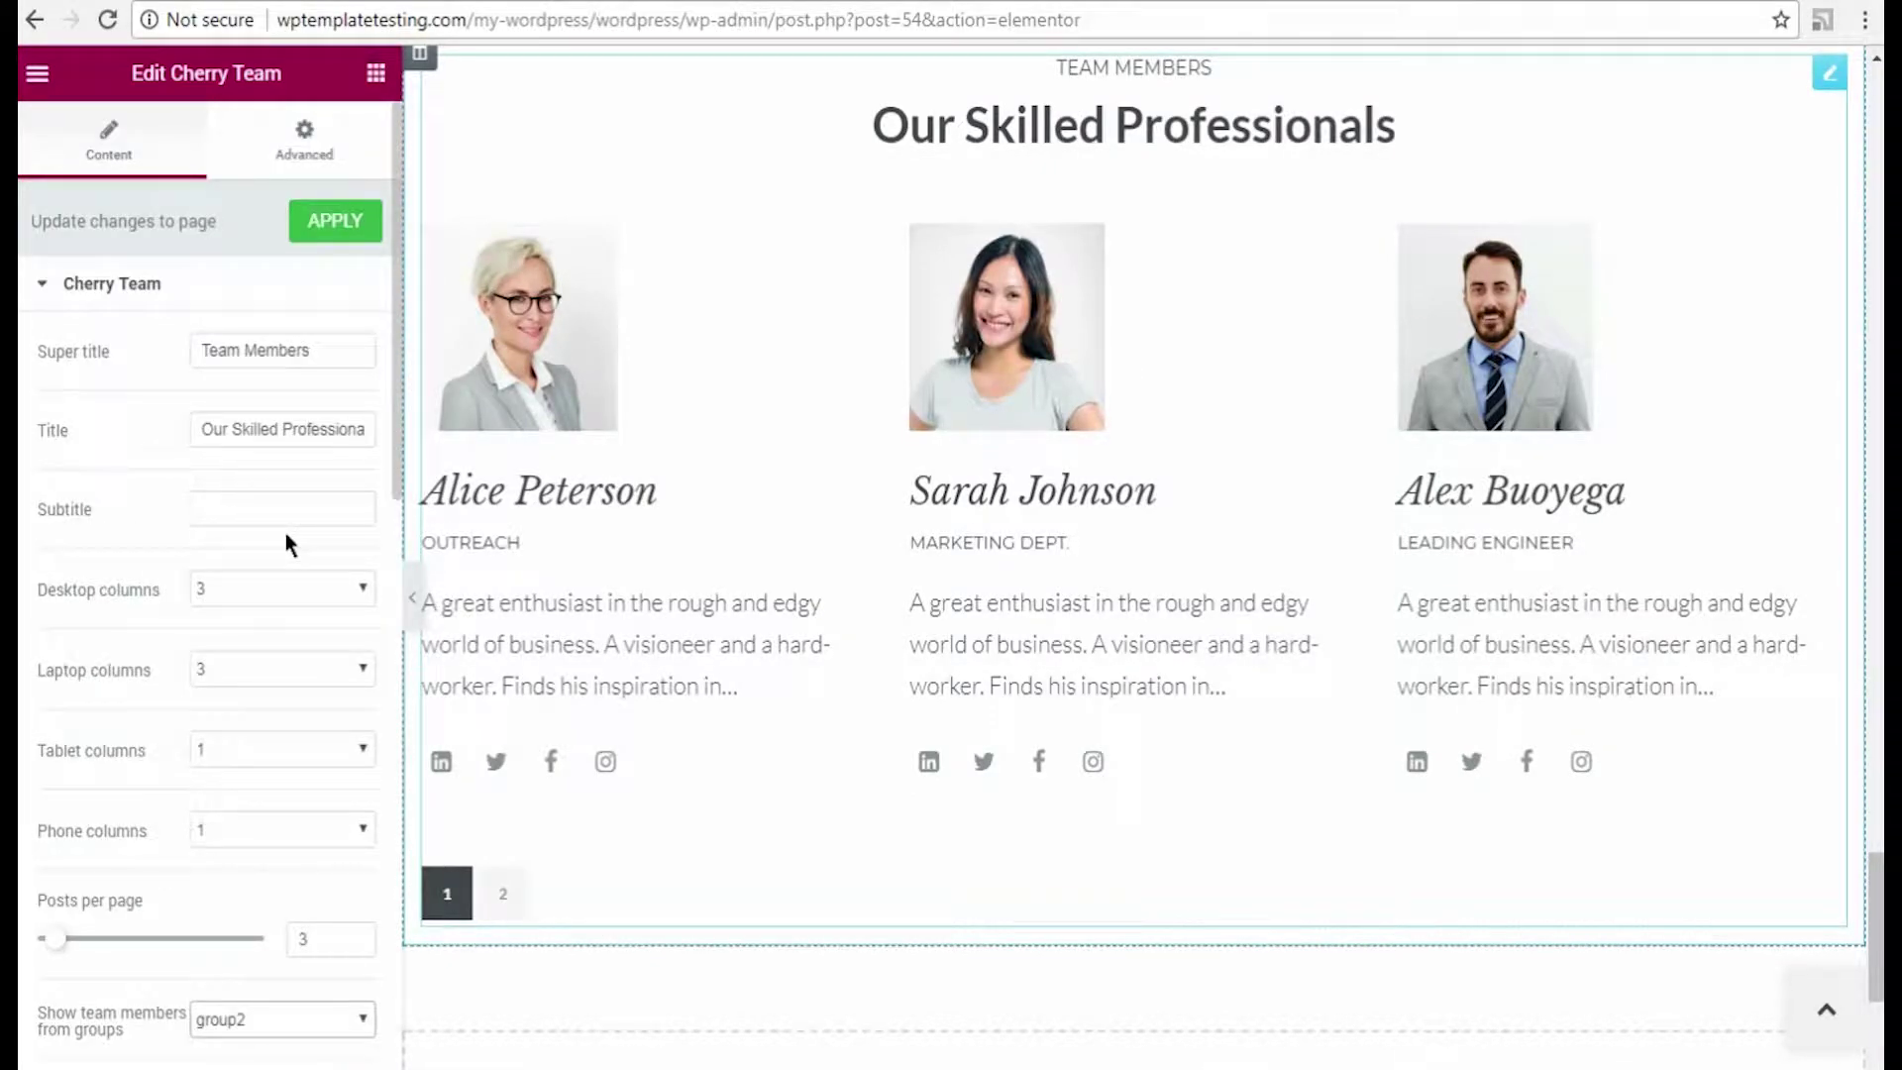
Step: Give the Cherry Team section a Classic light gray background in its Advanced settings
click(306, 156)
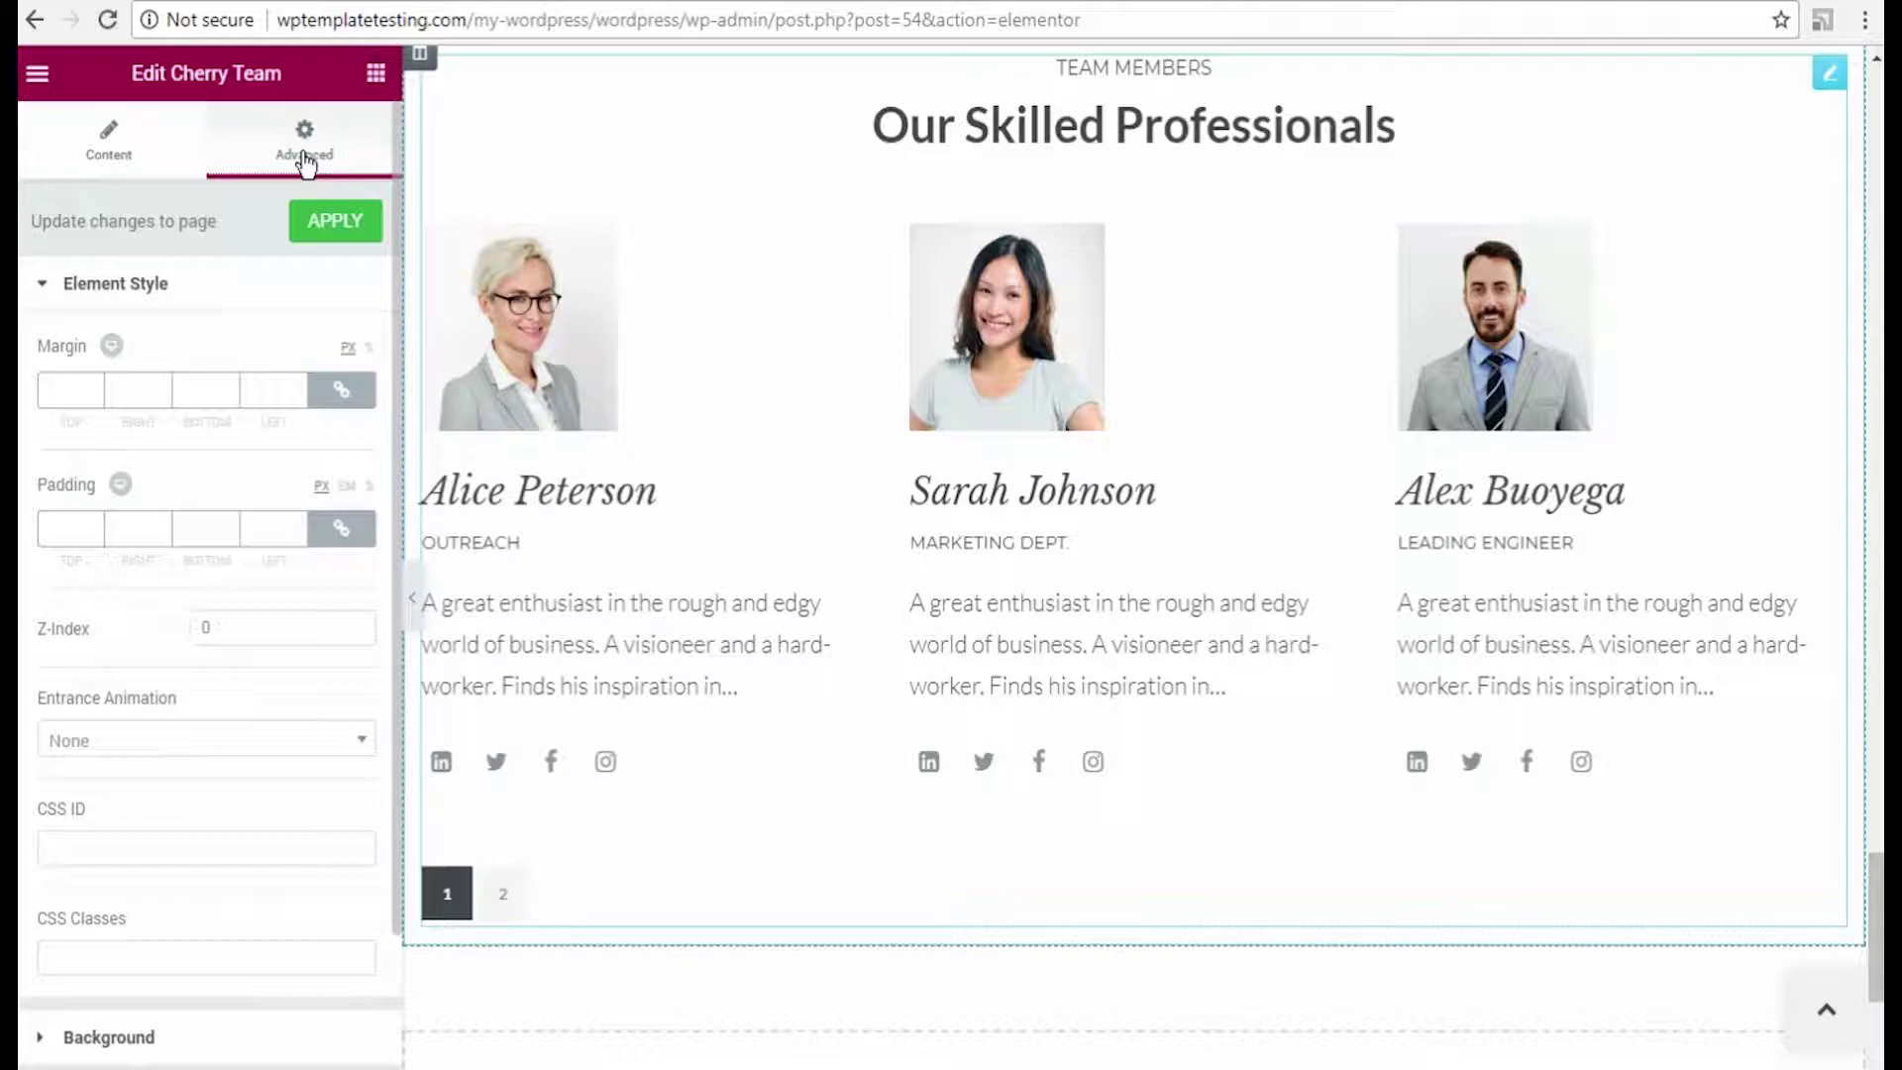
scroll(221, 1006, down, 2)
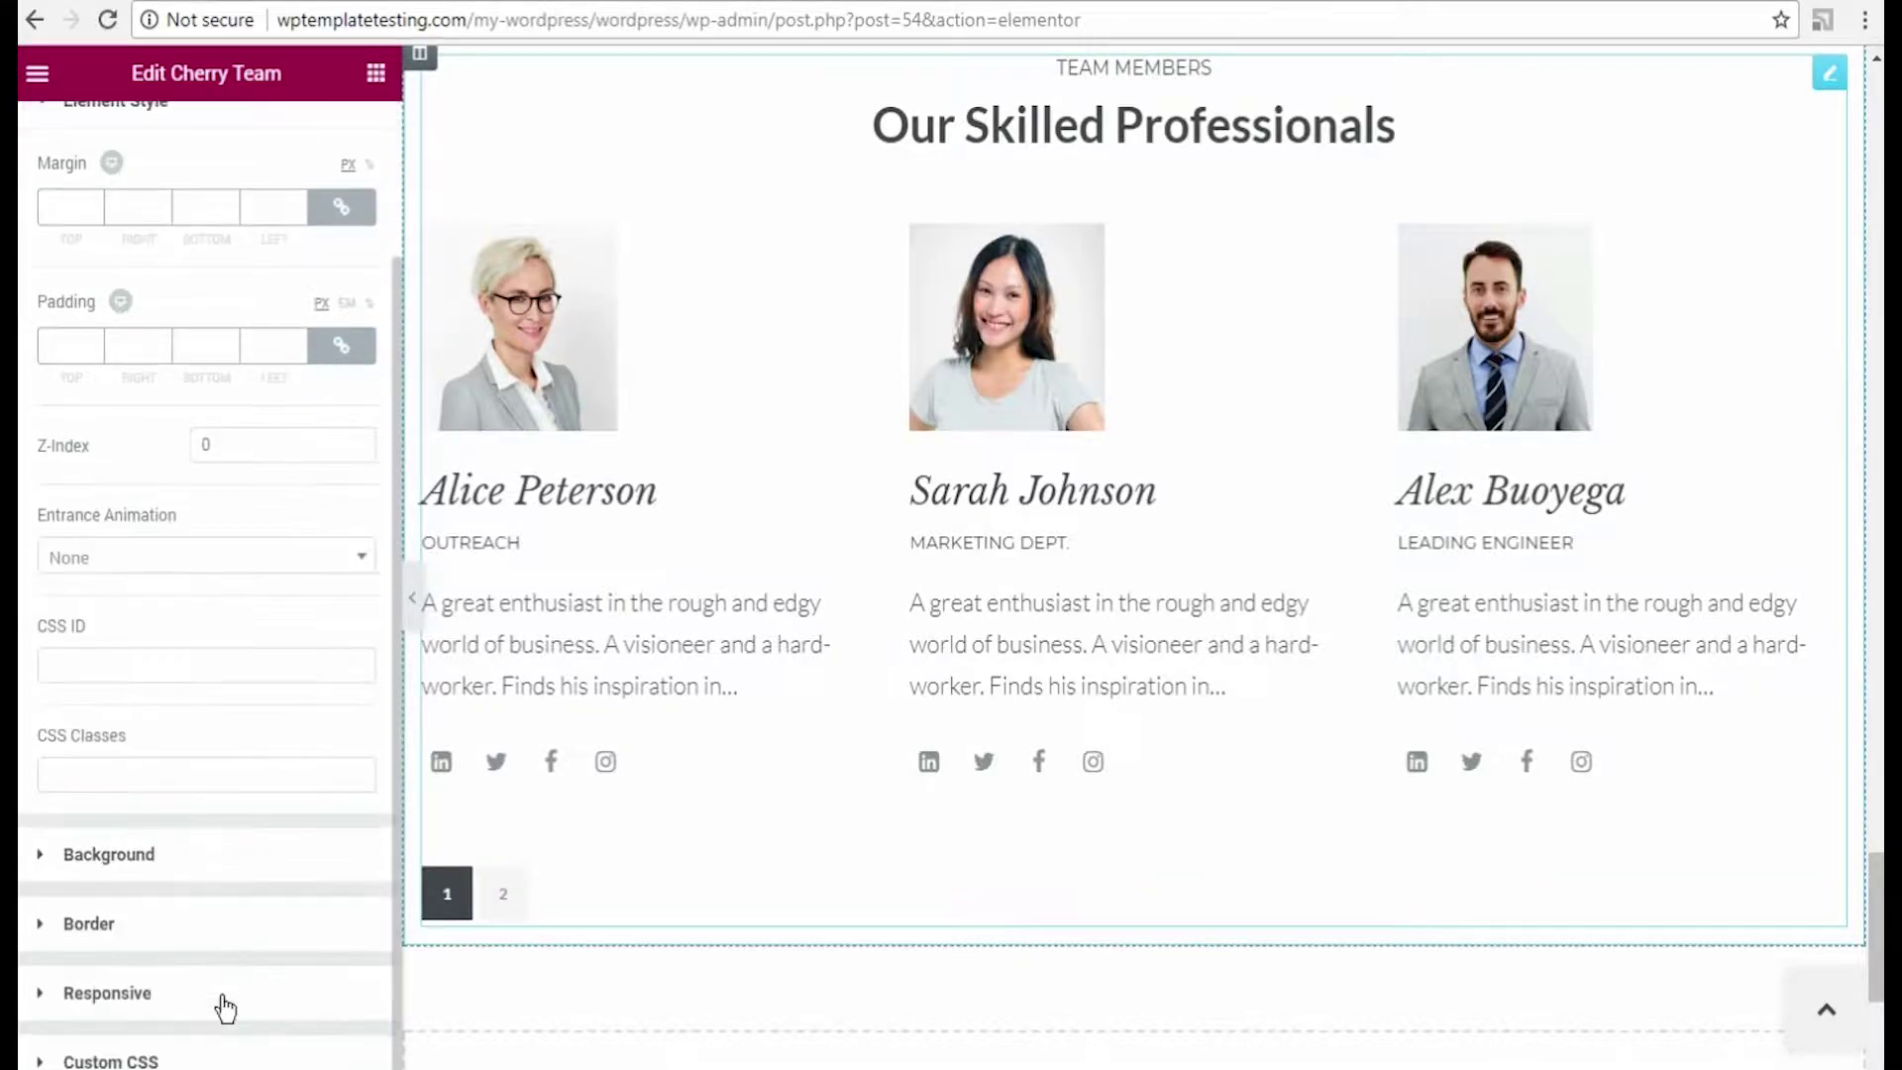
click(178, 852)
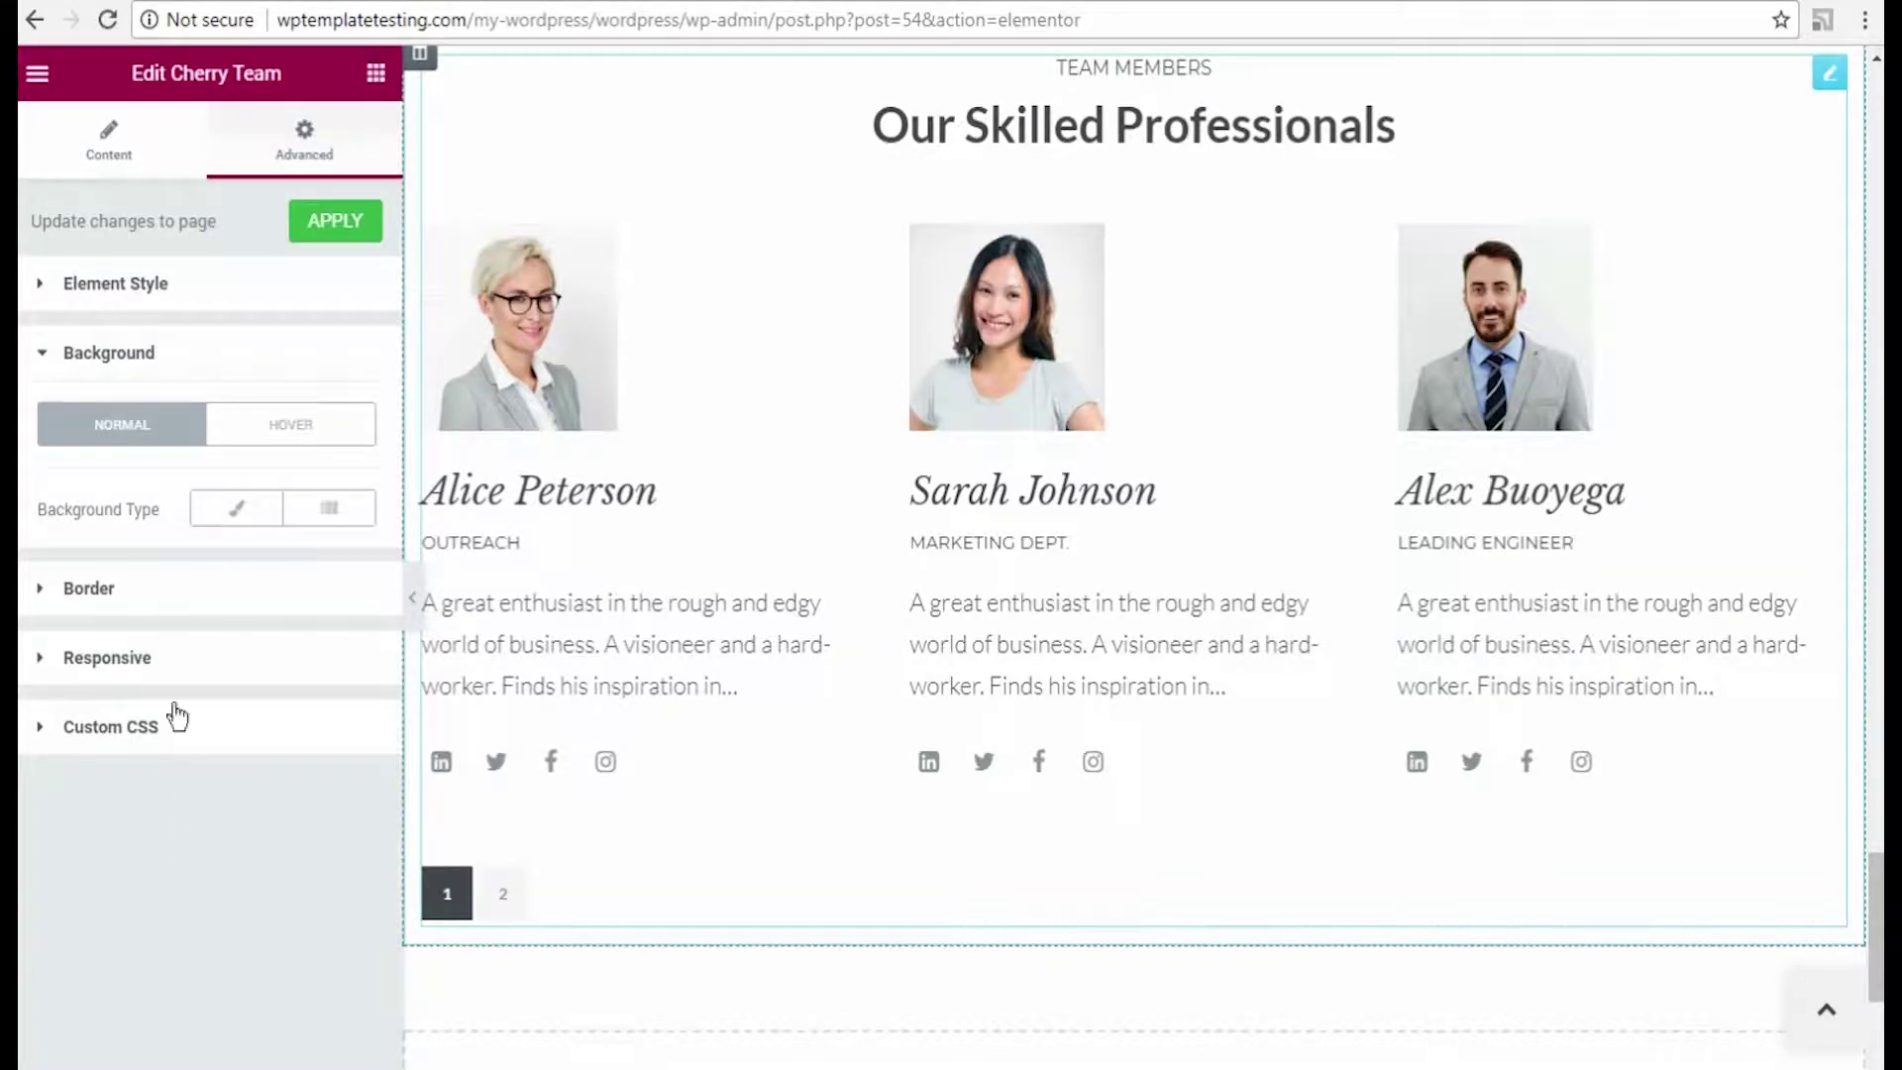
click(234, 513)
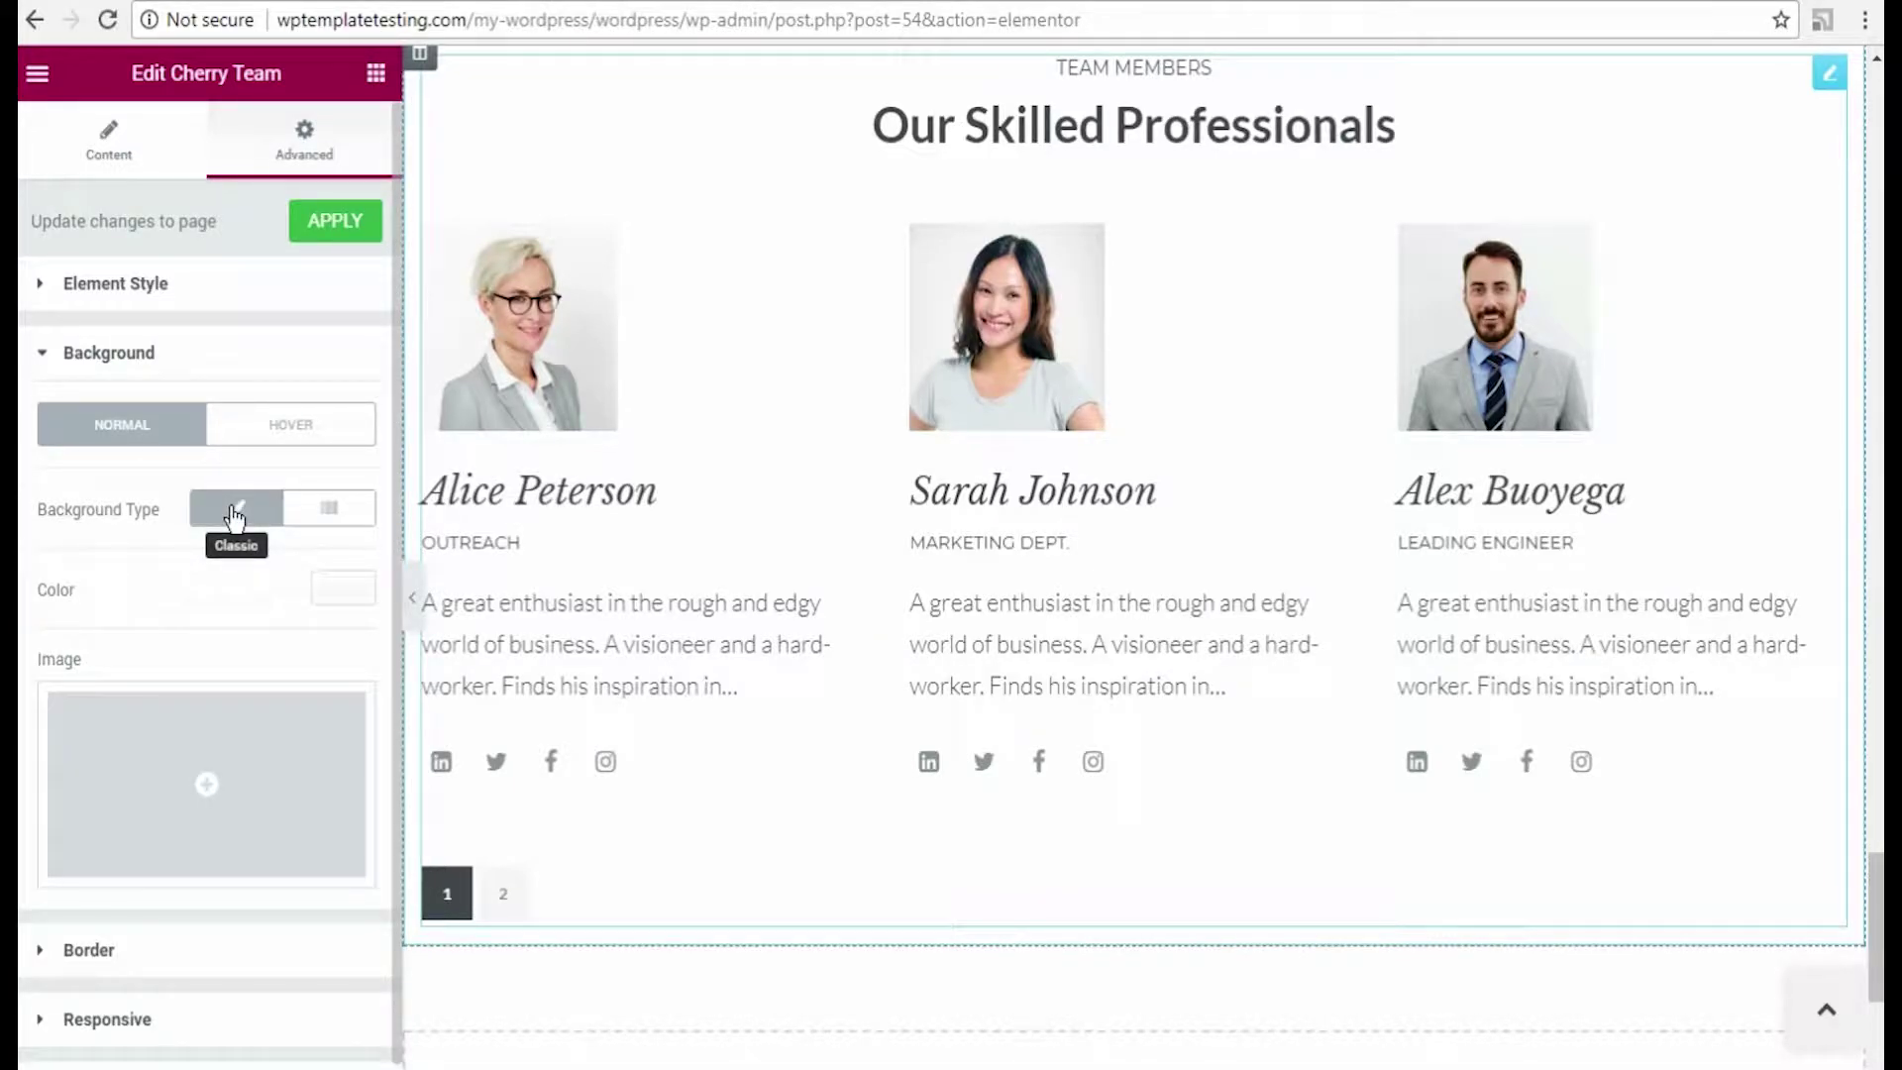
click(338, 587)
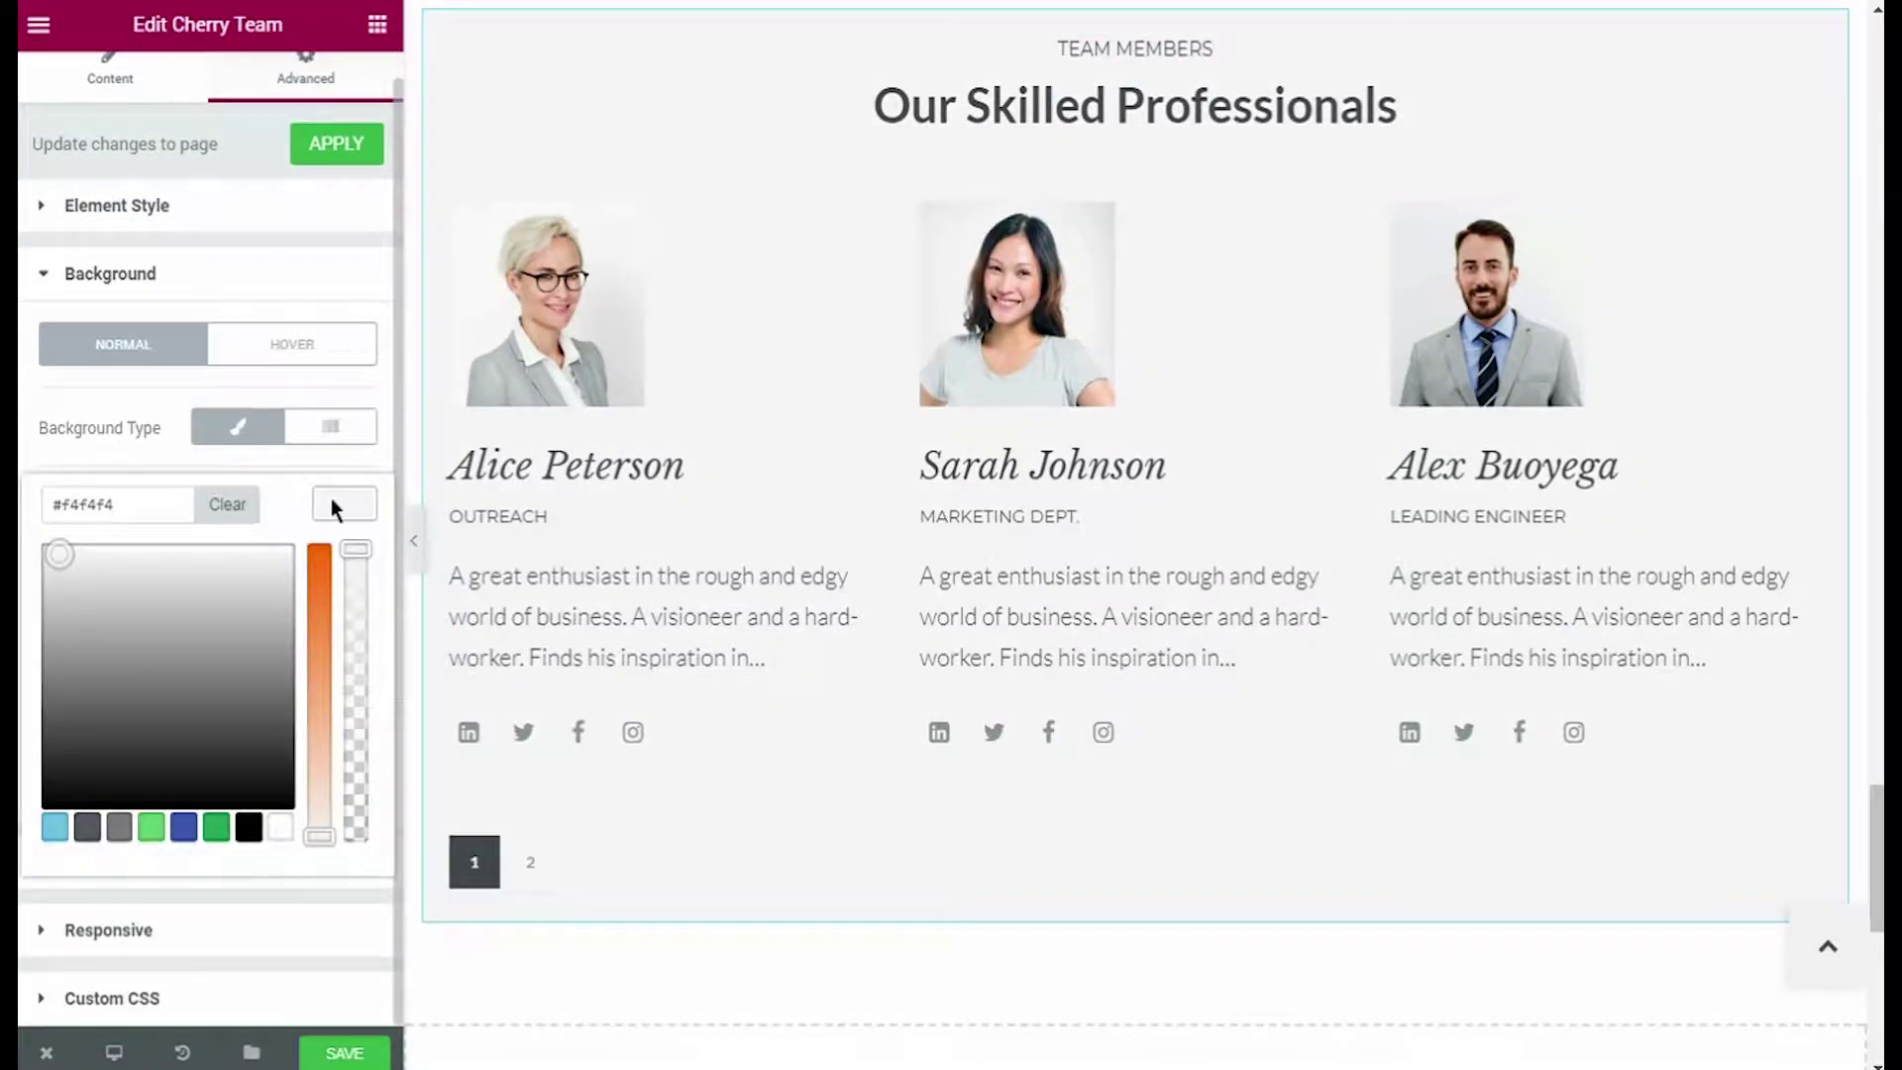
click(335, 509)
Step: Save the Elementor page and check the team section on the live homepage
click(337, 1053)
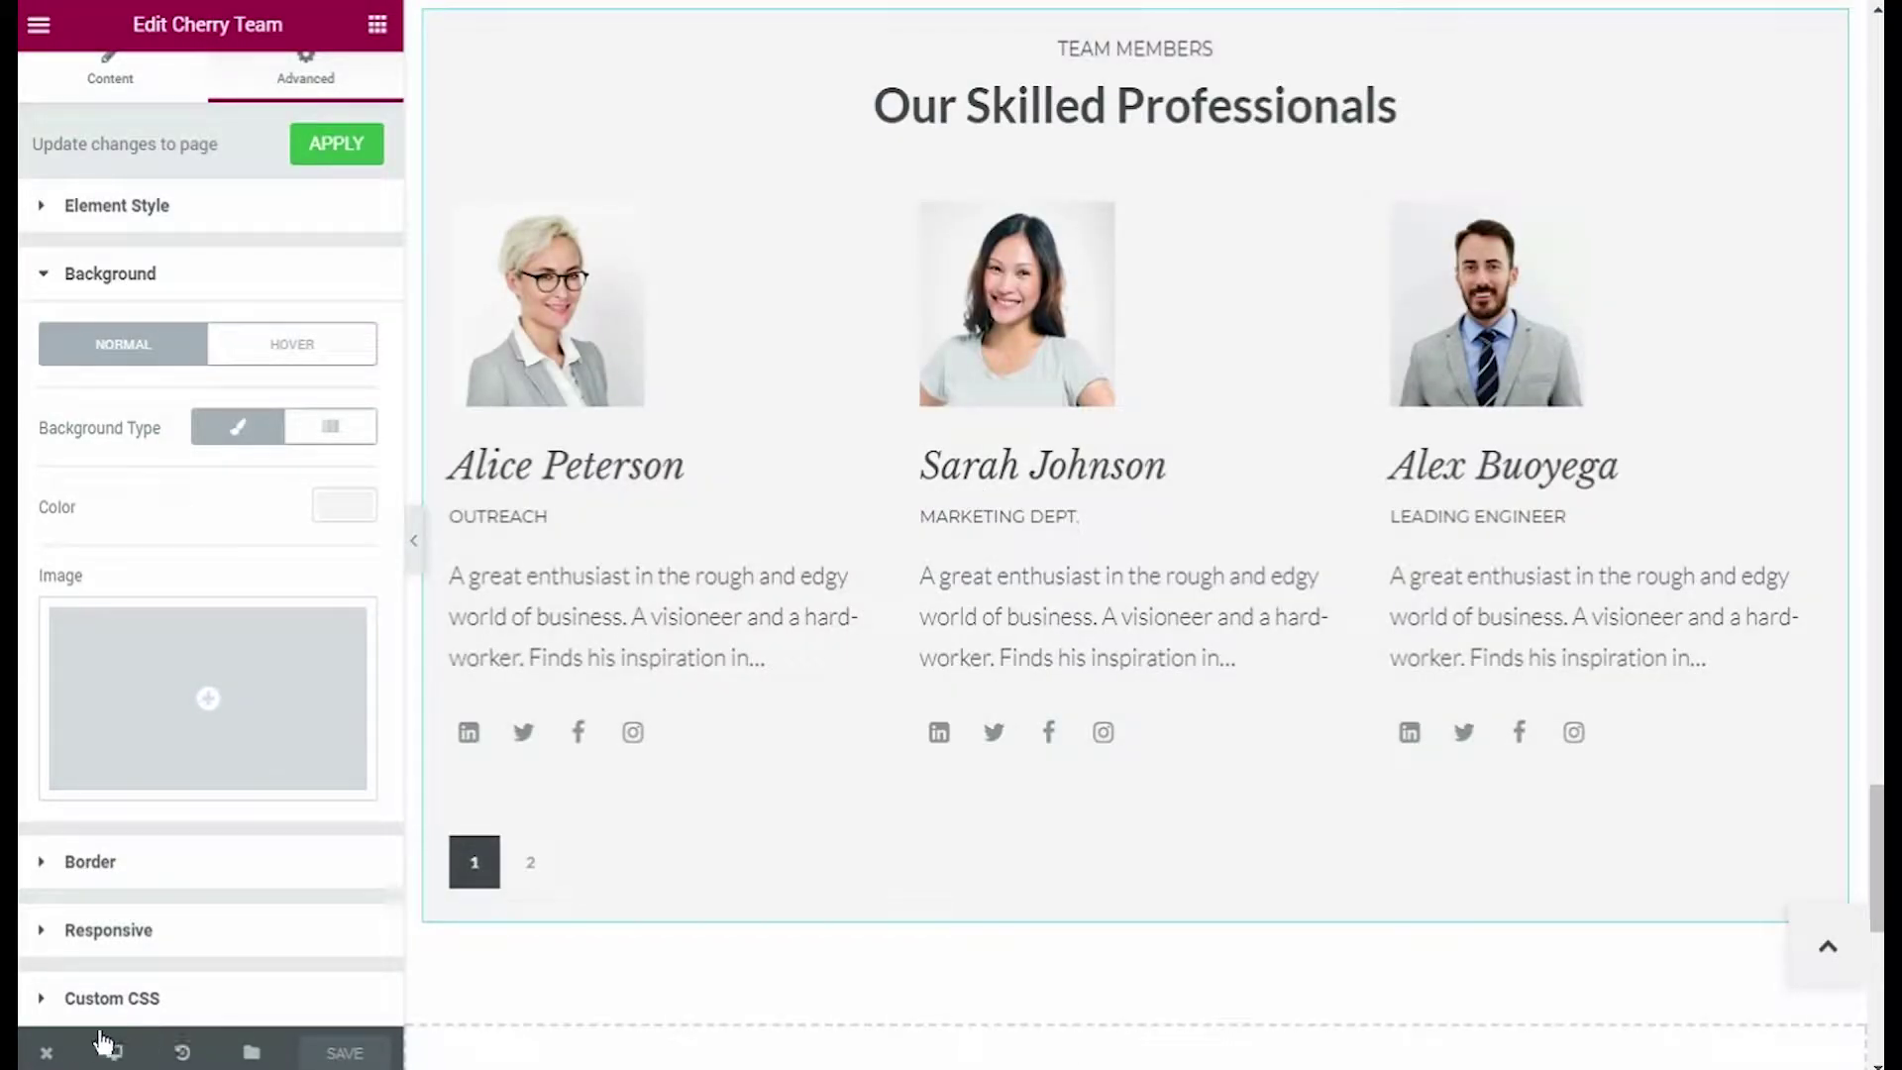
mouse_move(46, 1052)
click(93, 936)
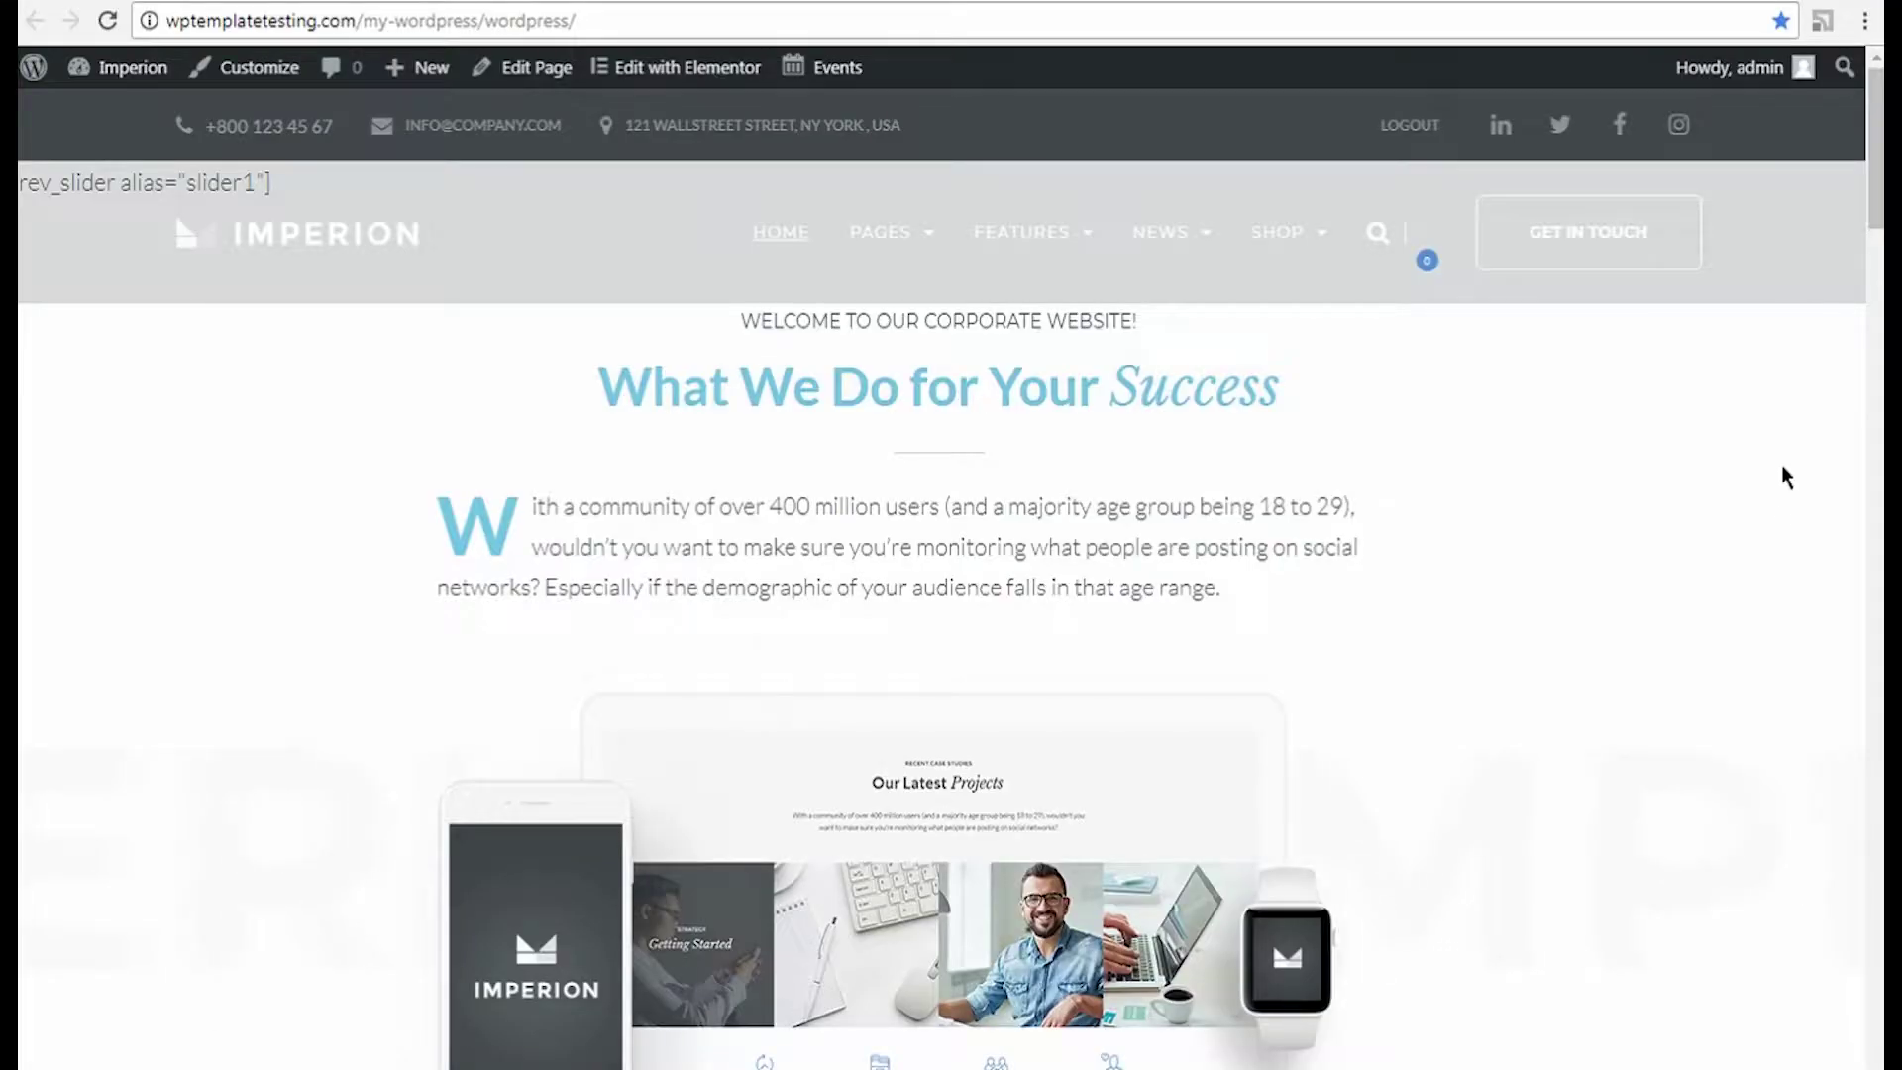
drag(1875, 218, 1873, 1000)
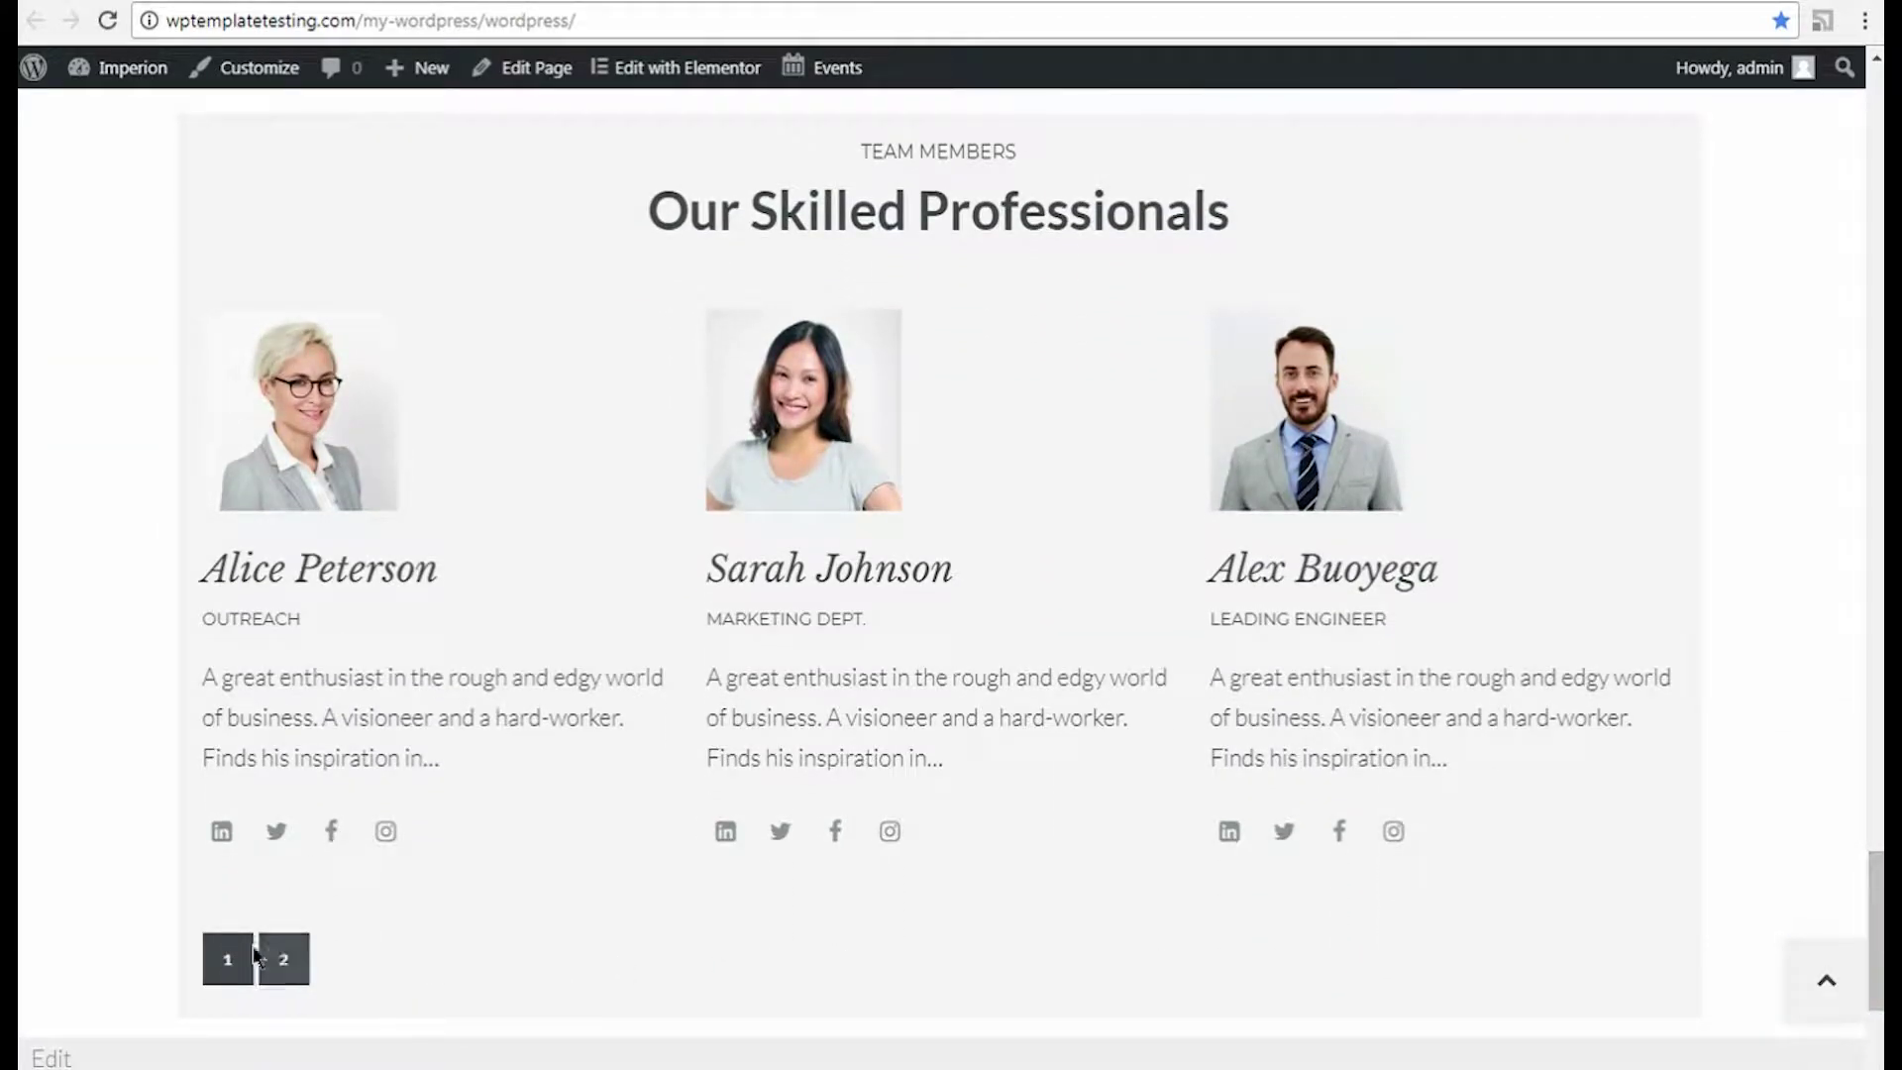